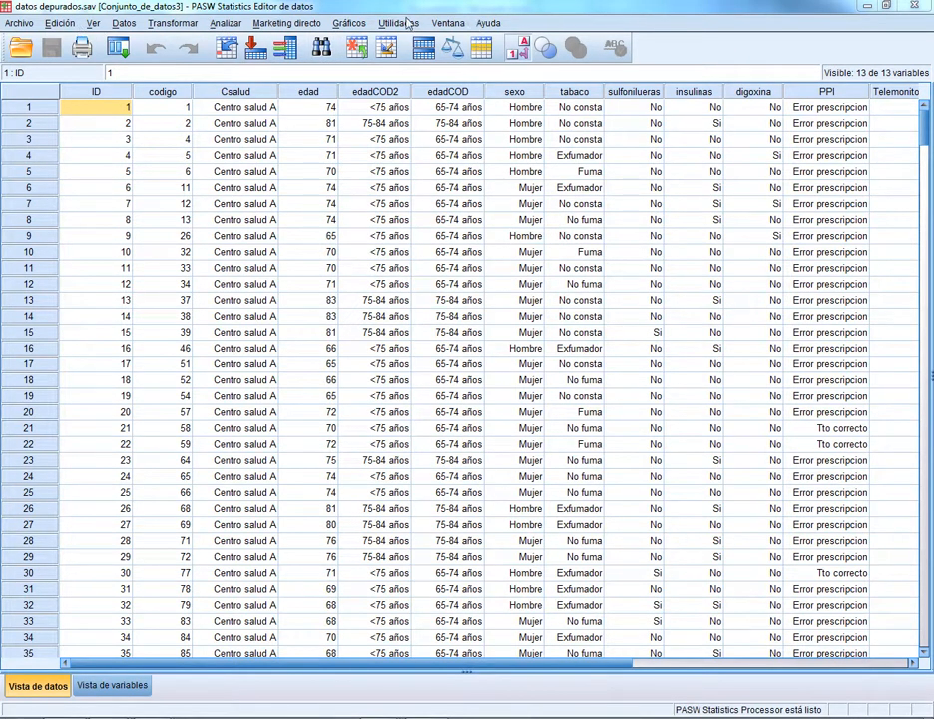
Start a Frequencies analysis and widen its dialog over the data sheet.
{"action": "left_click", "coordinate": [225, 23]}
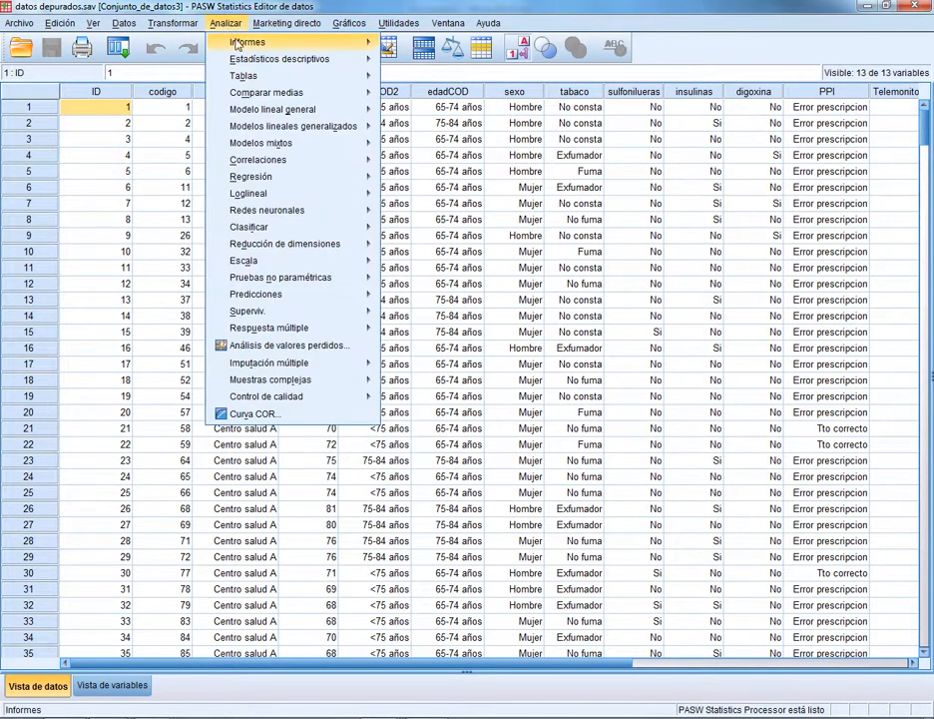
{"action": "mouse_move", "coordinate": [294, 62]}
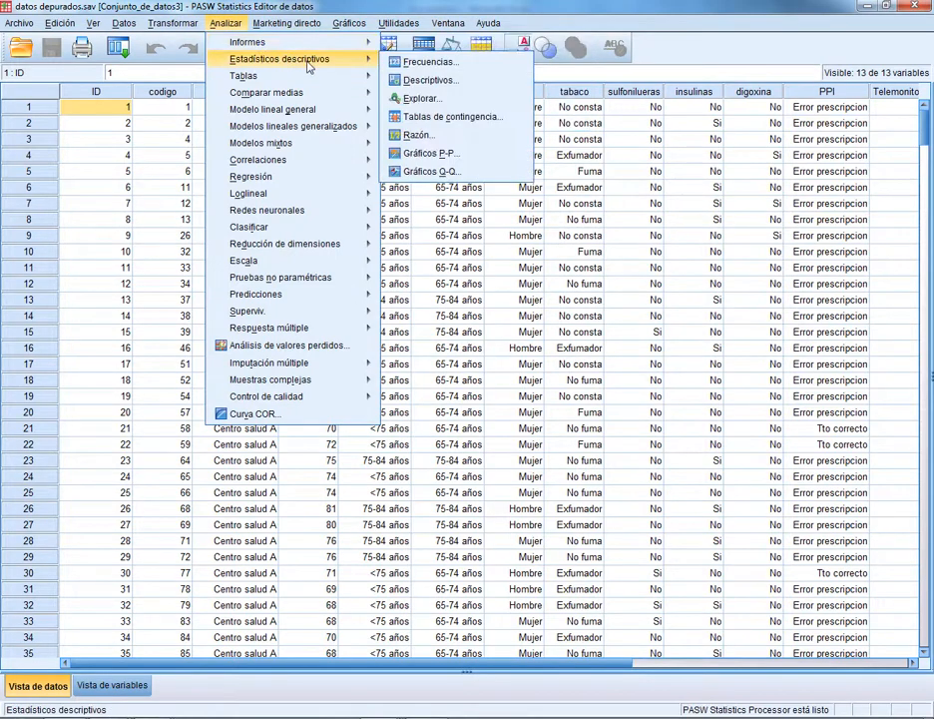
{"action": "left_click", "coordinate": [404, 62]}
{"action": "left_click_drag", "start_coordinate": [461, 465], "coordinate": [461, 571]}
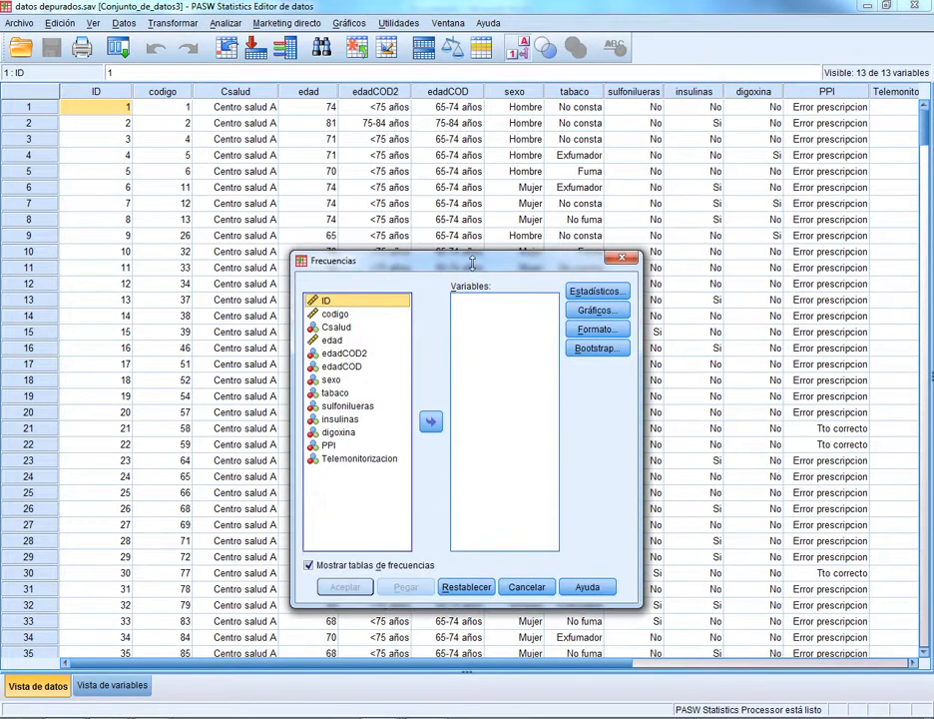
{"action": "left_click_drag", "start_coordinate": [476, 261], "coordinate": [481, 124]}
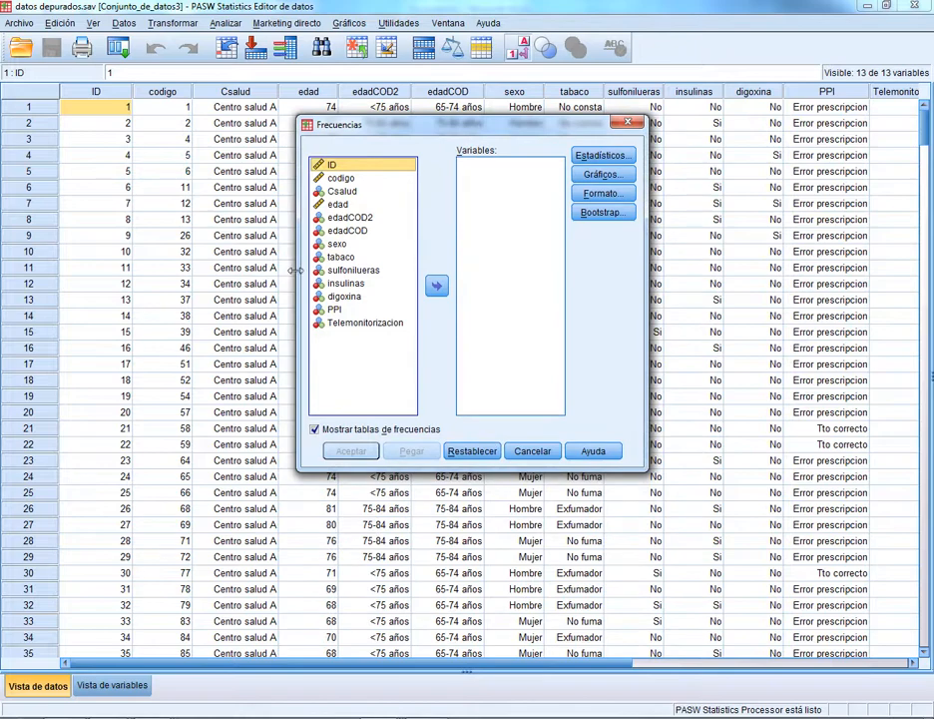
{"action": "left_click_drag", "start_coordinate": [295, 270], "coordinate": [234, 267]}
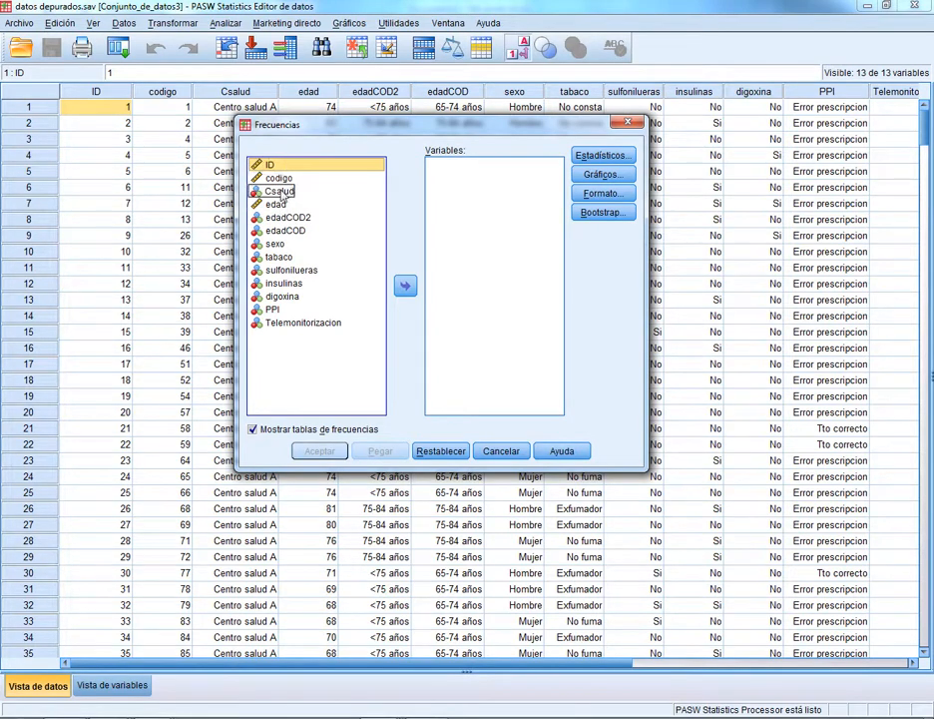
Add Csalud, edadCOD2, edadCOD, sexo, tabaco, sulfonilueras, insulinas, digoxina, PPI and Telemonitorizacion as the variables to analyse.
{"action": "left_click", "coordinate": [281, 191]}
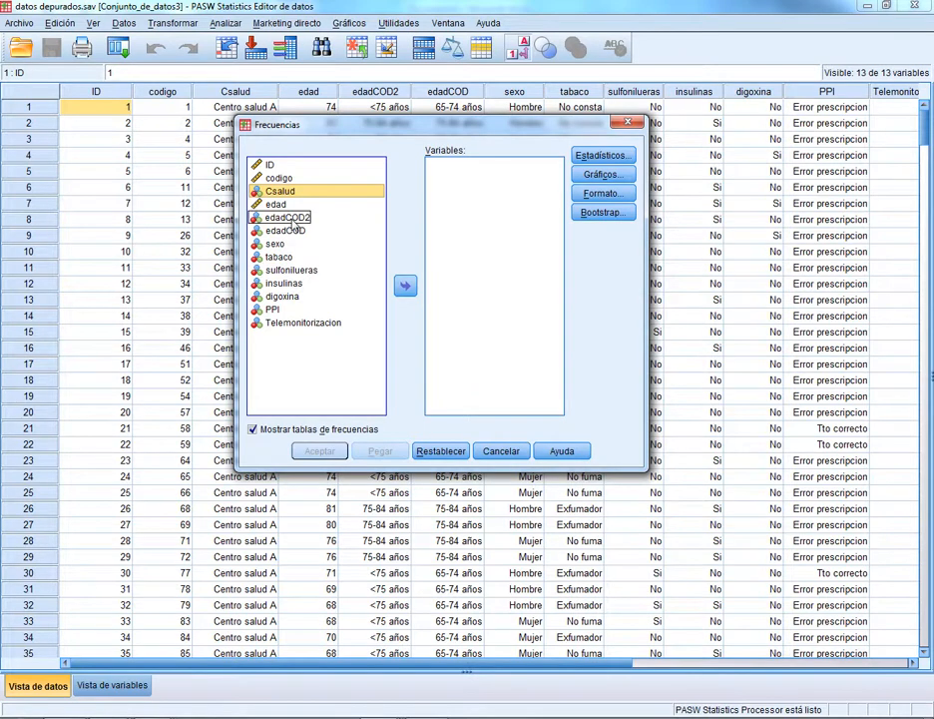
{"action": "left_click", "coordinate": [292, 220], "text": "ctrl"}
{"action": "left_click", "coordinate": [290, 231], "text": "ctrl"}
{"action": "left_click", "coordinate": [290, 244], "text": "ctrl"}
{"action": "left_click", "coordinate": [290, 258], "text": "ctrl"}
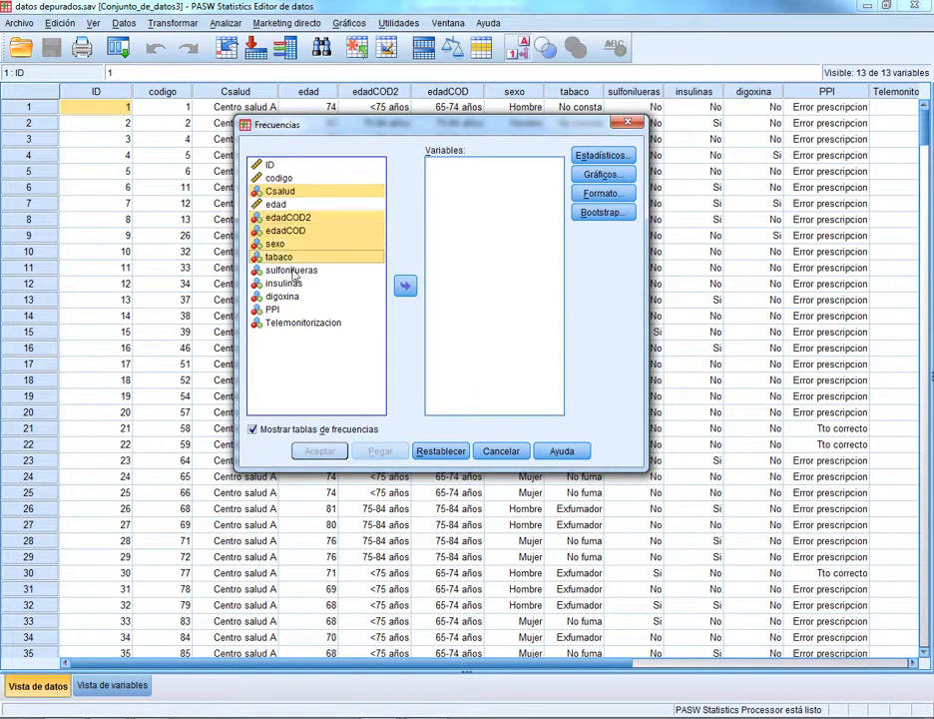
{"action": "left_click", "coordinate": [291, 271], "text": "ctrl"}
{"action": "left_click", "coordinate": [287, 283], "text": "ctrl"}
{"action": "left_click", "coordinate": [285, 297], "text": "ctrl"}
{"action": "left_click", "coordinate": [281, 310], "text": "ctrl"}
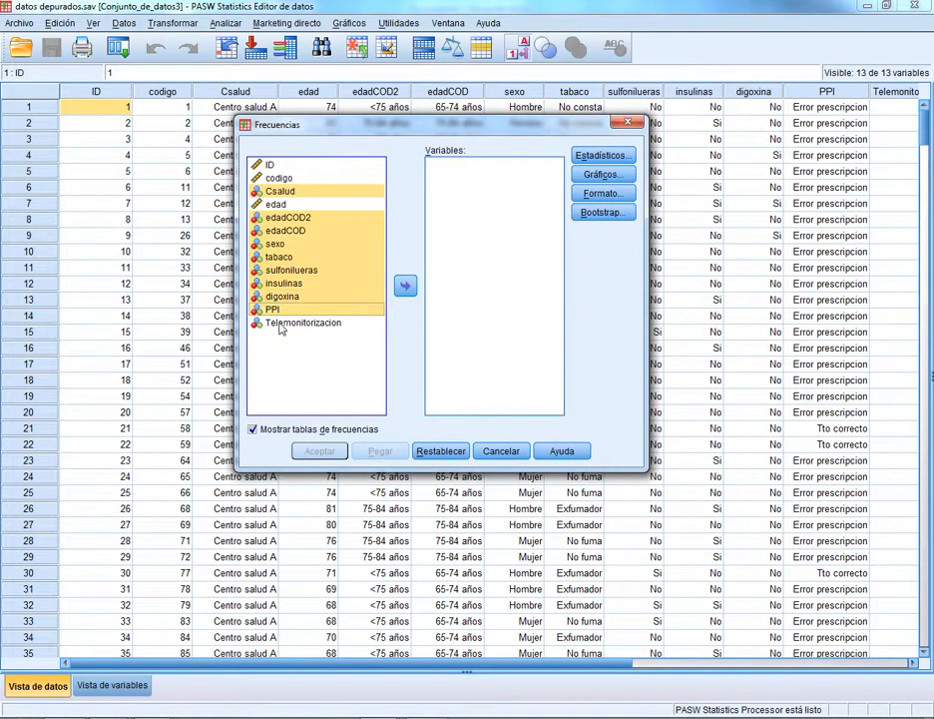
{"action": "left_click", "coordinate": [282, 324], "text": "ctrl"}
{"action": "left_click", "coordinate": [405, 287]}
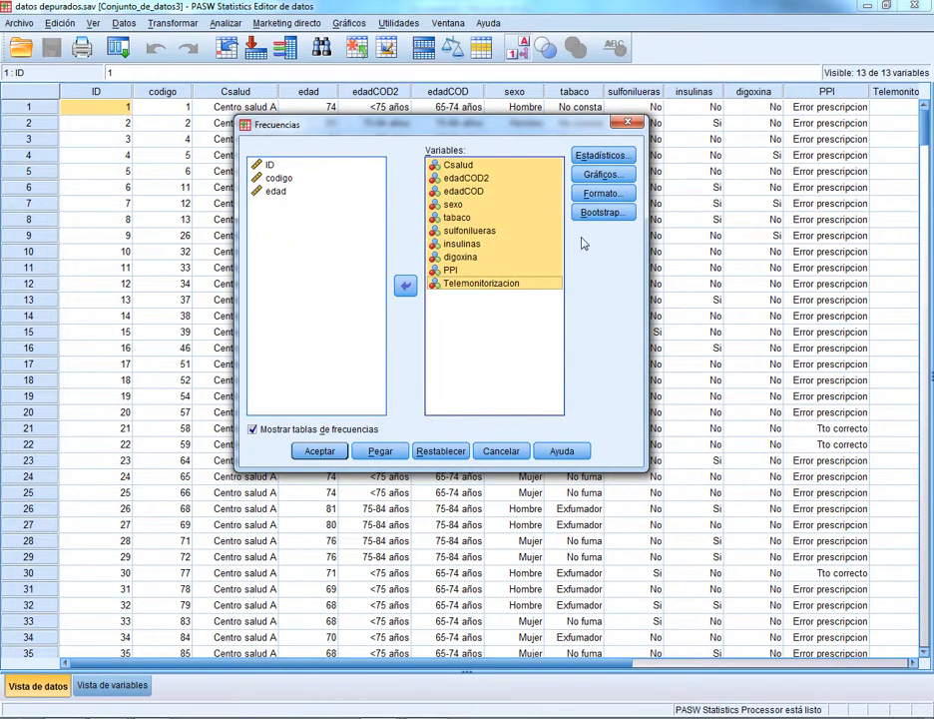
Review the optional statistics without selecting any, and run the analysis with frequency tables shown.
{"action": "left_click", "coordinate": [601, 156]}
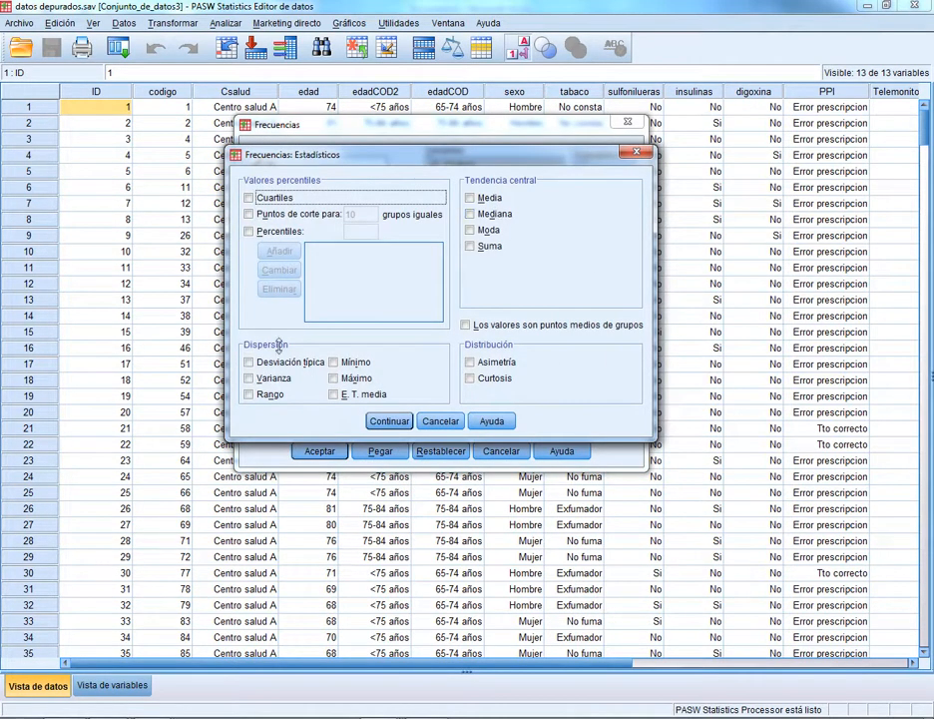
{"action": "left_click", "coordinate": [440, 420]}
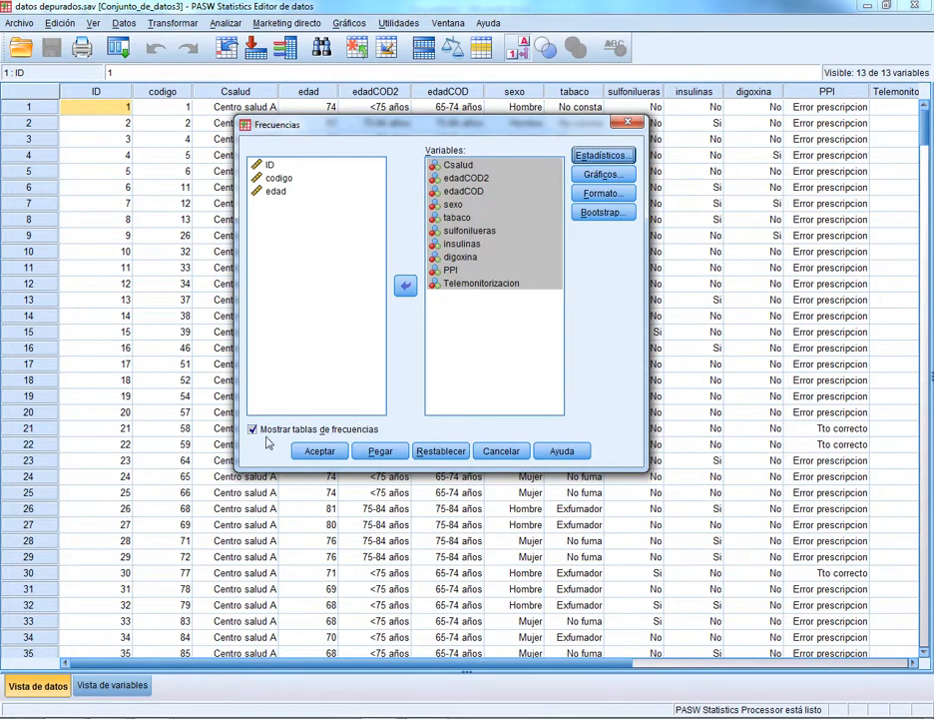
{"action": "left_click", "coordinate": [322, 453]}
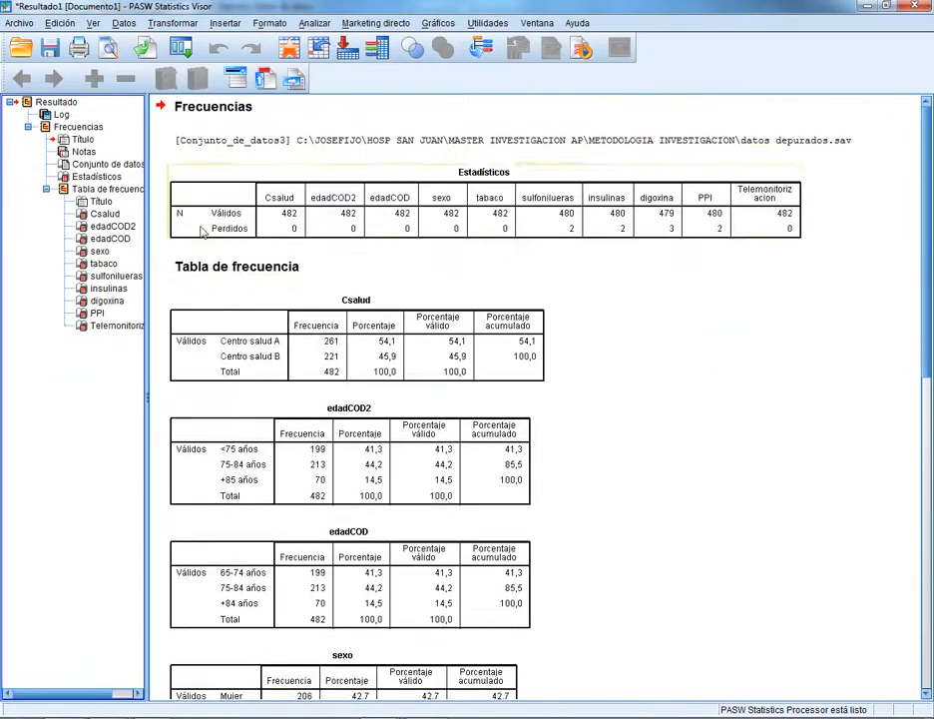
Narrow the output outline and examine the valid and missing cases per variable in the Estadísticos table.
{"action": "left_click_drag", "start_coordinate": [147, 219], "coordinate": [72, 170]}
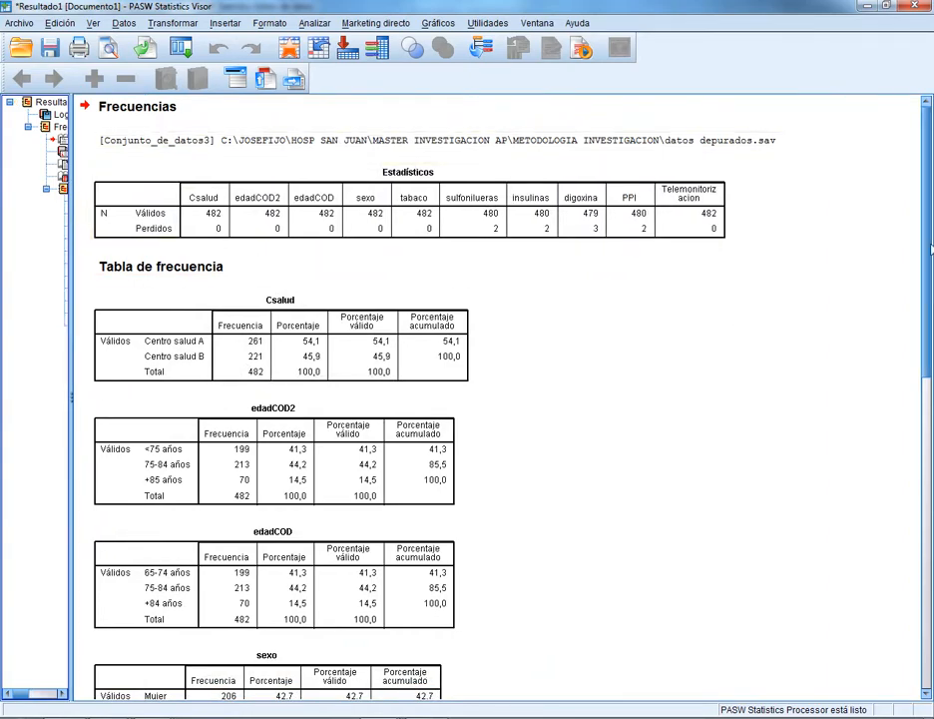
{"action": "mouse_move", "coordinate": [930, 249]}
{"action": "left_mouse_down"}
{"action": "mouse_move", "coordinate": [930, 542]}
{"action": "mouse_move", "coordinate": [930, 250]}
{"action": "left_mouse_up"}
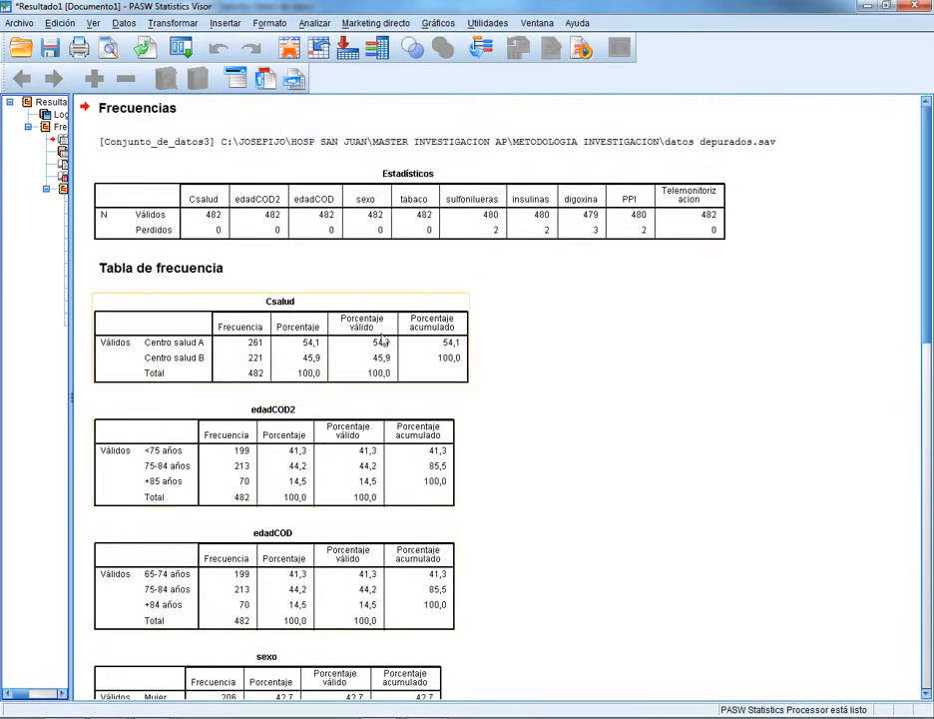
{"action": "left_click", "coordinate": [350, 230]}
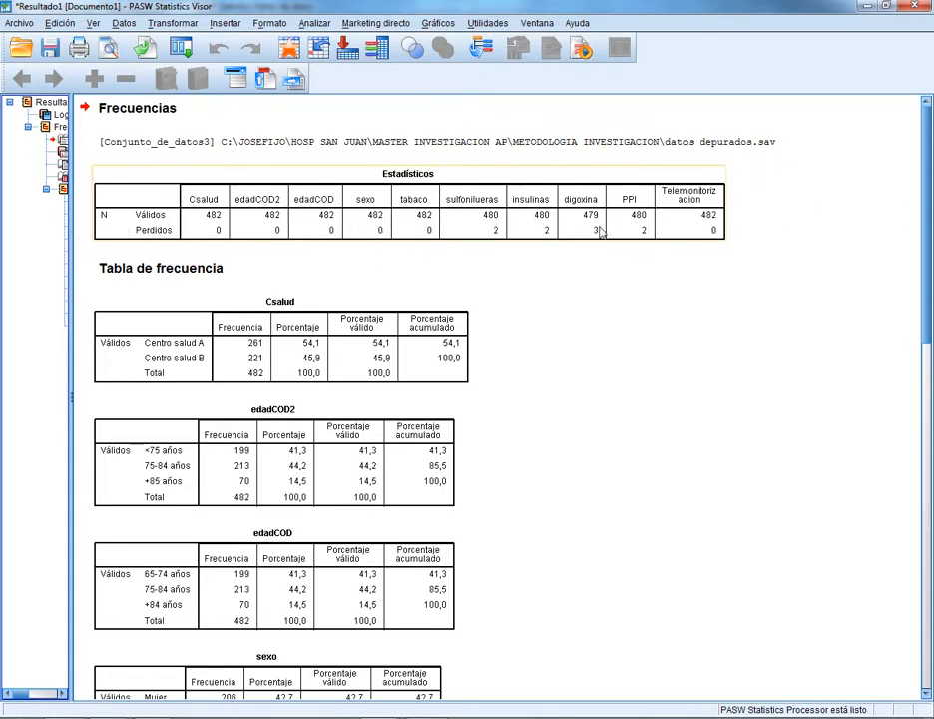
{"action": "left_click", "coordinate": [603, 271]}
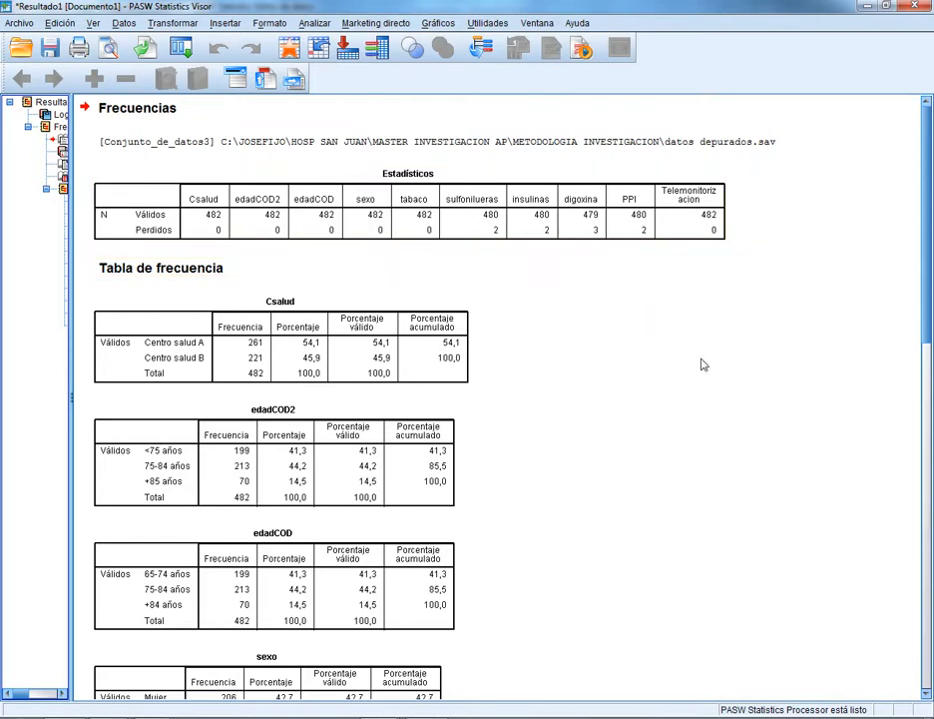
Examine the frequencies and percentages in the frequency tables, from Csalud through Telemonitorizacion.
{"action": "scroll", "coordinate": [701, 366], "scroll_direction": "down", "scroll_amount": 3}
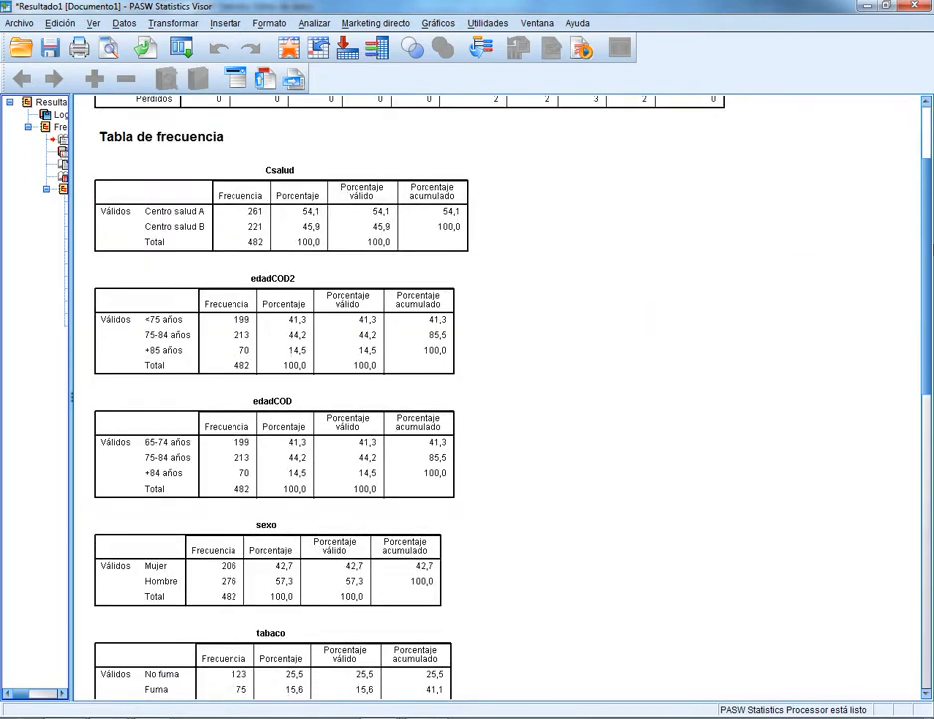
{"action": "scroll", "coordinate": [701, 366], "scroll_direction": "down", "scroll_amount": 11}
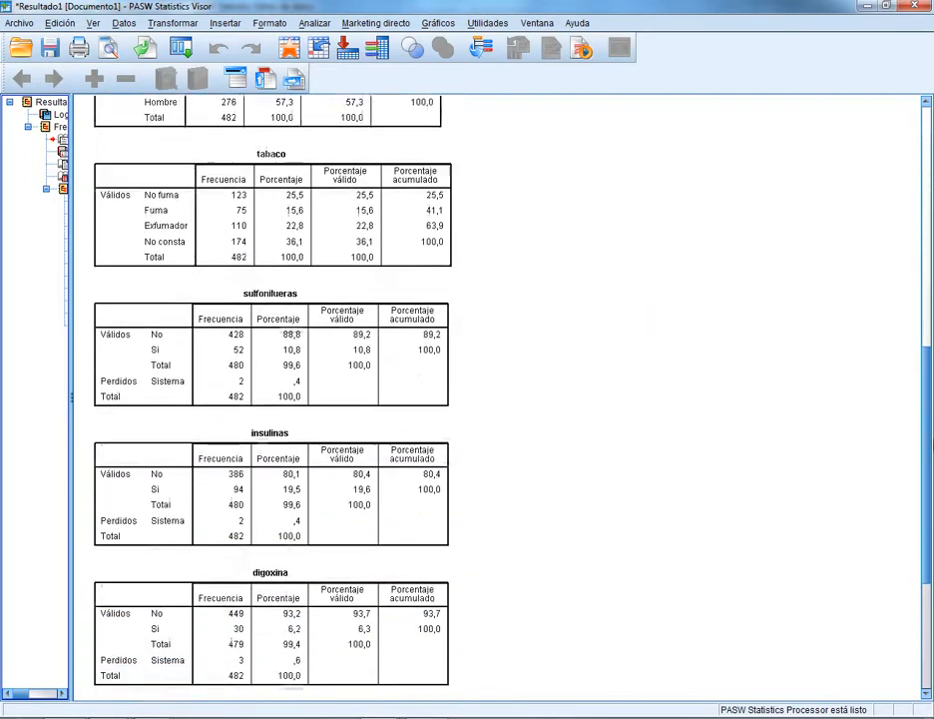
{"action": "scroll", "coordinate": [607, 344], "scroll_direction": "down", "scroll_amount": 6}
{"action": "scroll", "coordinate": [606, 343], "scroll_direction": "up", "scroll_amount": 9}
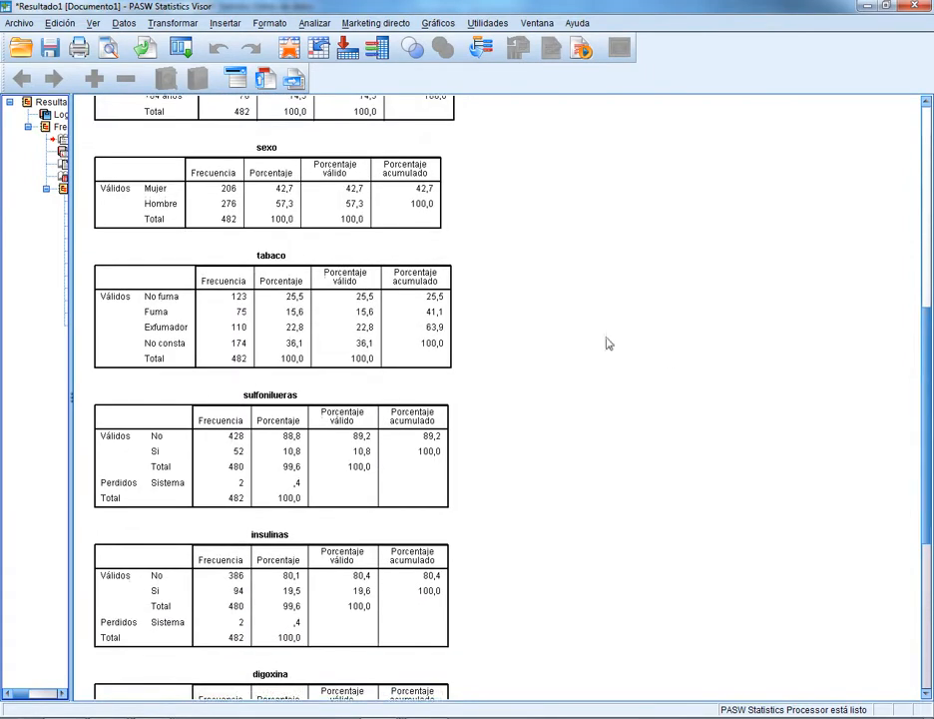
{"action": "left_click", "coordinate": [234, 297]}
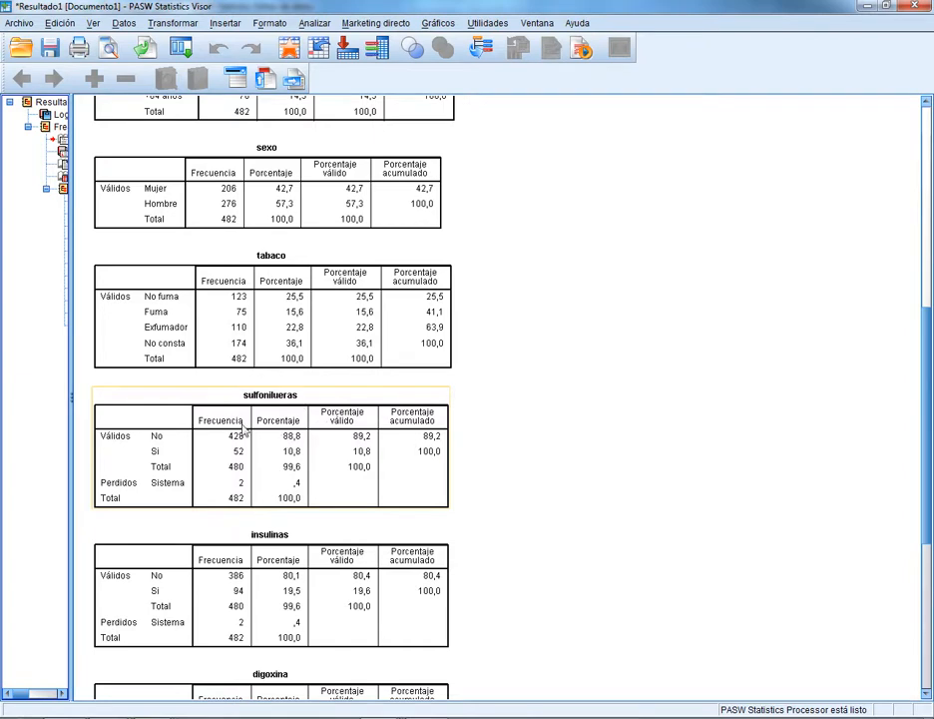
{"action": "scroll", "coordinate": [255, 431], "scroll_direction": "down", "scroll_amount": 1}
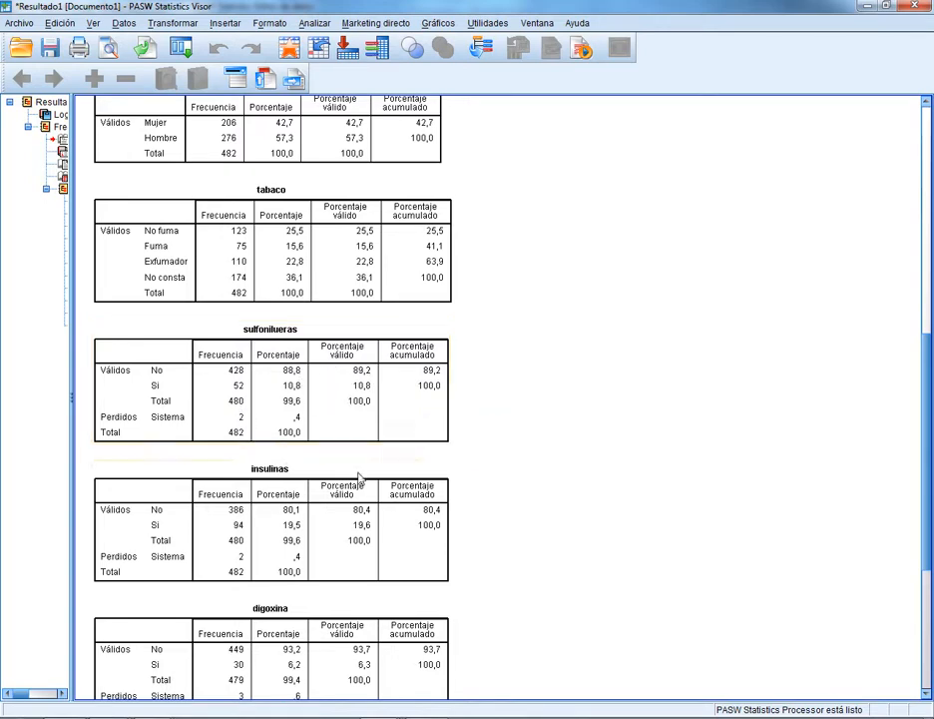
{"action": "scroll", "coordinate": [554, 566], "scroll_direction": "down", "scroll_amount": 3}
{"action": "scroll", "coordinate": [560, 570], "scroll_direction": "down", "scroll_amount": 3}
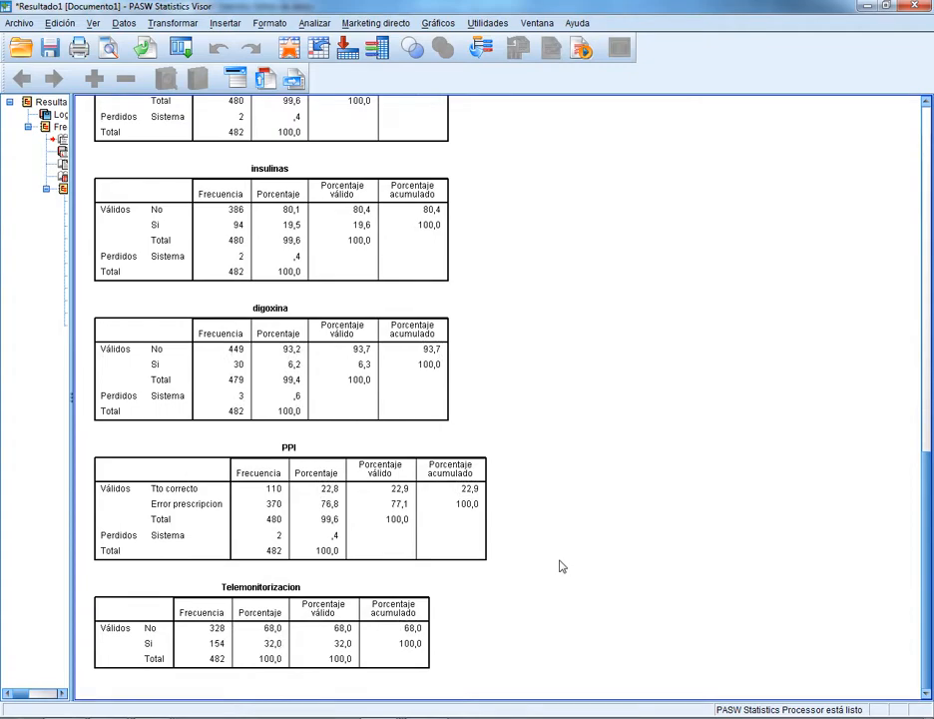
{"action": "scroll", "coordinate": [562, 565], "scroll_direction": "up", "scroll_amount": 5}
Copy the Csalud frequency table from the output and paste it into the blank Word document.
{"action": "left_click_drag", "start_coordinate": [924, 507], "coordinate": [928, 239]}
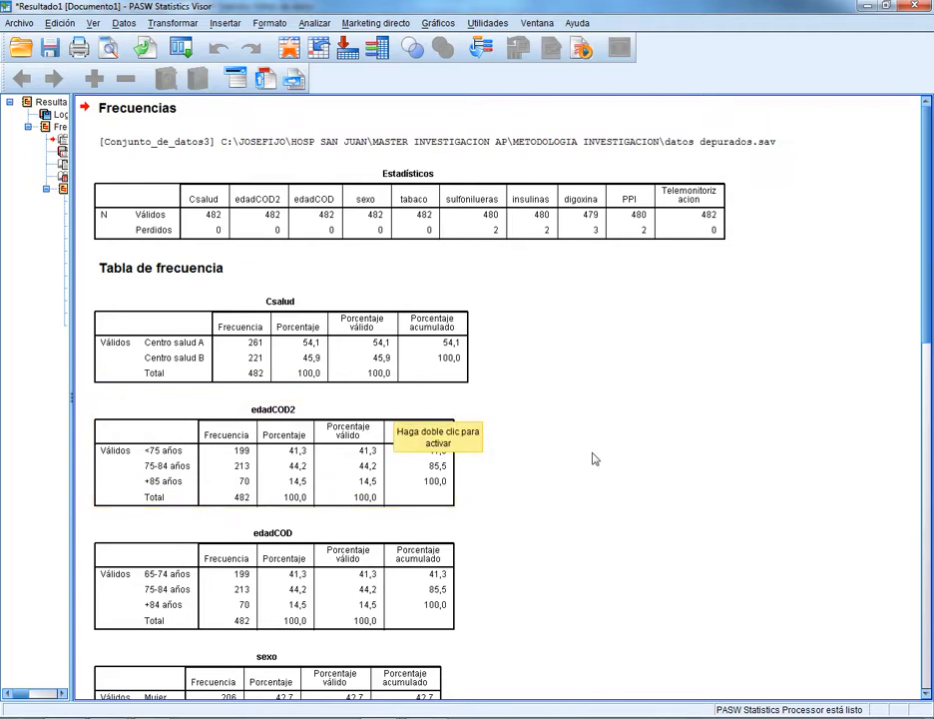
{"action": "scroll", "coordinate": [596, 485], "scroll_direction": "down", "scroll_amount": 1}
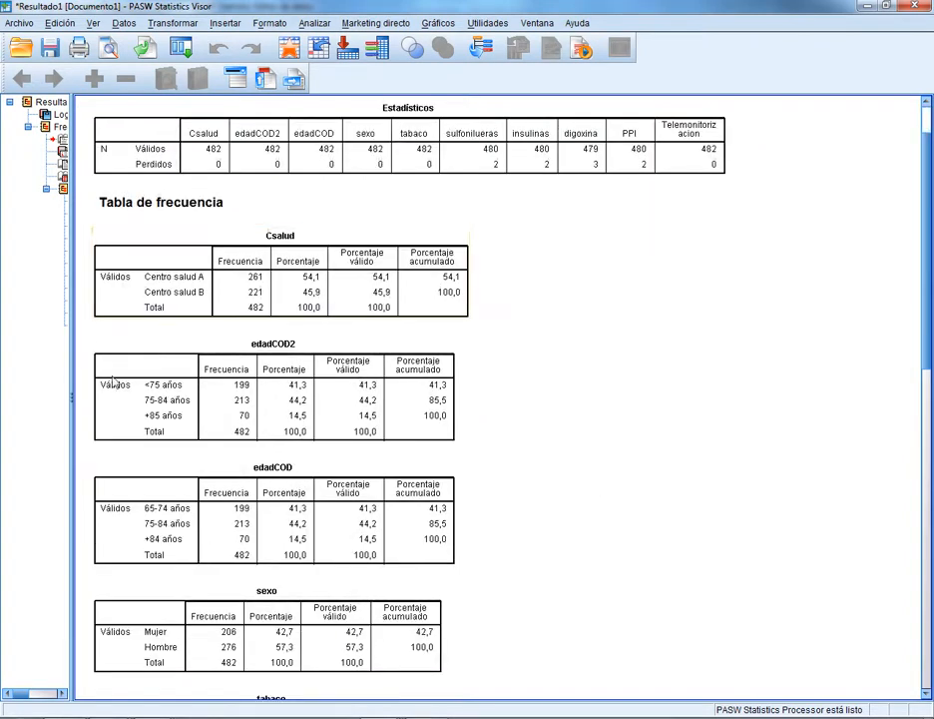
{"action": "left_click", "coordinate": [235, 292]}
{"action": "right_click", "coordinate": [291, 288]}
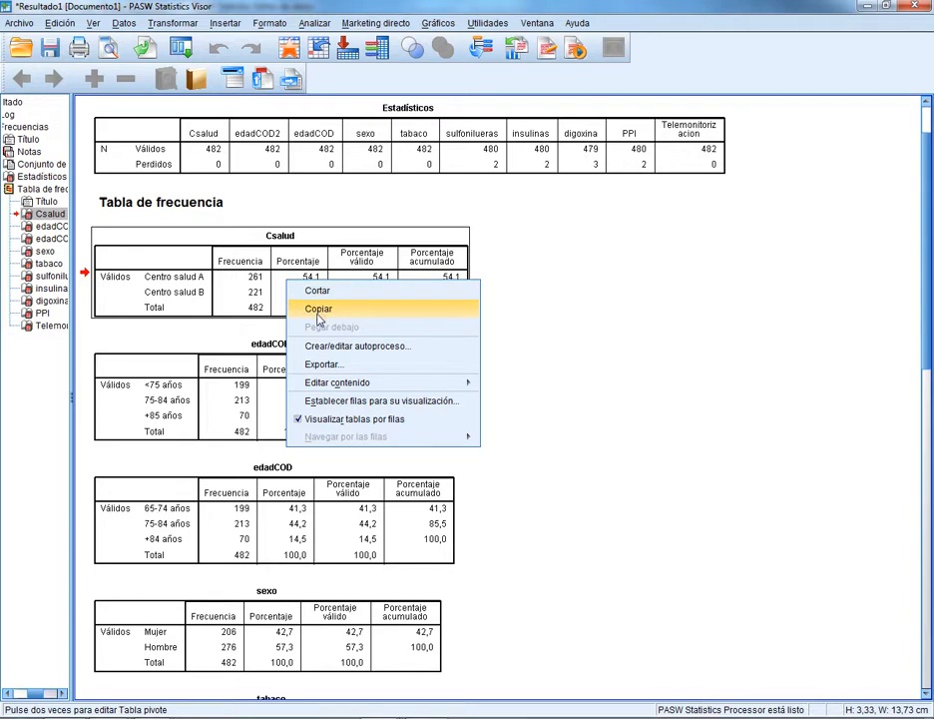
{"action": "left_click", "coordinate": [319, 317]}
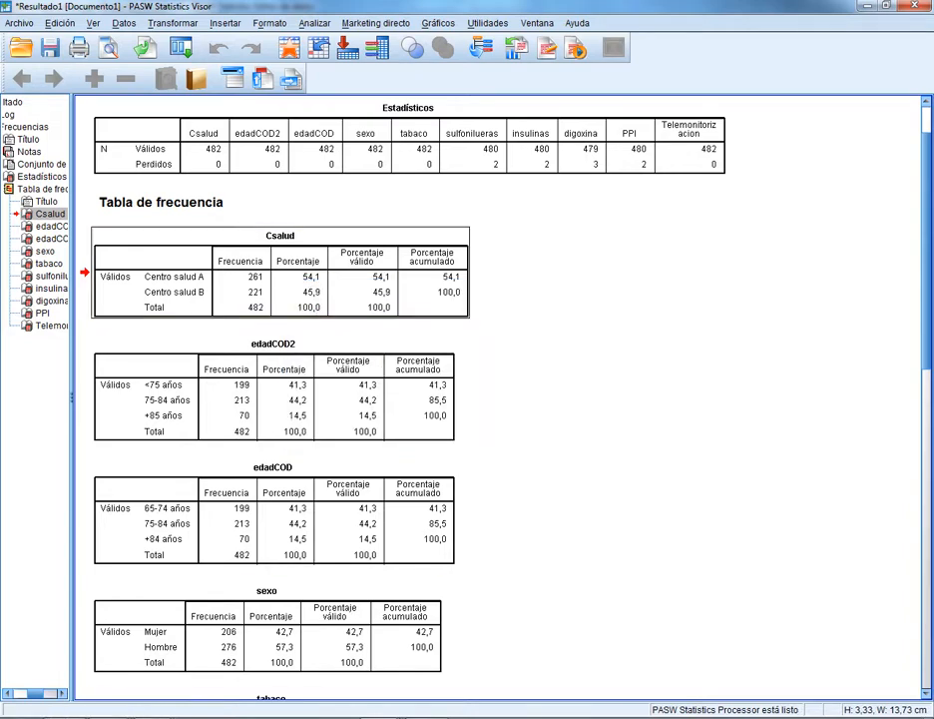
{"action": "left_click", "coordinate": [250, 654]}
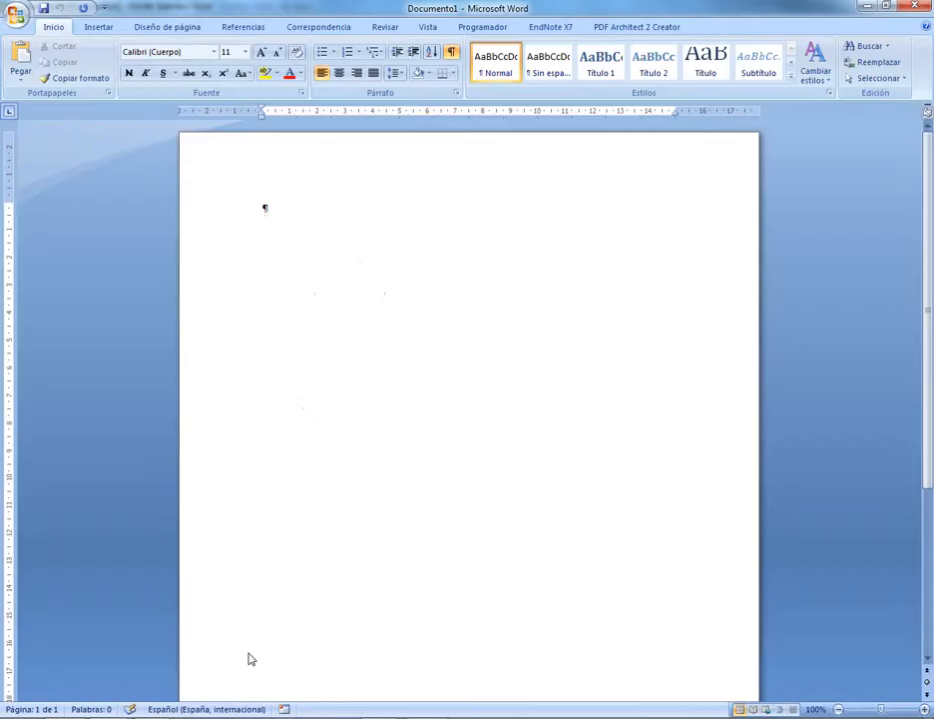
{"action": "right_click", "coordinate": [305, 215]}
{"action": "left_click", "coordinate": [334, 256]}
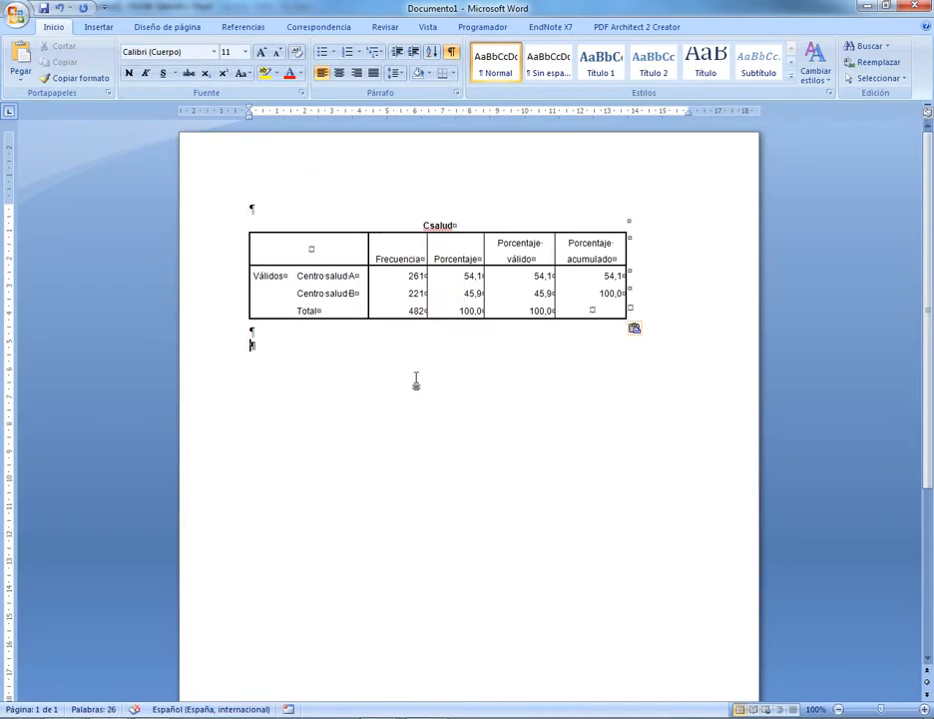
Cut the Csalud title row from the pasted table.
{"action": "left_click", "coordinate": [236, 225]}
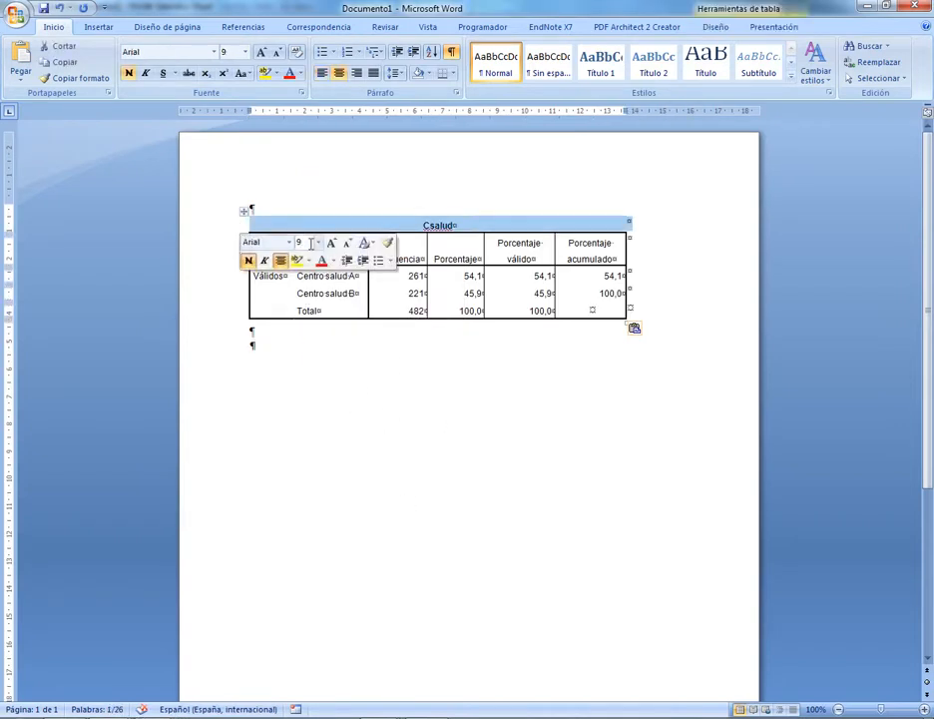
{"action": "left_click", "coordinate": [251, 343]}
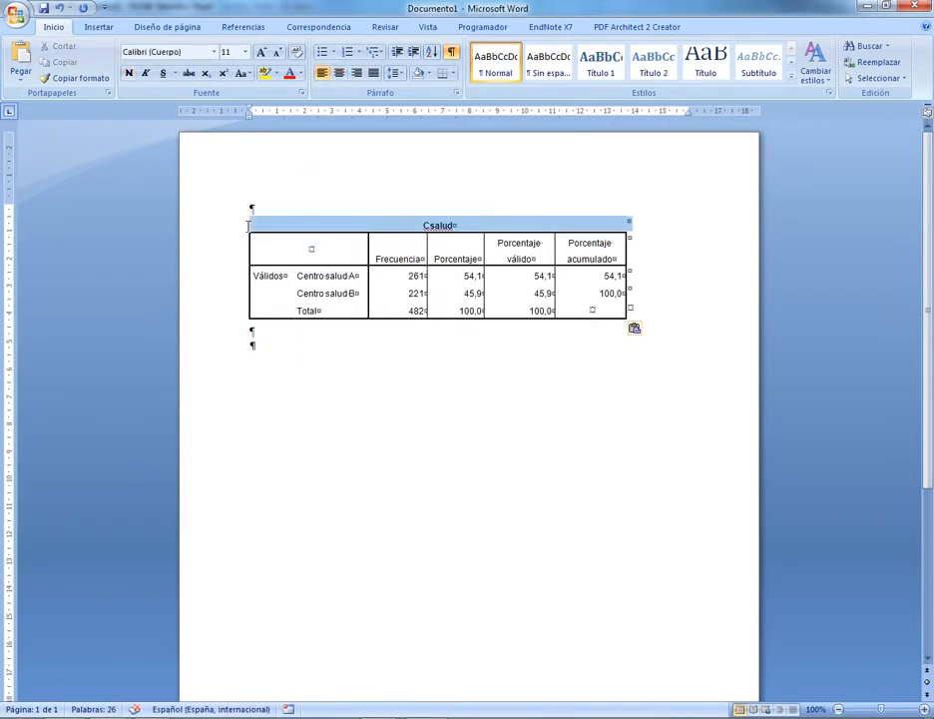
{"action": "left_click", "coordinate": [57, 46]}
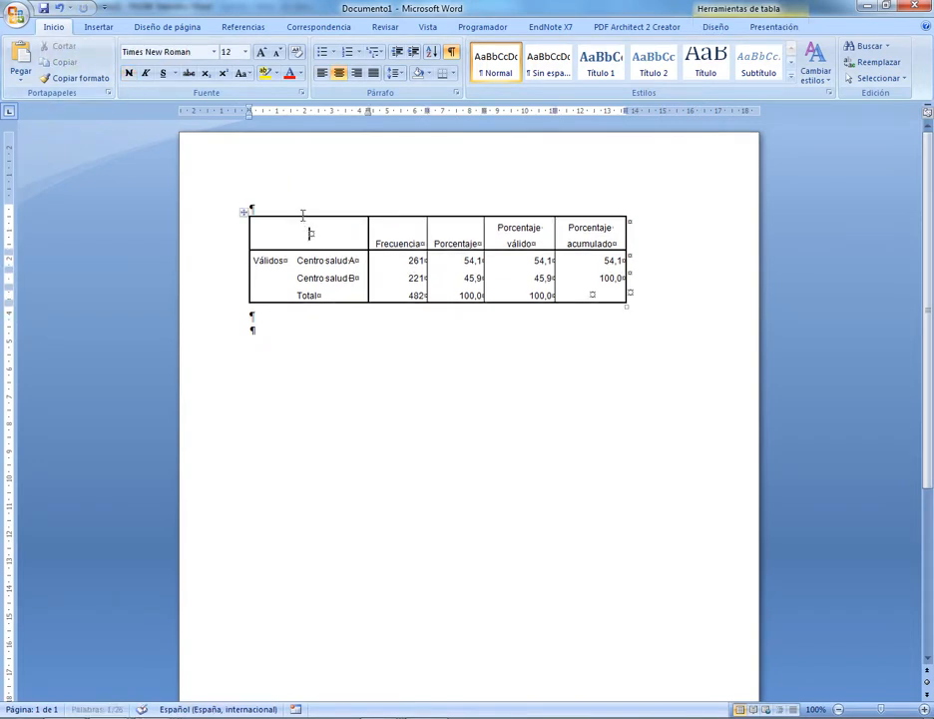
Cut the Porcentaje válido and Porcentaje acumulado columns from the table.
{"action": "left_click", "coordinate": [399, 242]}
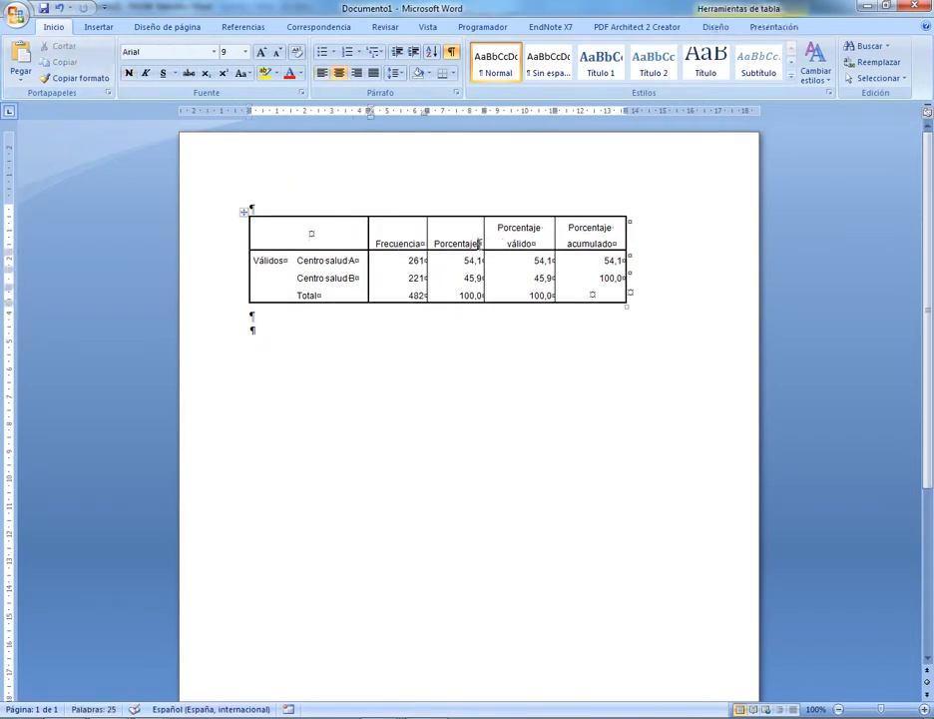
{"action": "left_click", "coordinate": [479, 242]}
{"action": "left_click_drag", "start_coordinate": [519, 213], "coordinate": [588, 213]}
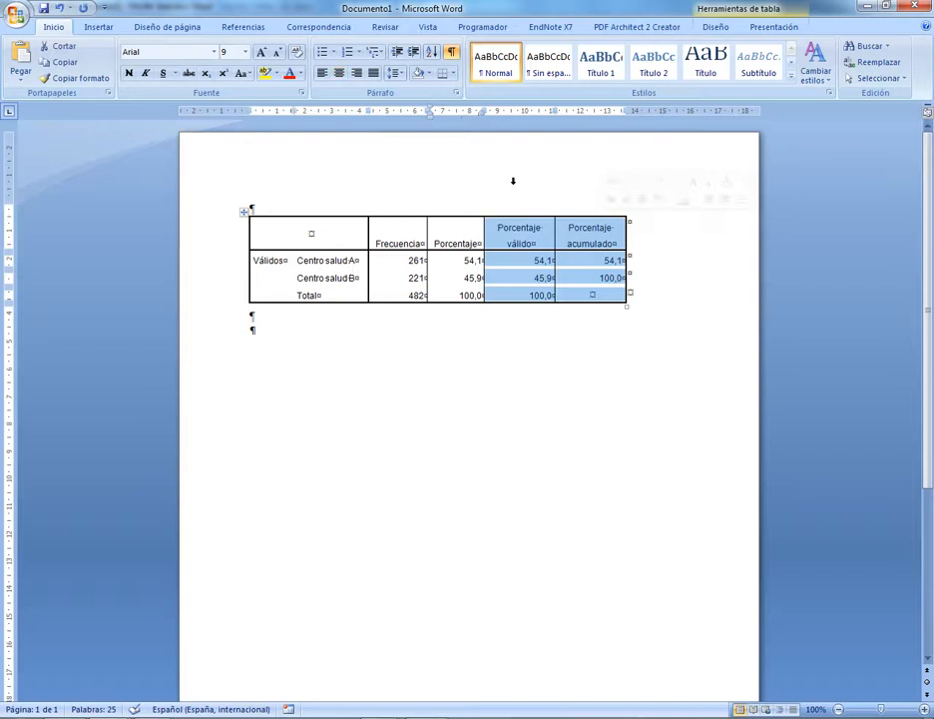
{"action": "left_click", "coordinate": [57, 46]}
Remove all borders from the whole table.
{"action": "left_click_drag", "start_coordinate": [294, 211], "coordinate": [404, 118]}
{"action": "left_click", "coordinate": [451, 76]}
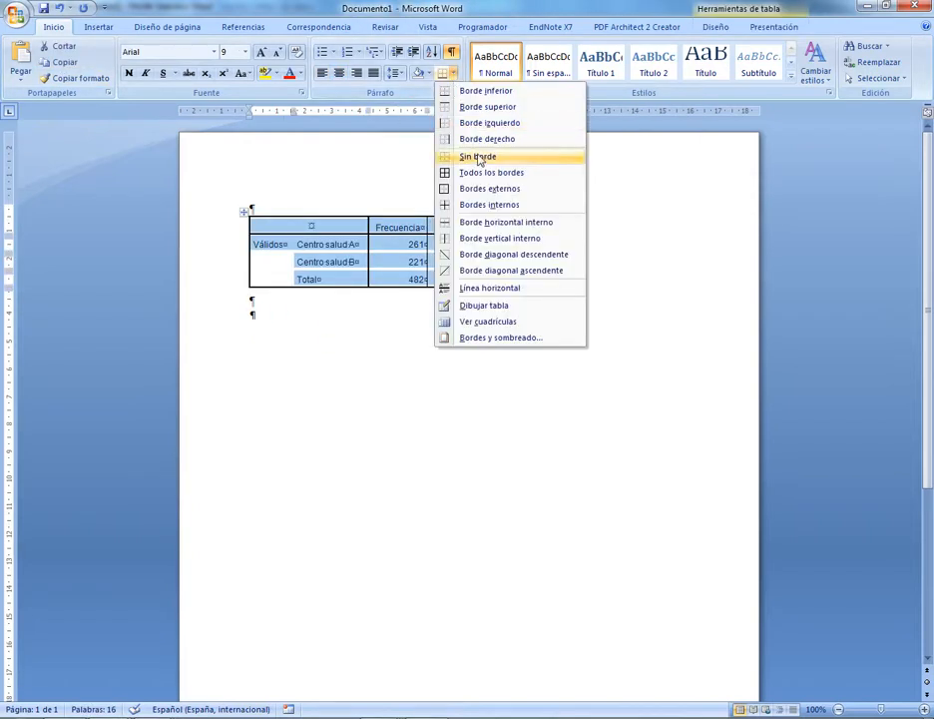
{"action": "left_click", "coordinate": [454, 154]}
{"action": "left_click", "coordinate": [417, 360]}
Add bottom and top borders to the header row of the Csalud table.
{"action": "left_click", "coordinate": [208, 229]}
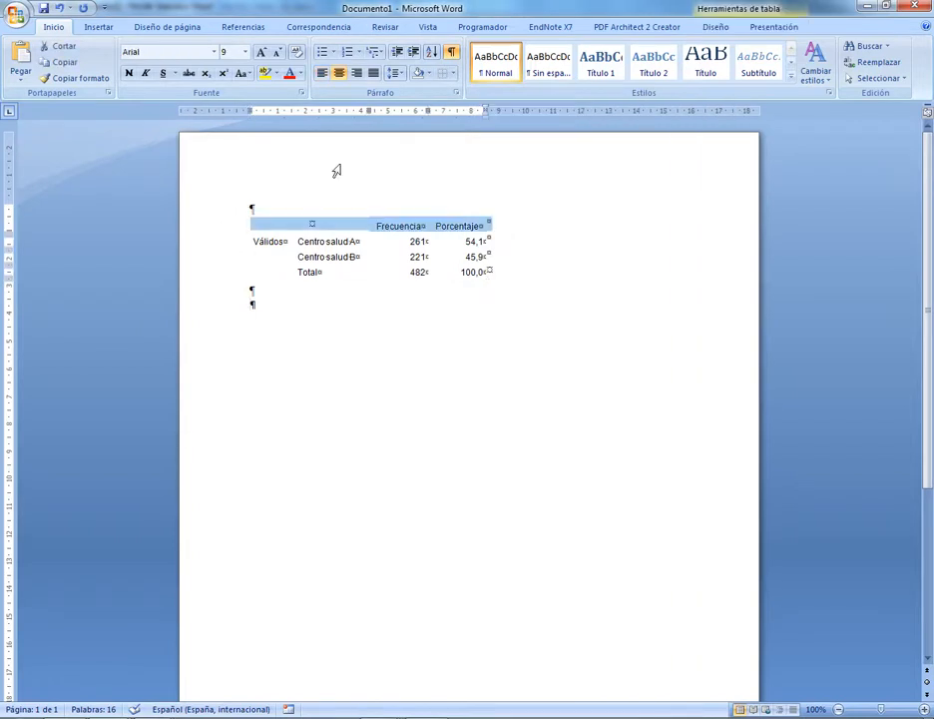
{"action": "left_click", "coordinate": [445, 74]}
{"action": "left_click", "coordinate": [457, 95]}
{"action": "left_click", "coordinate": [445, 74]}
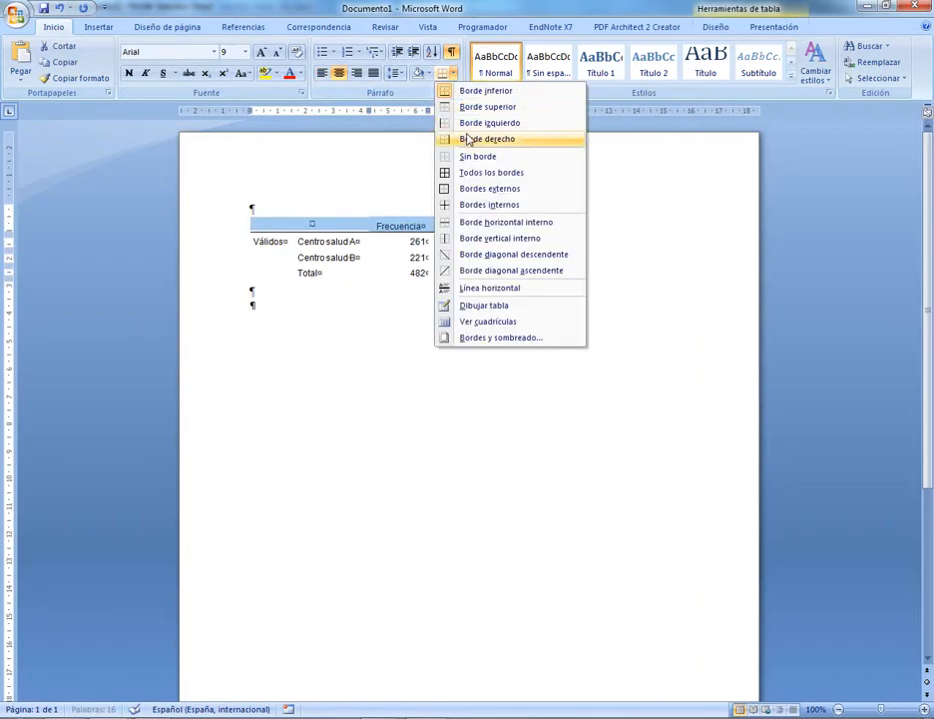
{"action": "left_click", "coordinate": [487, 106]}
{"action": "left_click", "coordinate": [398, 316]}
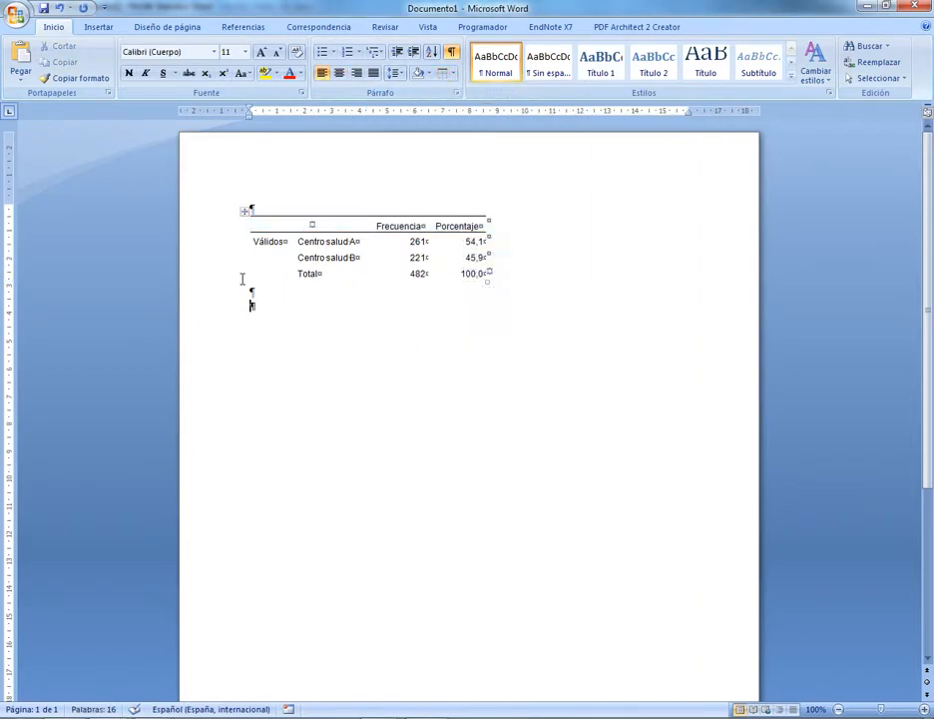
Select the whole Csalud table and add a bottom border beneath its Total row.
{"action": "left_click", "coordinate": [246, 243]}
{"action": "left_click", "coordinate": [469, 256]}
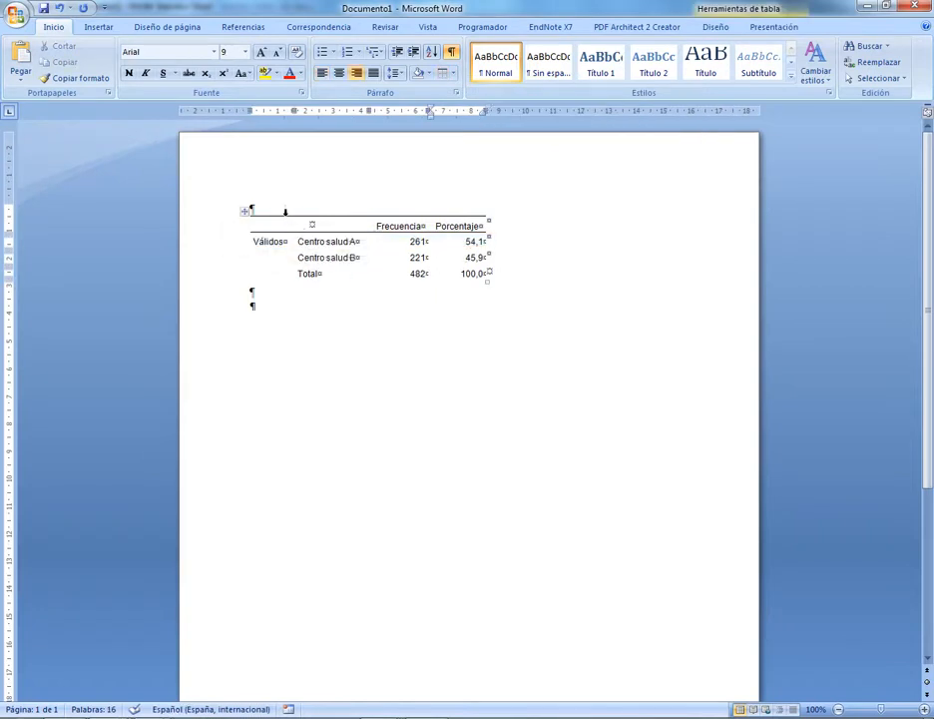
{"action": "left_click_drag", "start_coordinate": [286, 211], "coordinate": [437, 102]}
{"action": "left_click", "coordinate": [445, 73]}
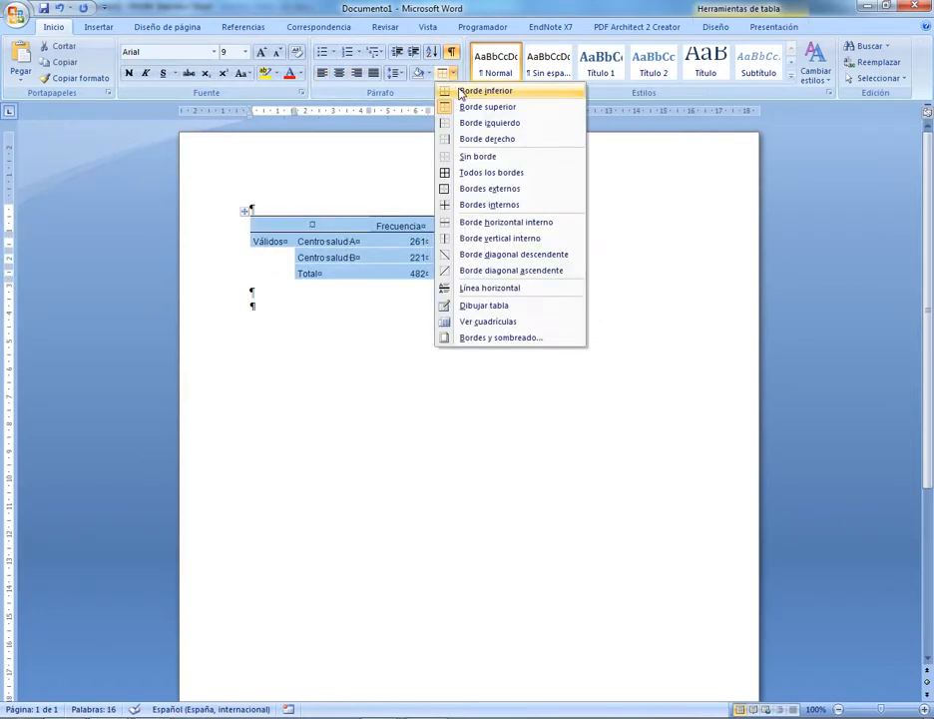
{"action": "left_click", "coordinate": [455, 90]}
{"action": "left_click", "coordinate": [328, 383]}
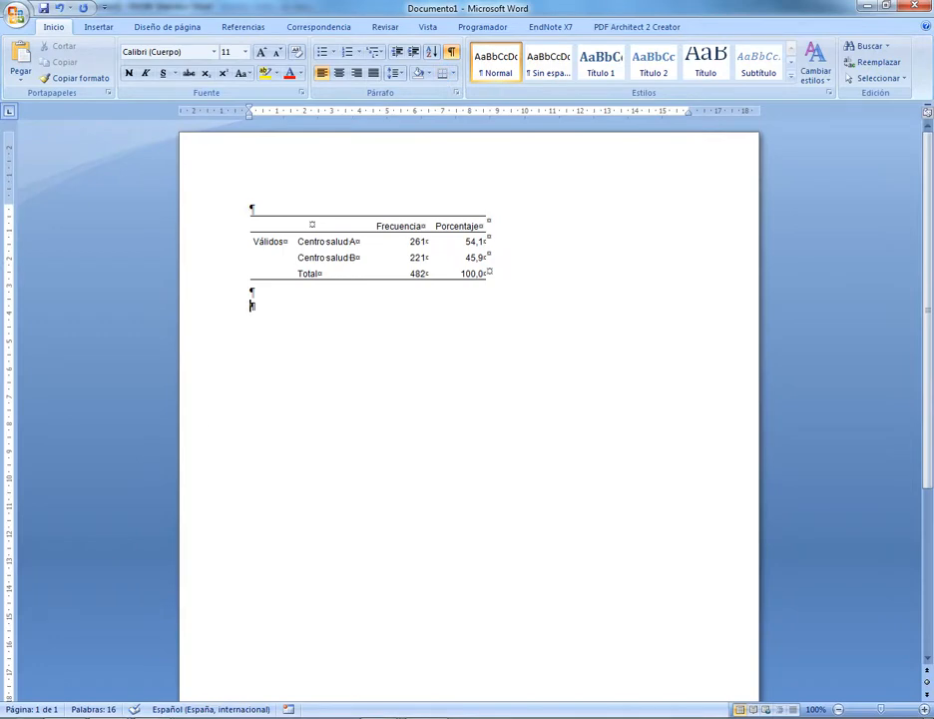
Switch to the PASW Statistics output, look through the frequency tables and open the Tablas personalizadas dialog.
{"action": "mouse_move", "coordinate": [403, 714]}
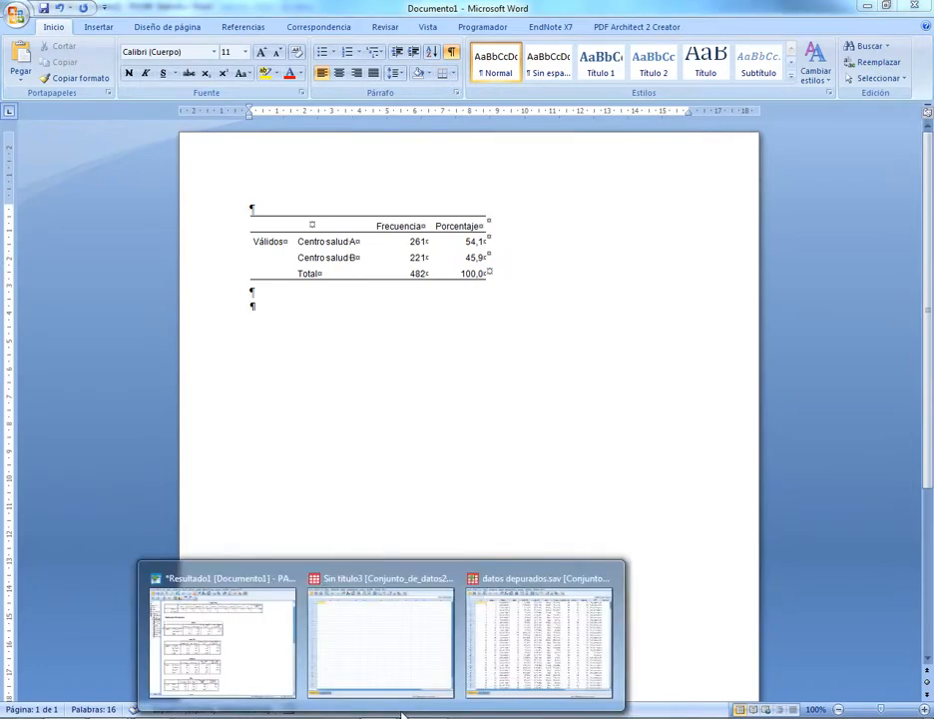
{"action": "left_click", "coordinate": [250, 646]}
{"action": "scroll", "coordinate": [531, 519], "scroll_direction": "down", "scroll_amount": 5}
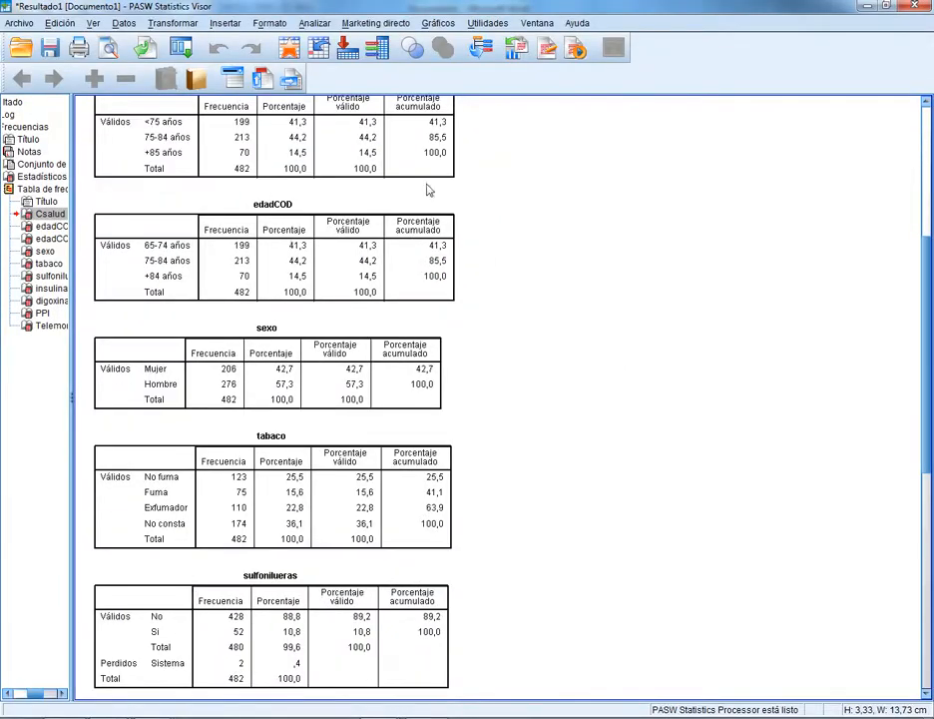
{"action": "scroll", "coordinate": [679, 264], "scroll_direction": "down", "scroll_amount": 10}
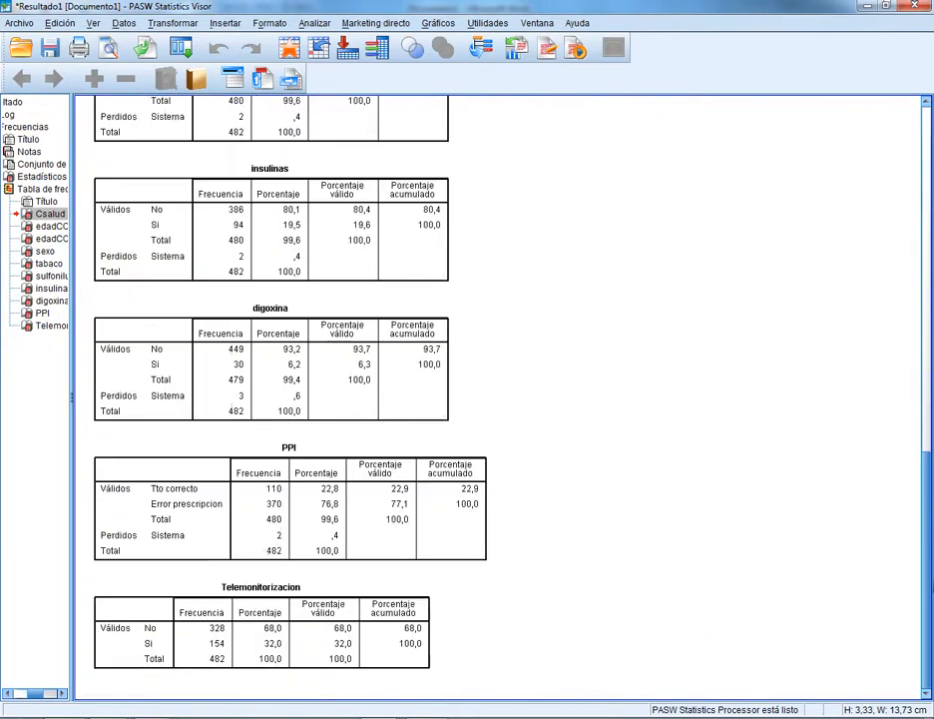
{"action": "scroll", "coordinate": [903, 223], "scroll_direction": "up", "scroll_amount": 20}
{"action": "scroll", "coordinate": [903, 223], "scroll_direction": "down", "scroll_amount": 20}
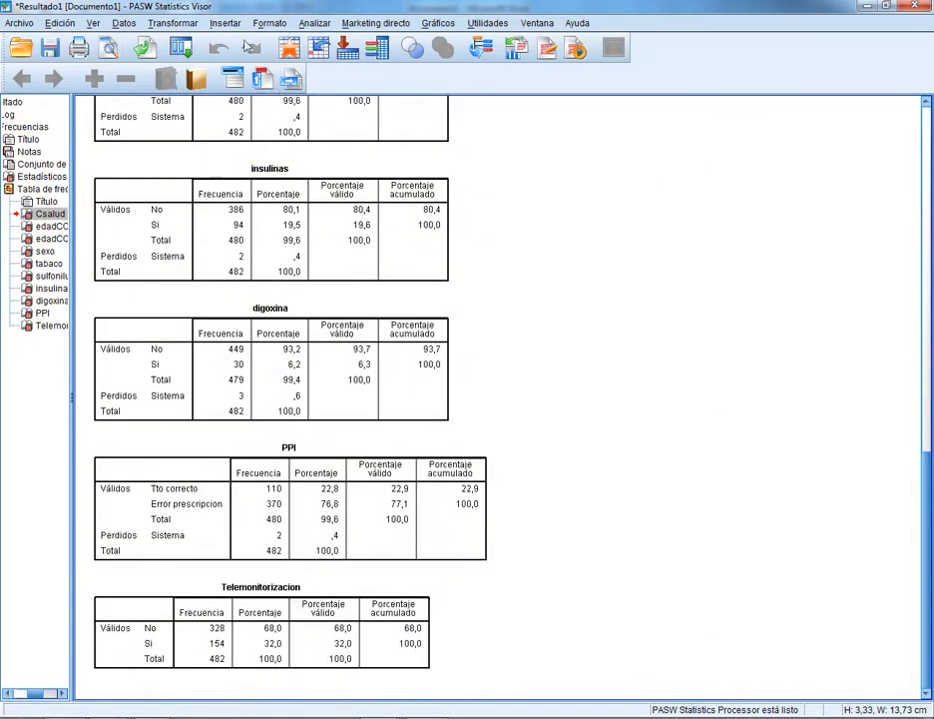
{"action": "left_click", "coordinate": [312, 24]}
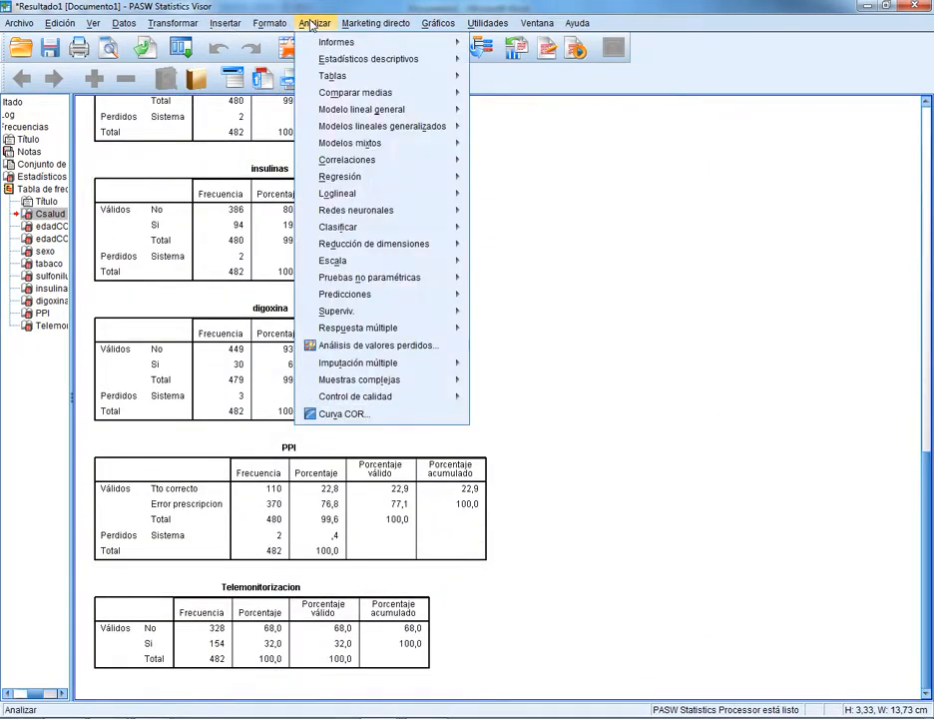
{"action": "mouse_move", "coordinate": [345, 76]}
{"action": "left_click", "coordinate": [524, 79]}
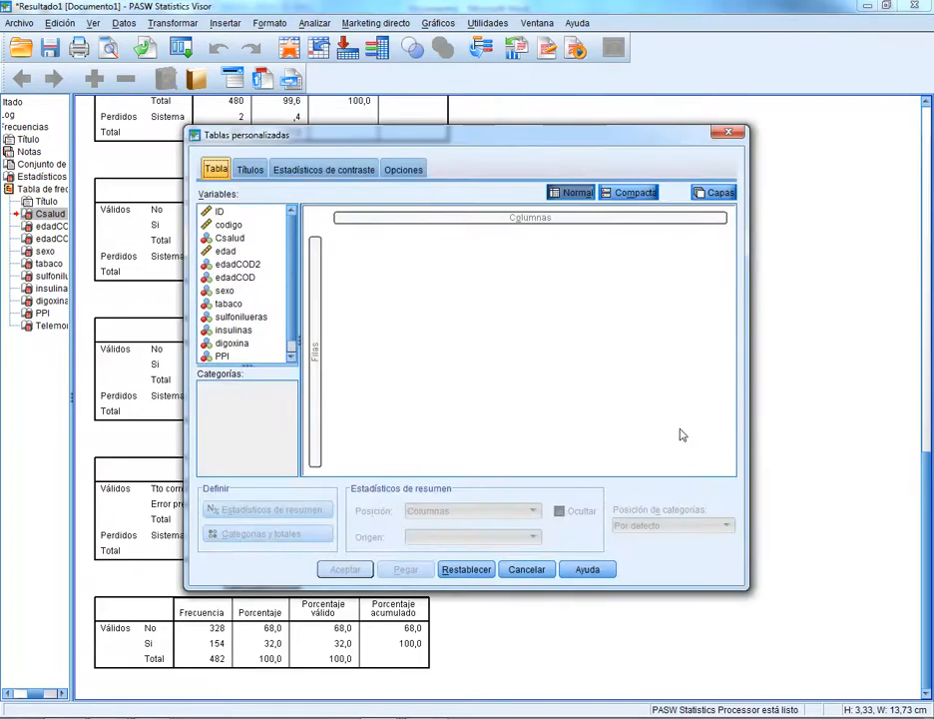
Enlarge the Tablas personalizadas dialog and lengthen its variable list to show every variable.
{"action": "left_click_drag", "start_coordinate": [555, 591], "coordinate": [554, 710]}
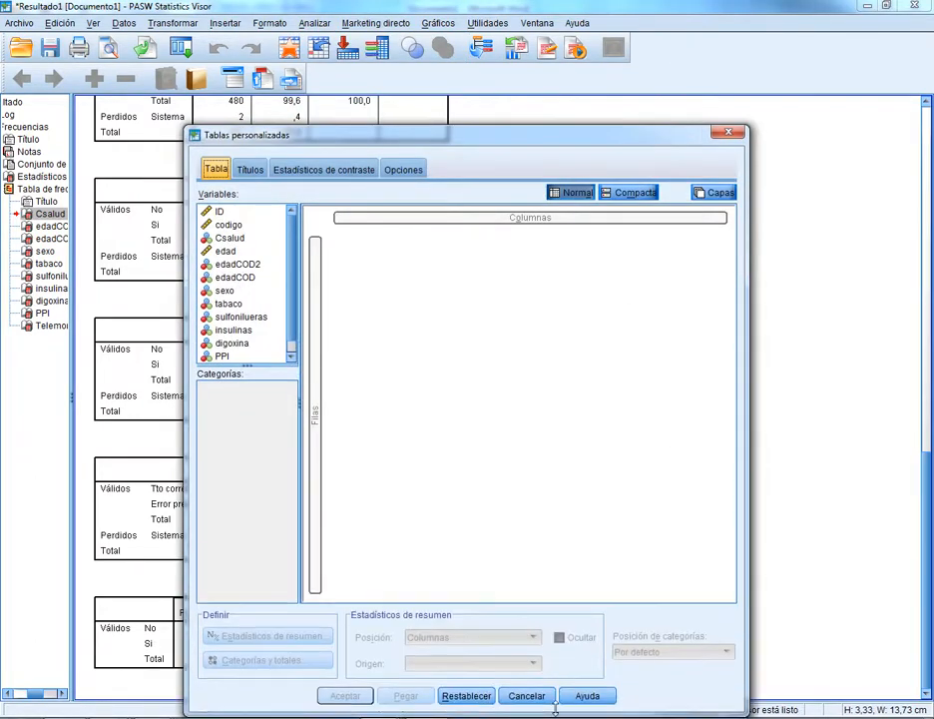
{"action": "left_click_drag", "start_coordinate": [187, 400], "coordinate": [102, 391]}
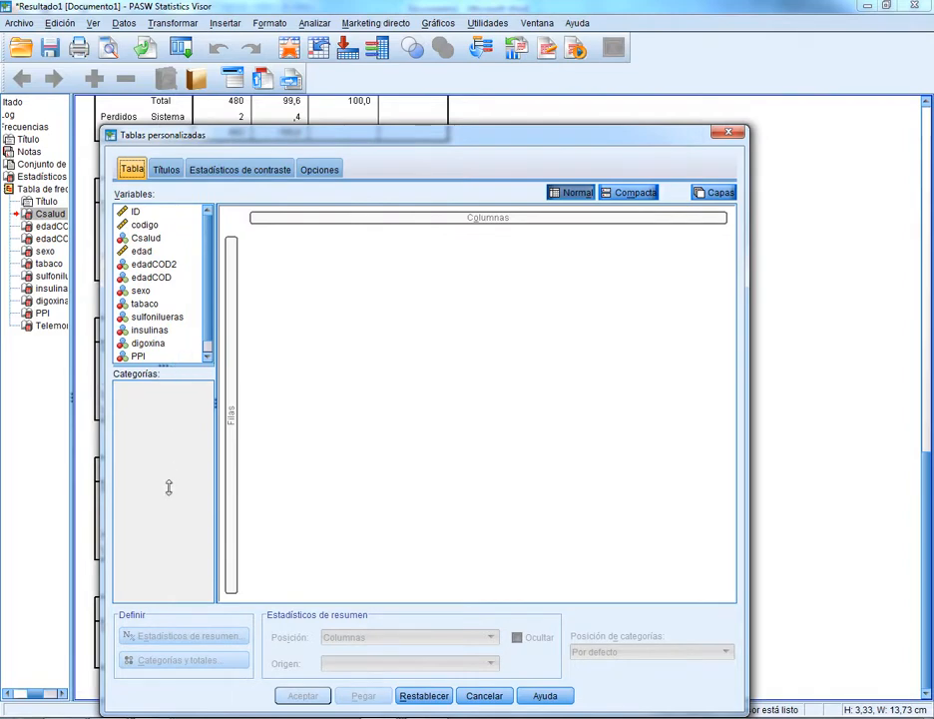
{"action": "left_click_drag", "start_coordinate": [169, 487], "coordinate": [168, 488]}
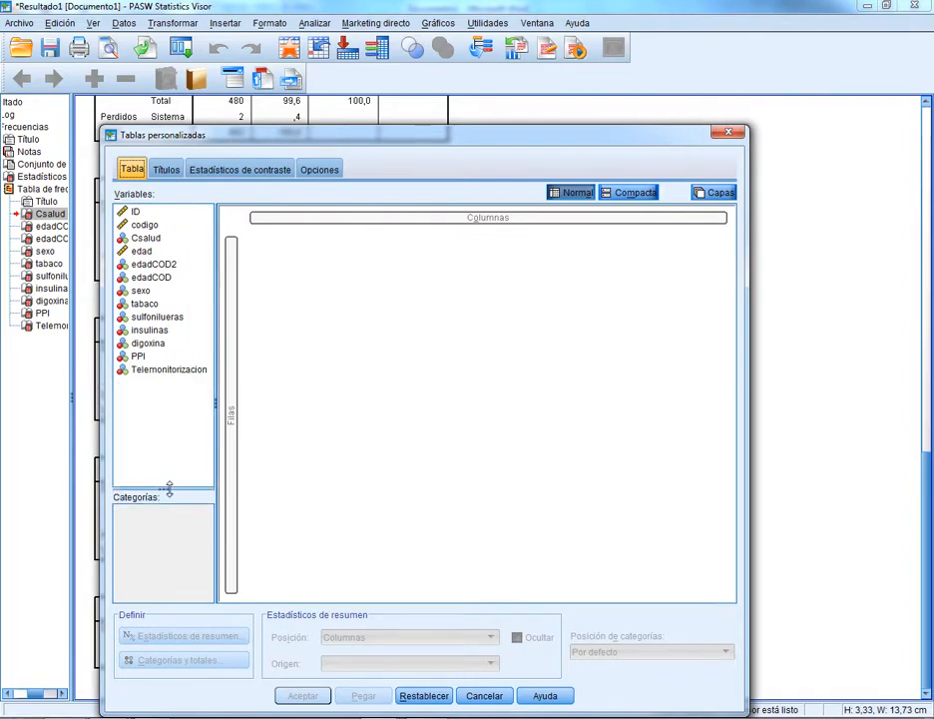
Place the ten categorical variables, Csalud and edadCOD2 through Telemonitorizacion, in the rows of the custom table.
{"action": "left_click", "coordinate": [143, 239]}
{"action": "left_click", "coordinate": [152, 263], "text": "ctrl"}
{"action": "left_click", "coordinate": [151, 276], "text": "ctrl"}
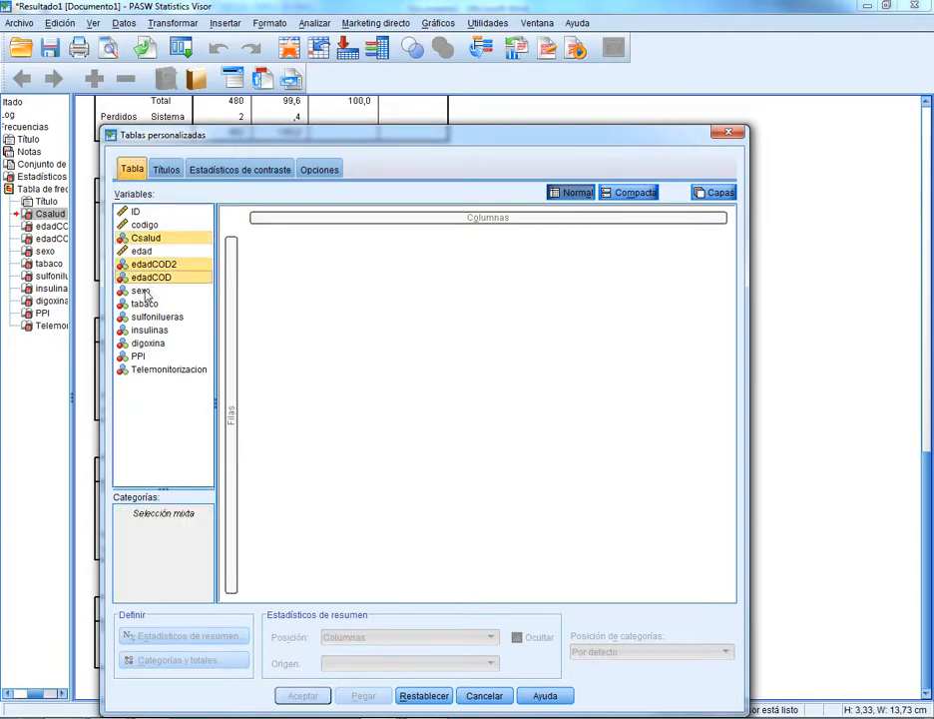
{"action": "left_click_drag", "start_coordinate": [145, 293], "coordinate": [154, 385]}
{"action": "left_click_drag", "start_coordinate": [193, 334], "coordinate": [240, 526]}
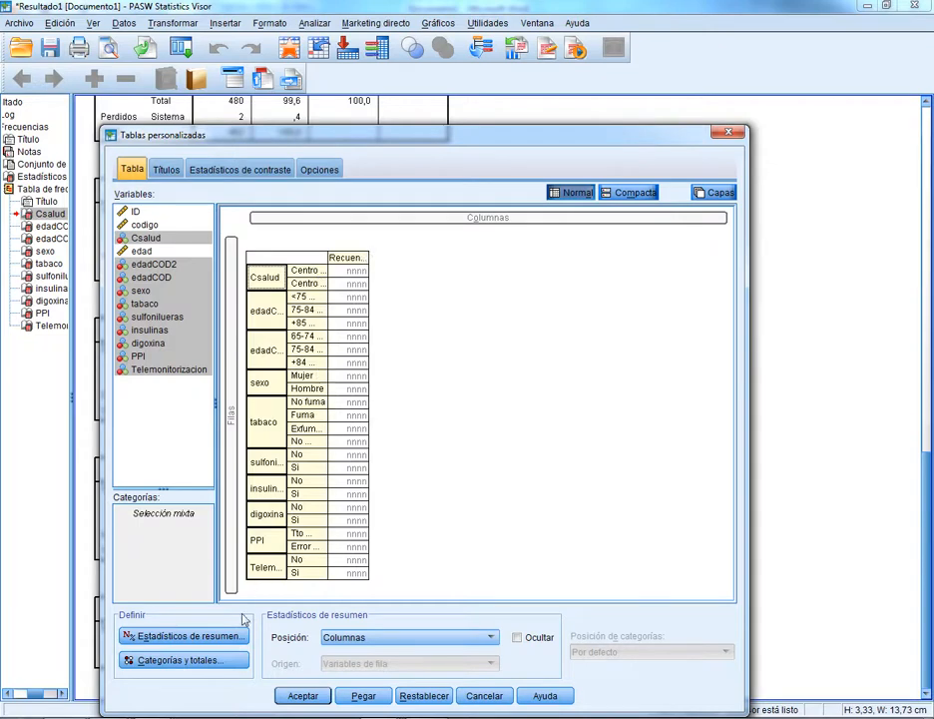
{"action": "left_click", "coordinate": [289, 267]}
{"action": "right_click", "coordinate": [272, 280]}
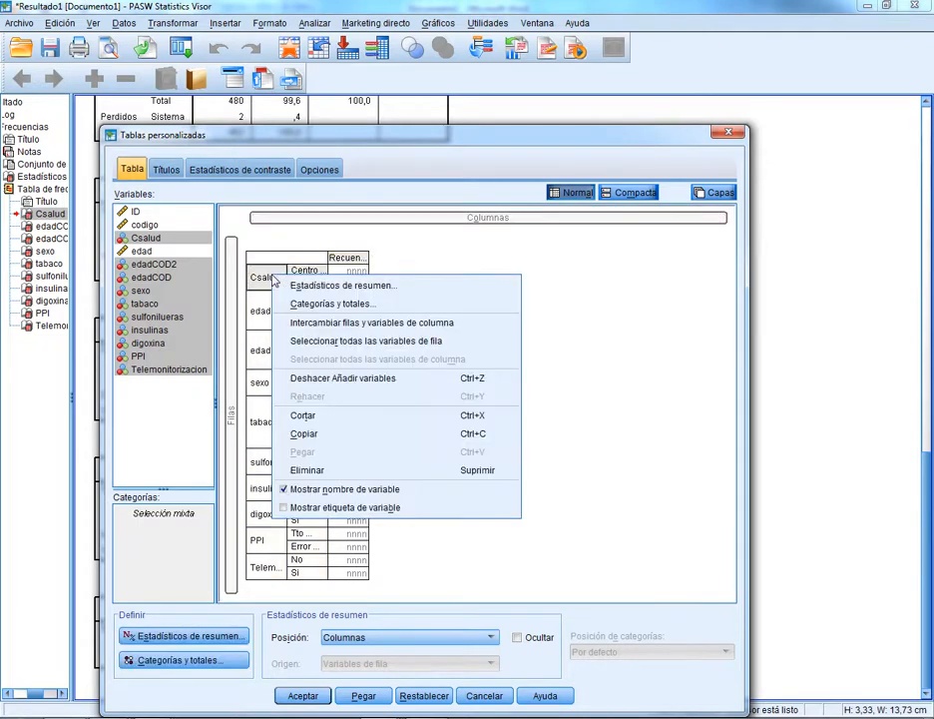
{"action": "left_click", "coordinate": [283, 262]}
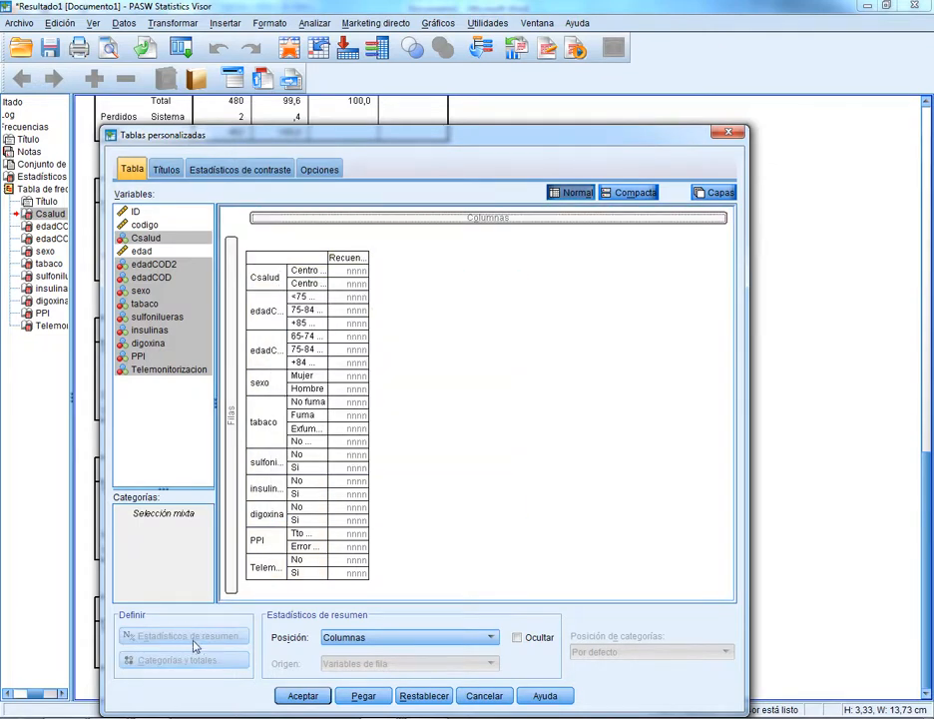
Select all row variables and apply the summary statistic % del N de columna to them alongside Recuento.
{"action": "right_click", "coordinate": [267, 279]}
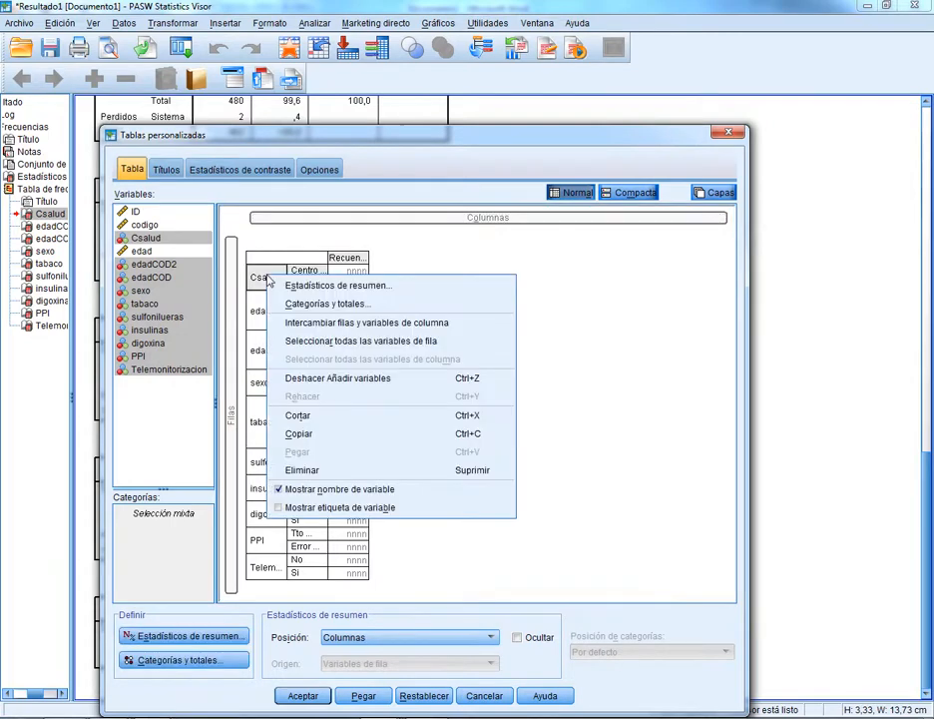
{"action": "left_click", "coordinate": [429, 342]}
{"action": "left_click", "coordinate": [221, 639]}
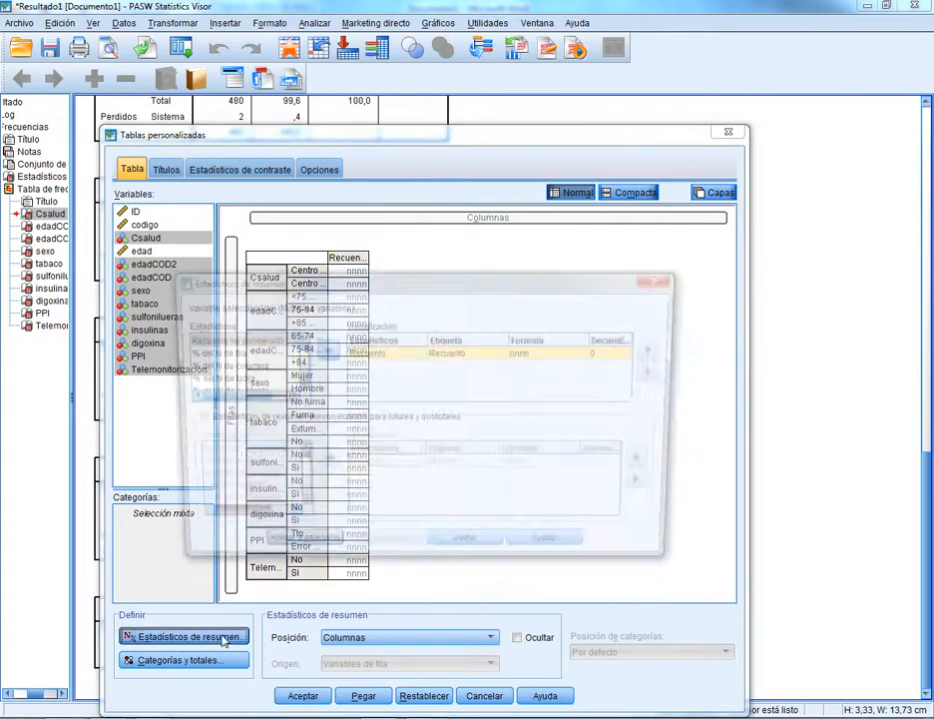
{"action": "left_click", "coordinate": [221, 365]}
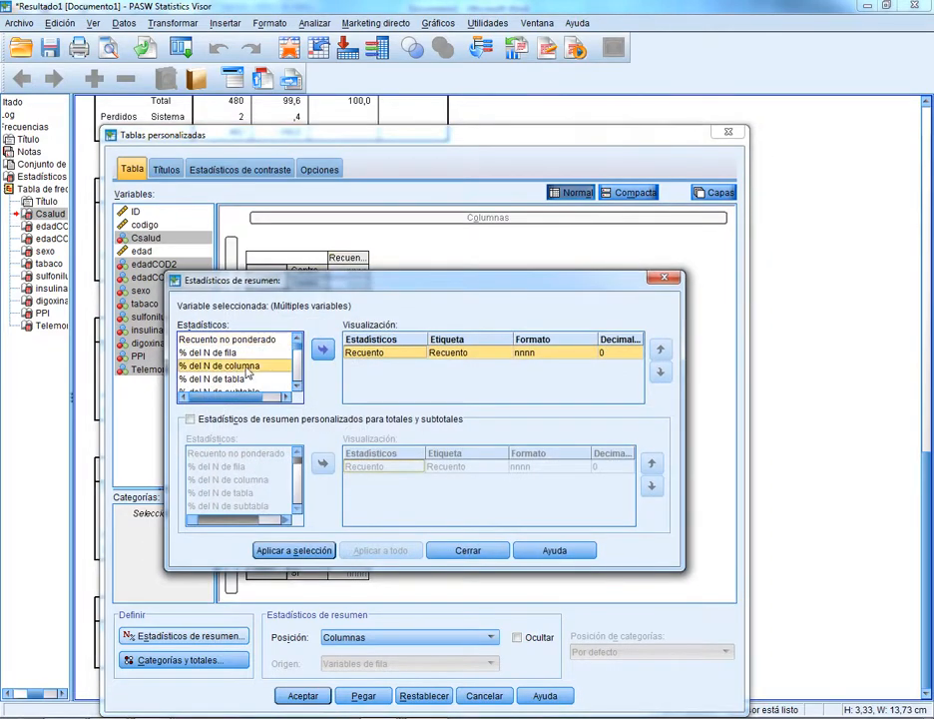
{"action": "left_click", "coordinate": [322, 348]}
{"action": "left_click", "coordinate": [292, 550]}
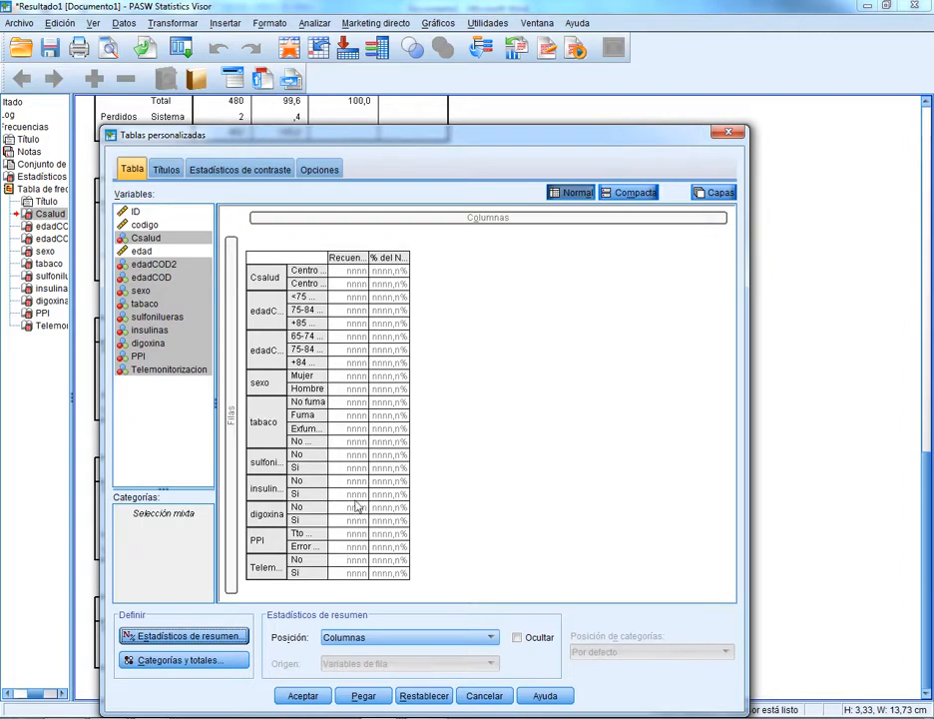
Generate the custom table and check it in the output.
{"action": "left_click", "coordinate": [299, 695]}
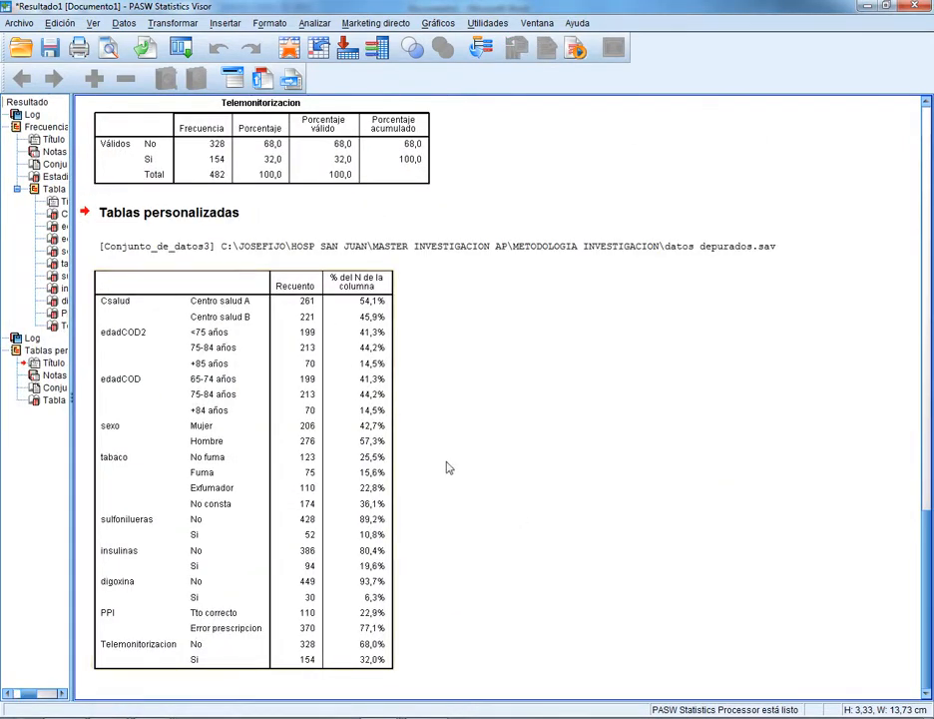
{"action": "scroll", "coordinate": [252, 201], "scroll_direction": "up", "scroll_amount": 1}
{"action": "scroll", "coordinate": [253, 201], "scroll_direction": "down", "scroll_amount": 1}
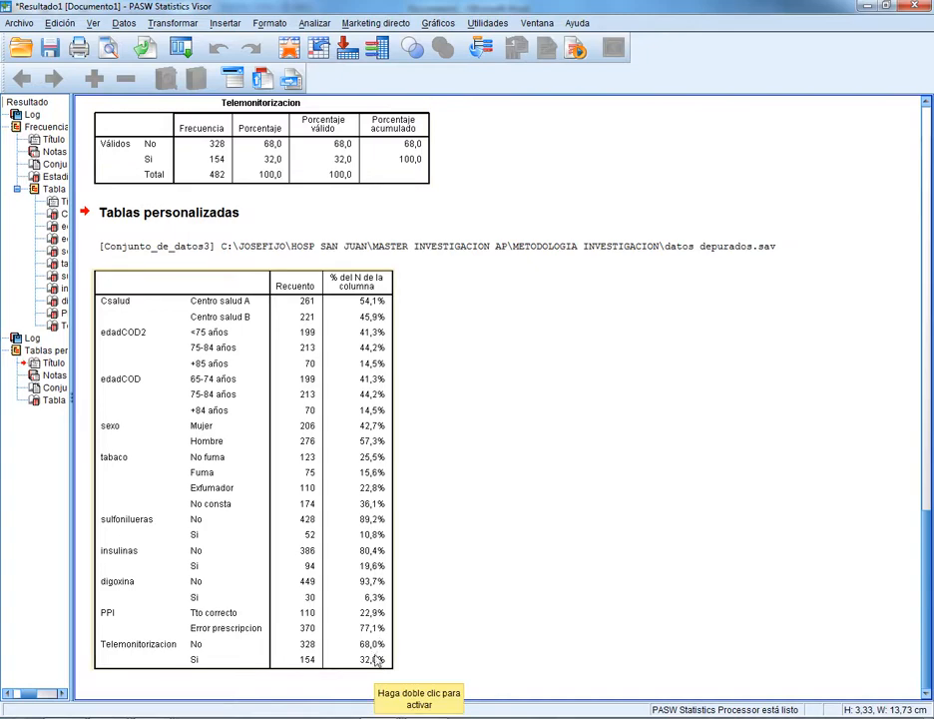
Copy the custom table from the output and paste it into the Word document below the Csalud table.
{"action": "right_click", "coordinate": [268, 447]}
{"action": "left_click", "coordinate": [296, 472]}
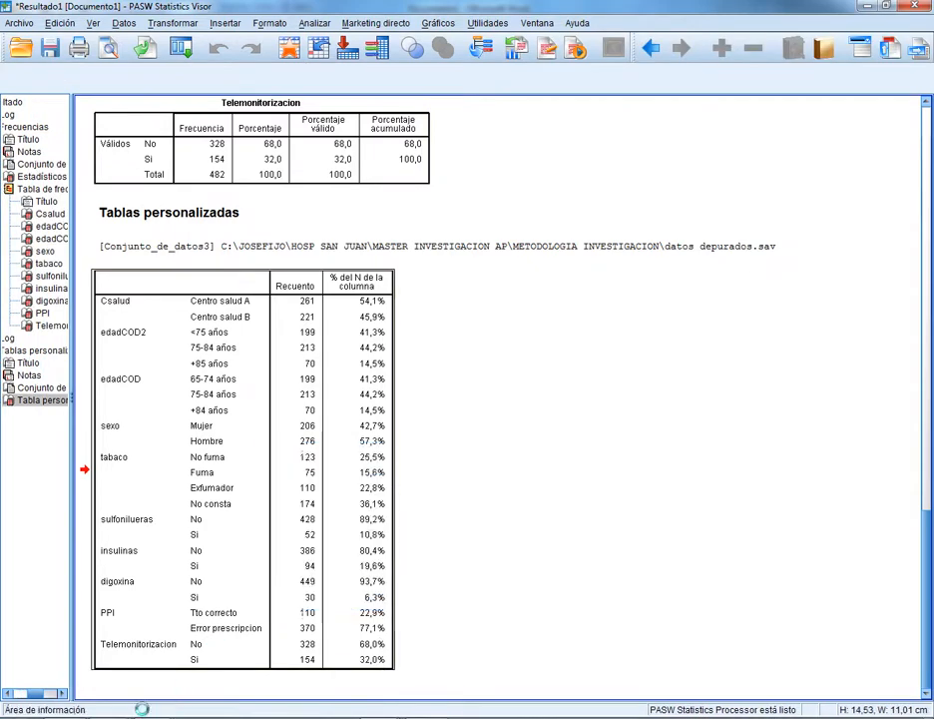
{"action": "left_click", "coordinate": [260, 672]}
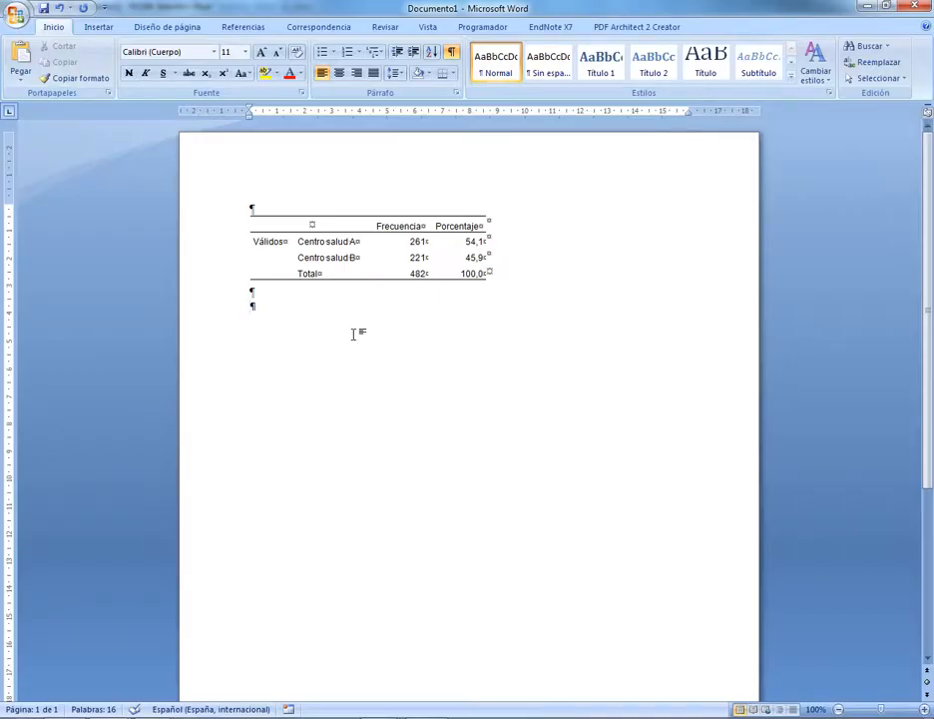
{"action": "key", "text": "ctrl+v"}
Replace all borders of the pasted custom table with only a bottom and a top border.
{"action": "left_click", "coordinate": [243, 309]}
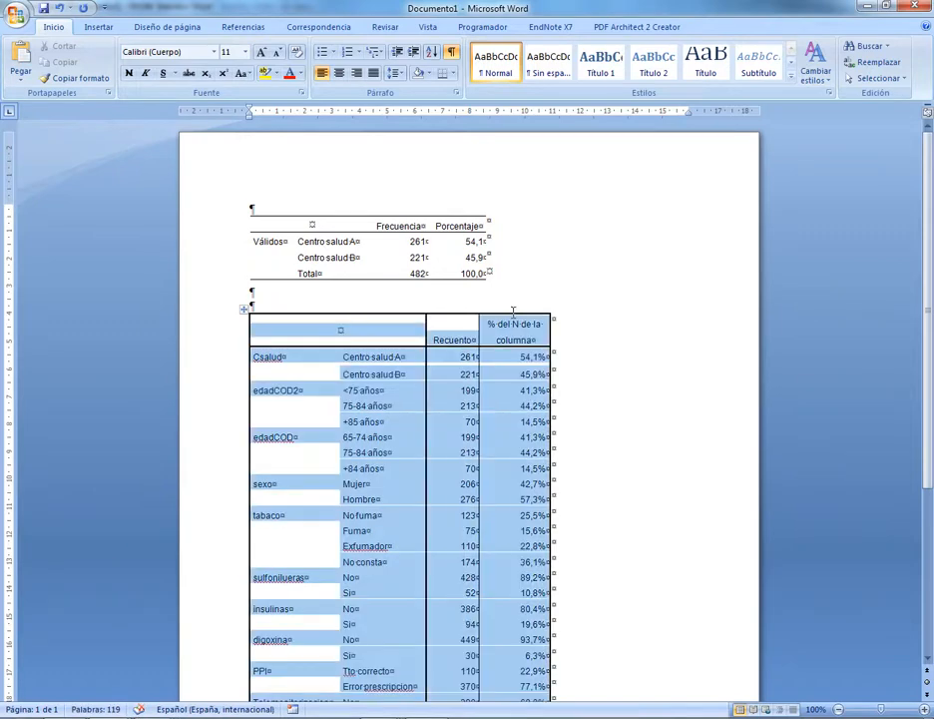
{"action": "left_click", "coordinate": [452, 75]}
{"action": "left_click", "coordinate": [465, 152]}
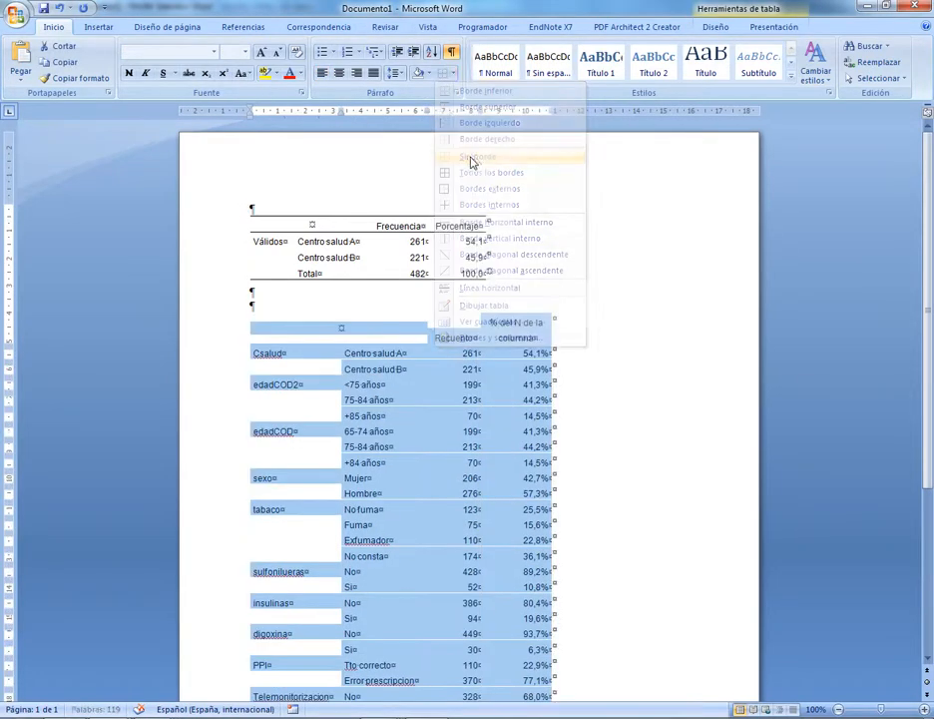
{"action": "left_click", "coordinate": [451, 75]}
{"action": "left_click", "coordinate": [465, 89]}
{"action": "left_click", "coordinate": [452, 75]}
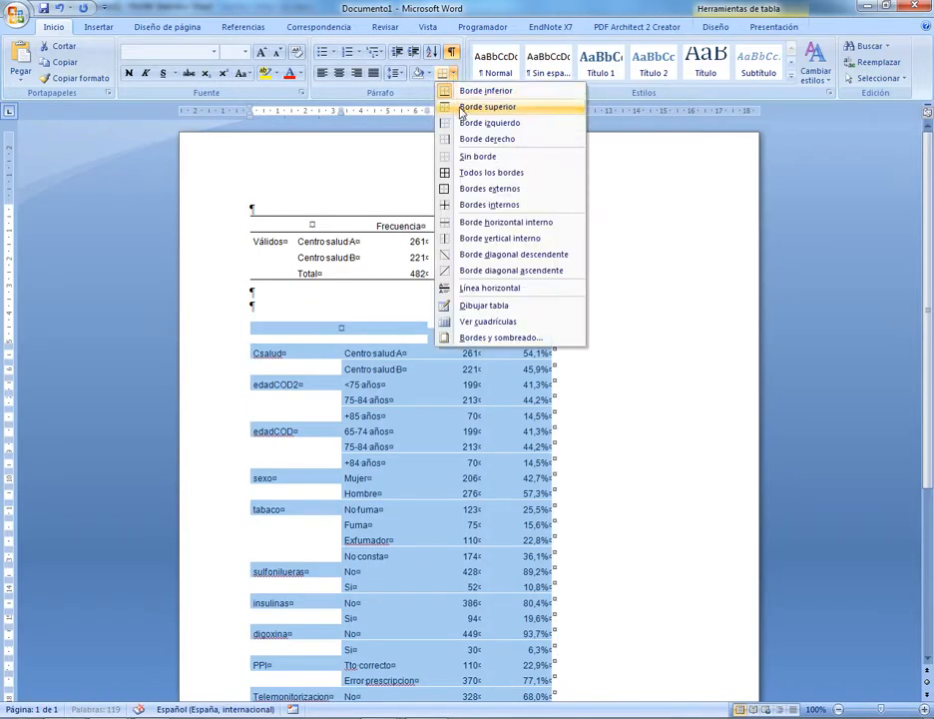
{"action": "left_click", "coordinate": [462, 107]}
Set the custom table's paragraphs to single line spacing (Sencillo) with 0 pt before and after.
{"action": "left_click", "coordinate": [456, 93]}
{"action": "left_click", "coordinate": [699, 266]}
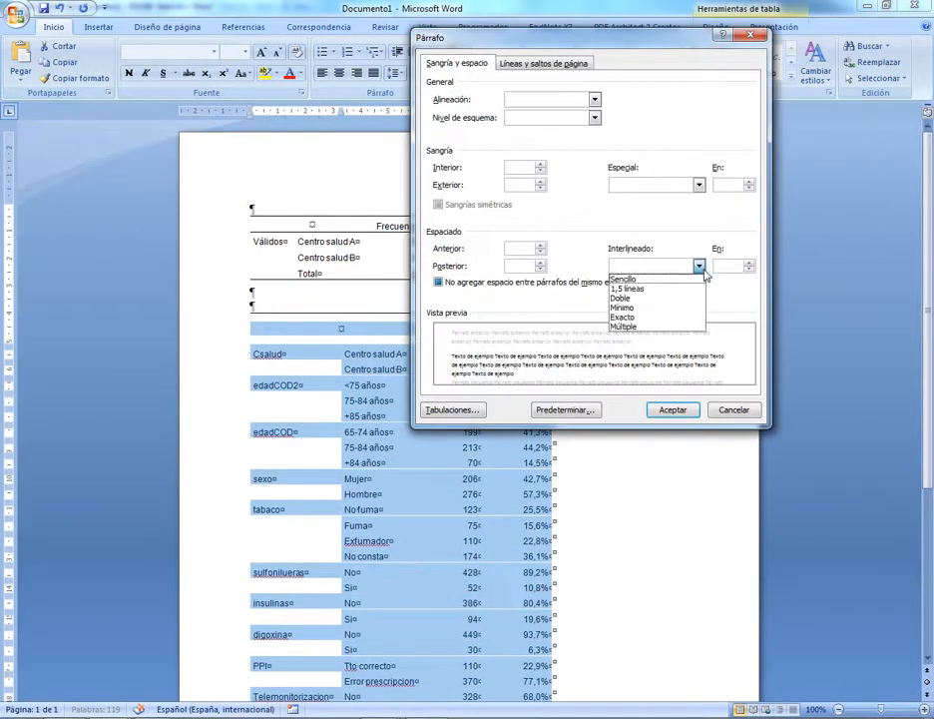
{"action": "left_click", "coordinate": [623, 279]}
{"action": "left_click", "coordinate": [540, 270]}
{"action": "left_click", "coordinate": [539, 251]}
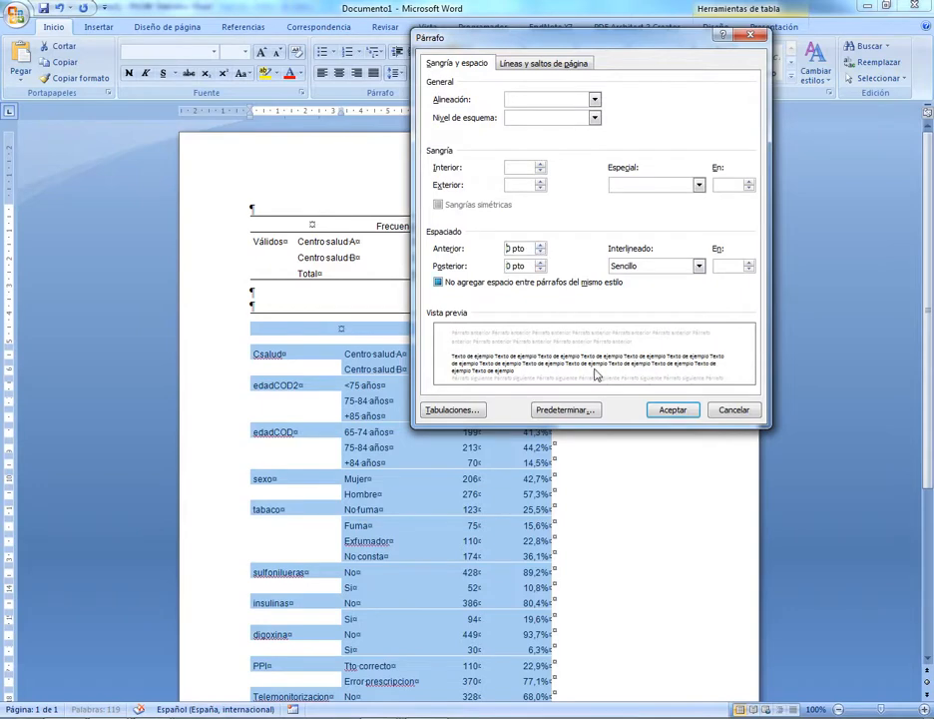
{"action": "left_click", "coordinate": [664, 411]}
{"action": "left_click", "coordinate": [296, 607]}
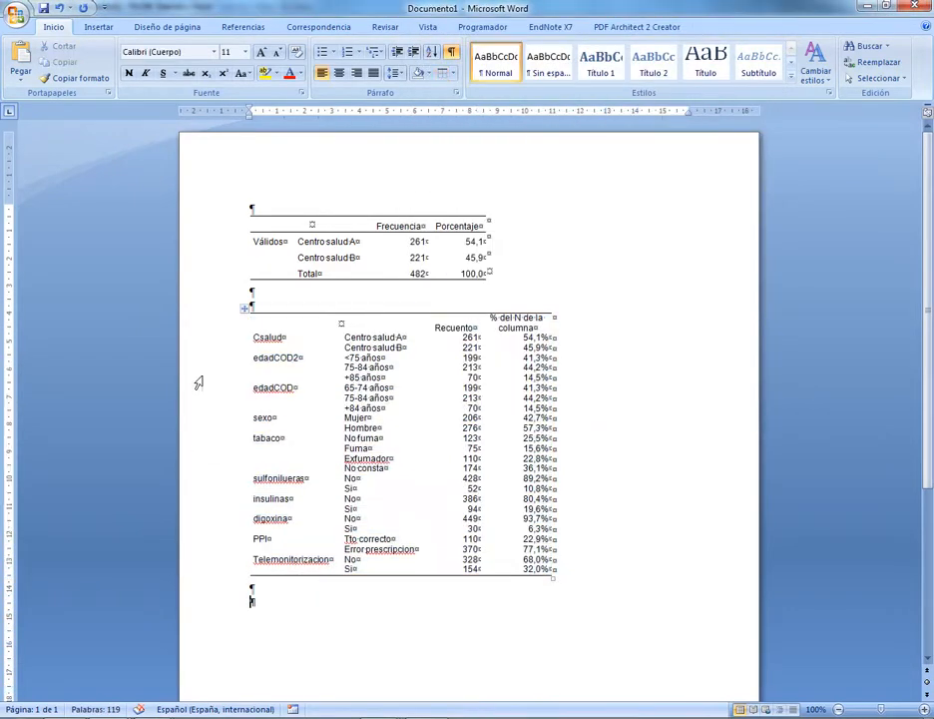
Add a bottom border to the header row of the custom table.
{"action": "left_click", "coordinate": [229, 325]}
{"action": "left_click", "coordinate": [452, 75]}
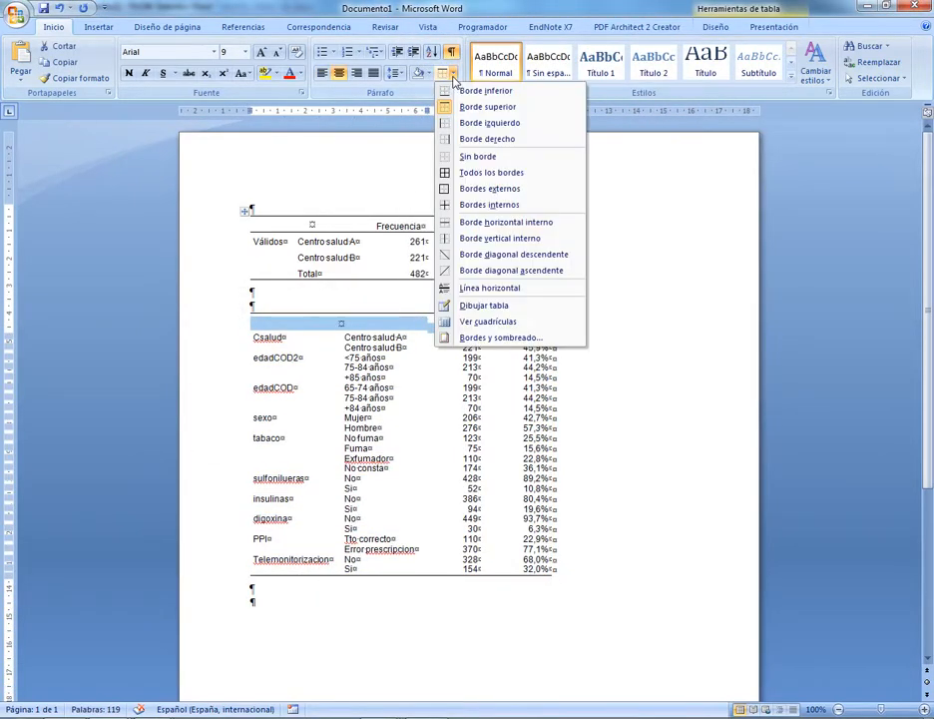
{"action": "left_click", "coordinate": [485, 91]}
{"action": "left_click", "coordinate": [456, 329]}
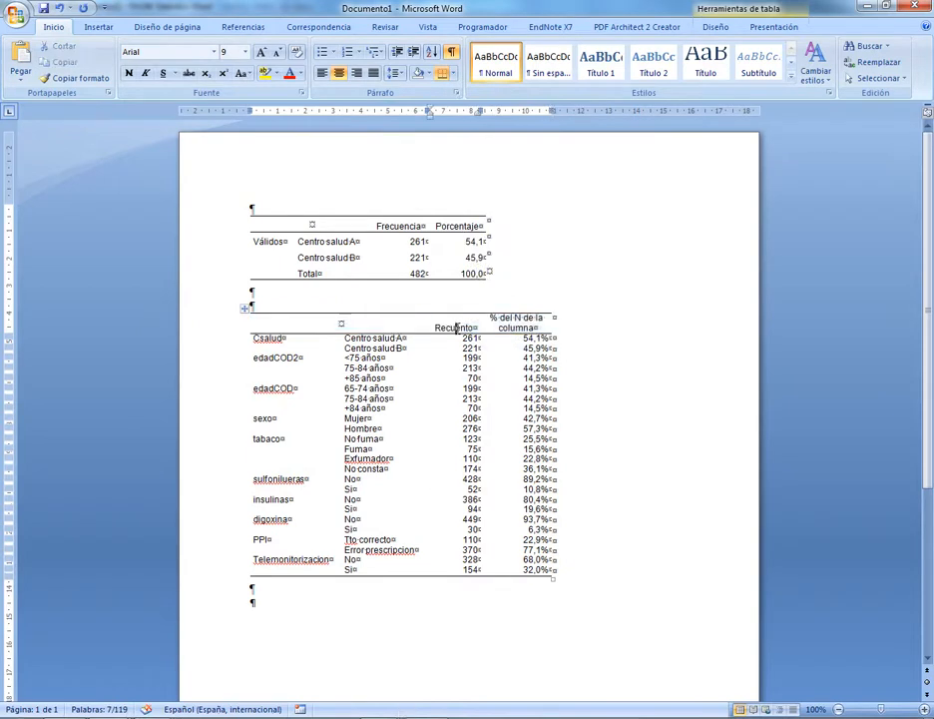
Retitle the custom table's count and percentage columns as n and %, and right-align the header row.
{"action": "left_click_drag", "start_coordinate": [457, 327], "coordinate": [502, 334]}
{"action": "key", "text": "Delete"}
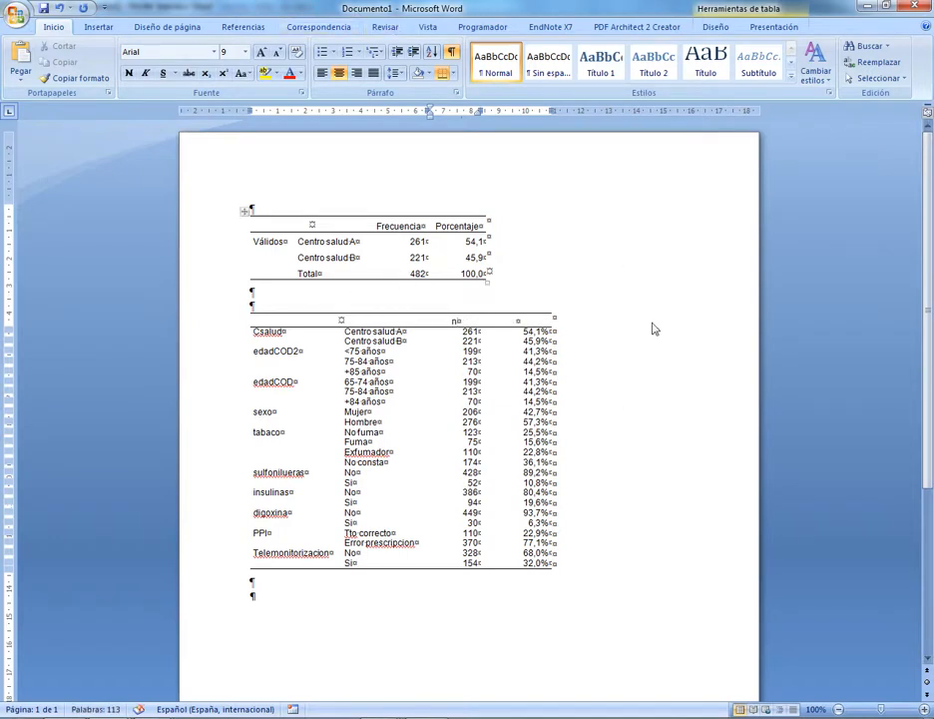
{"action": "left_click", "coordinate": [540, 319]}
{"action": "type", "text": "%"}
{"action": "left_click", "coordinate": [228, 320]}
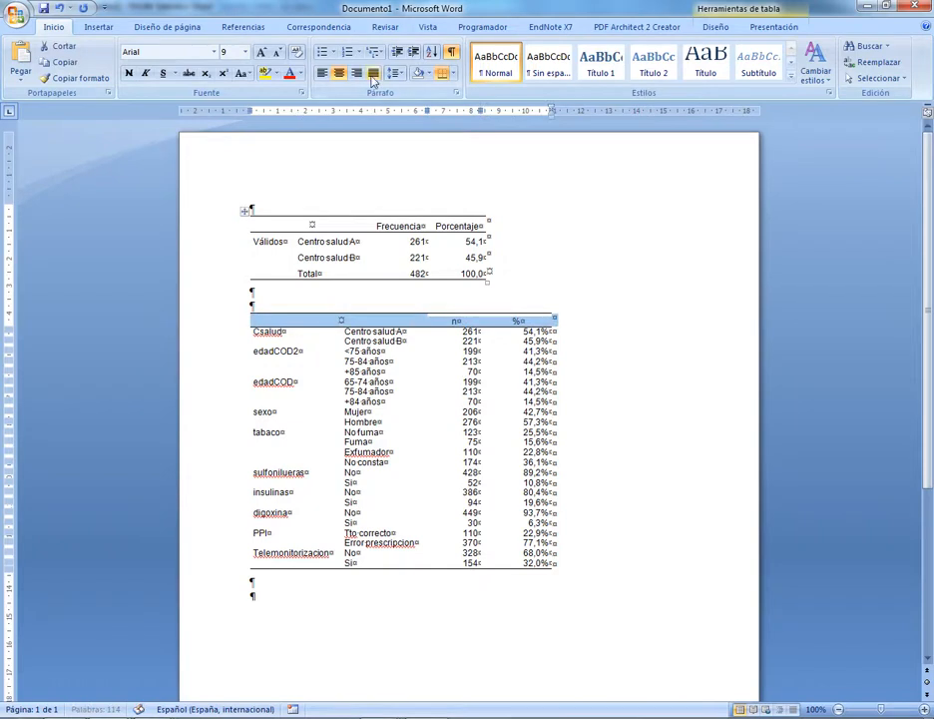
{"action": "left_click", "coordinate": [356, 73]}
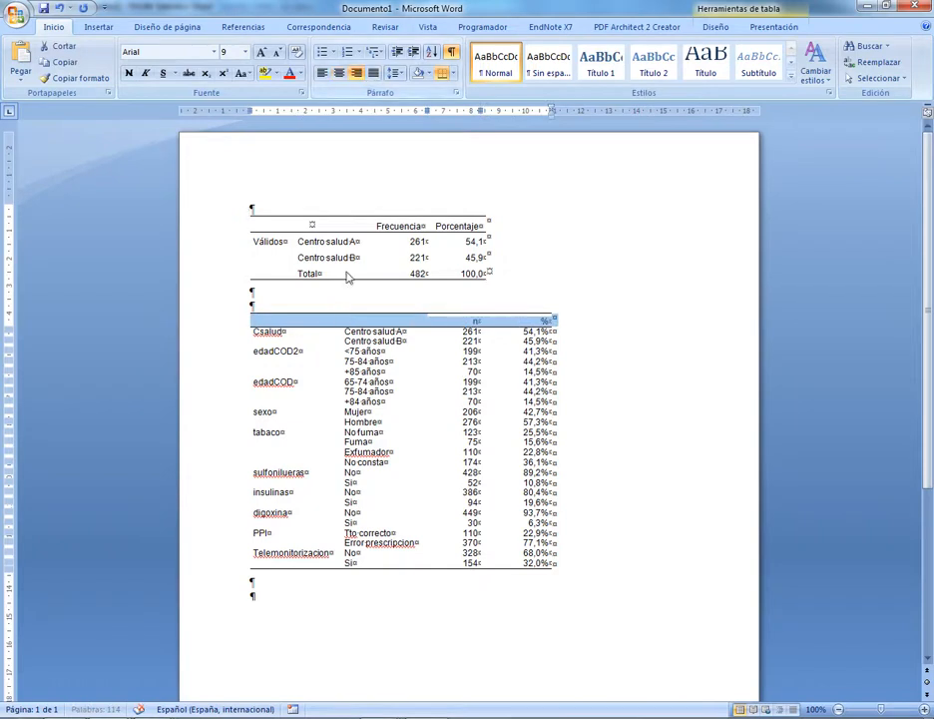
Add a top border to the first row of each variable from edadCOD2 through Telemonitorizacion in the custom table.
{"action": "left_click", "coordinate": [230, 351]}
{"action": "left_click", "coordinate": [229, 381], "text": "ctrl"}
{"action": "left_click", "coordinate": [229, 411], "text": "ctrl"}
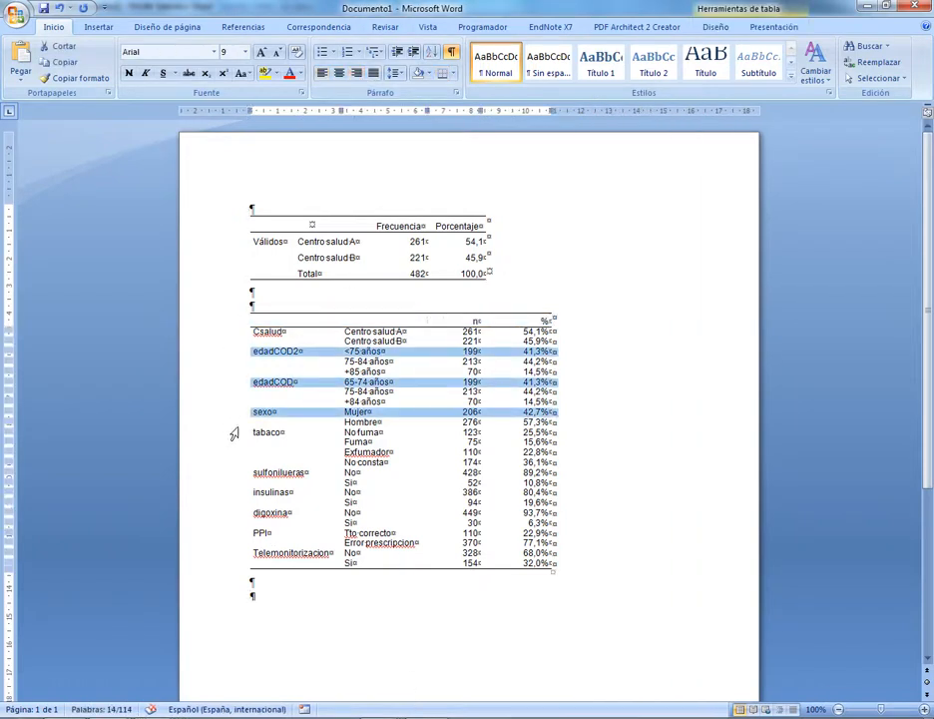
{"action": "left_click", "coordinate": [228, 432], "text": "ctrl"}
{"action": "left_click", "coordinate": [229, 472], "text": "ctrl"}
{"action": "left_click", "coordinate": [228, 492], "text": "ctrl"}
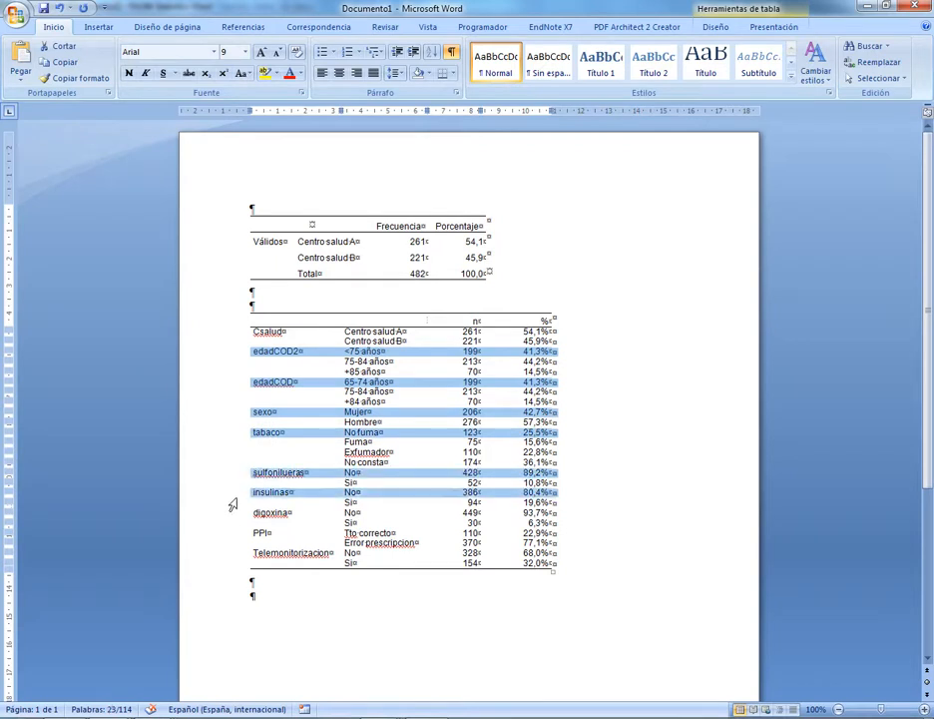
{"action": "left_click", "coordinate": [228, 512], "text": "ctrl"}
{"action": "left_click", "coordinate": [236, 534], "text": "ctrl"}
{"action": "left_click", "coordinate": [237, 554], "text": "ctrl"}
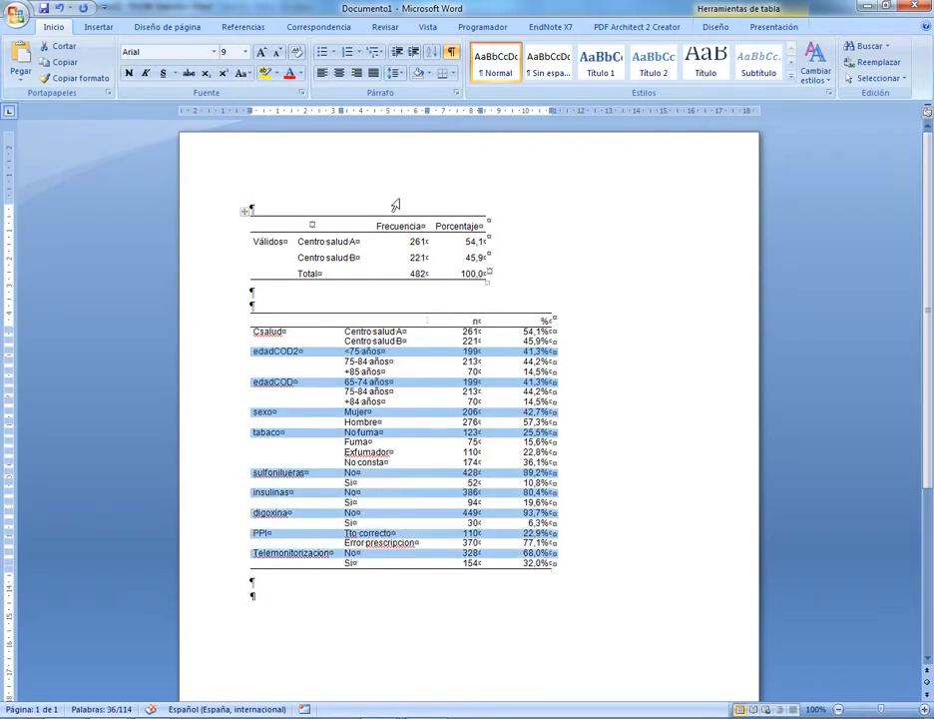
{"action": "left_click", "coordinate": [453, 73]}
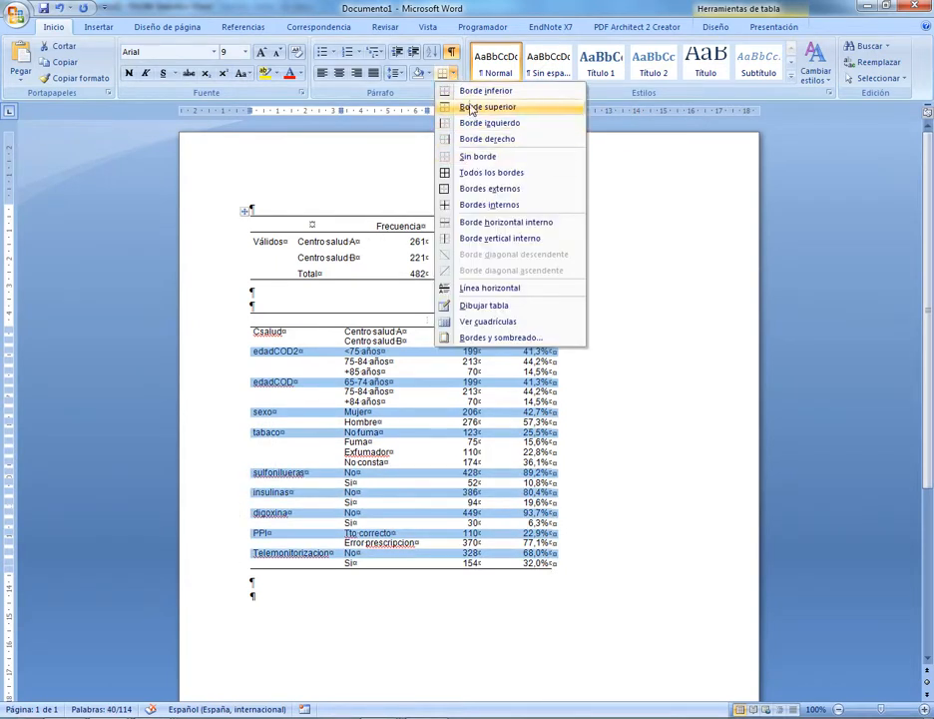
{"action": "left_click", "coordinate": [469, 107]}
{"action": "left_click", "coordinate": [392, 610]}
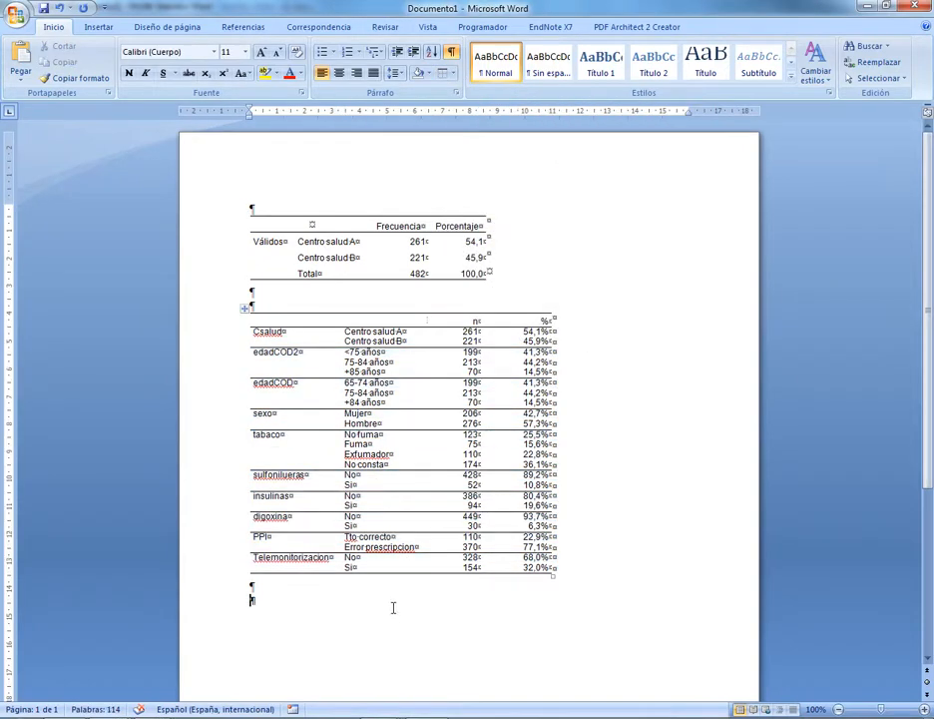
Shorten the edadCOD2 and edadCOD row labels in the custom table to edad.
{"action": "left_click", "coordinate": [299, 351]}
{"action": "key", "text": "BackSpace"}
{"action": "key", "text": "BackSpace"}
{"action": "key", "text": "BackSpace"}
{"action": "key", "text": "BackSpace"}
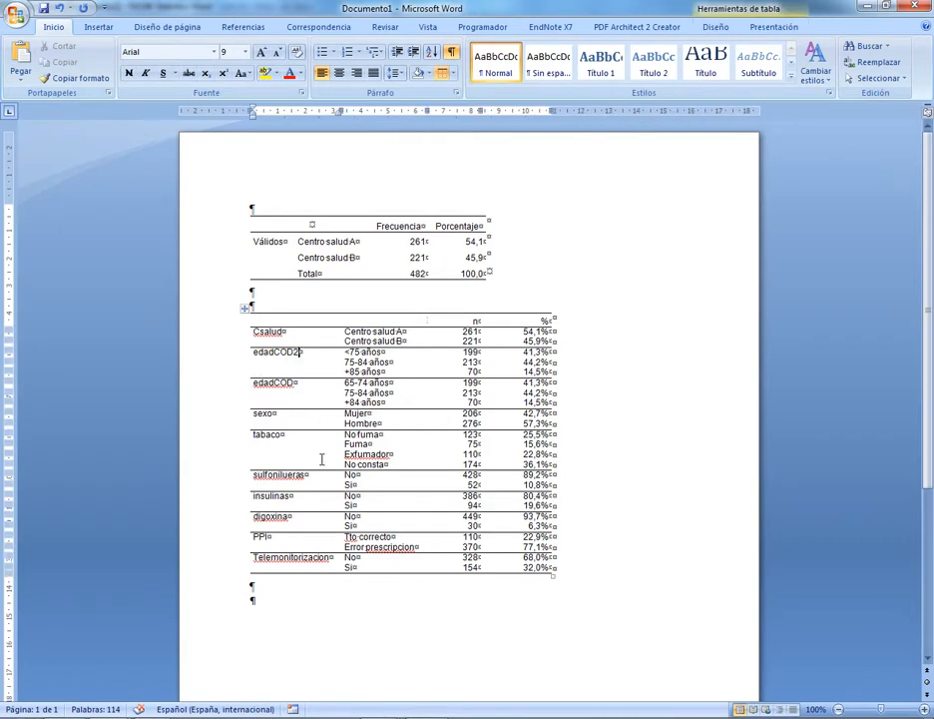
{"action": "left_click", "coordinate": [298, 385]}
{"action": "key", "text": "BackSpace"}
{"action": "key", "text": "BackSpace"}
{"action": "key", "text": "BackSpace"}
Delete the three rows of the first edad group, from <75 años to +85 años, from the custom table.
{"action": "left_click_drag", "start_coordinate": [245, 353], "coordinate": [257, 373]}
{"action": "right_click", "coordinate": [380, 373]}
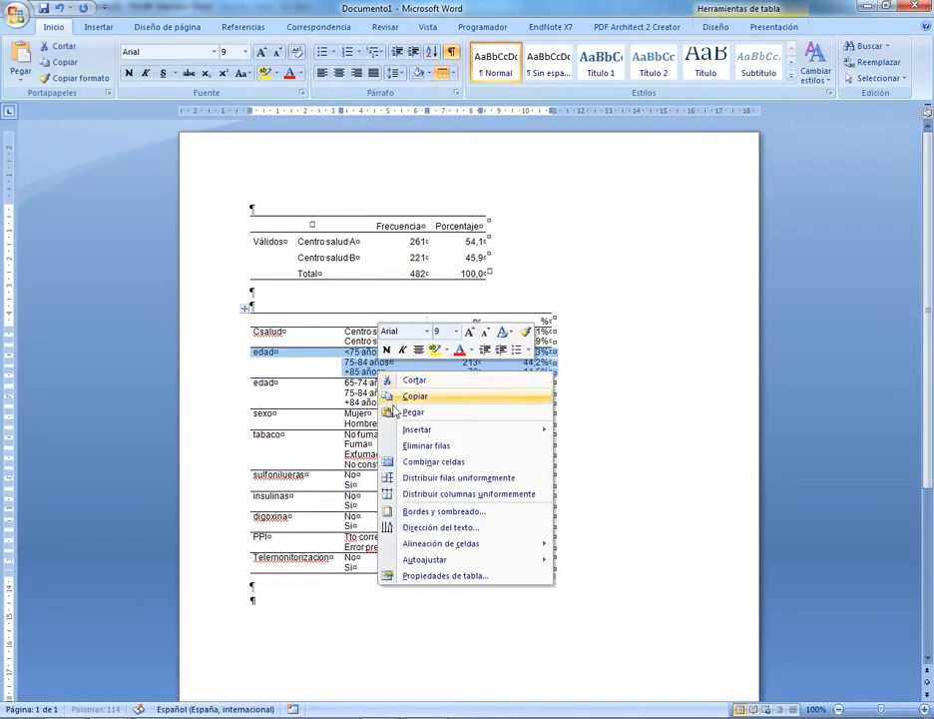
{"action": "left_click", "coordinate": [427, 445]}
{"action": "left_click", "coordinate": [349, 600]}
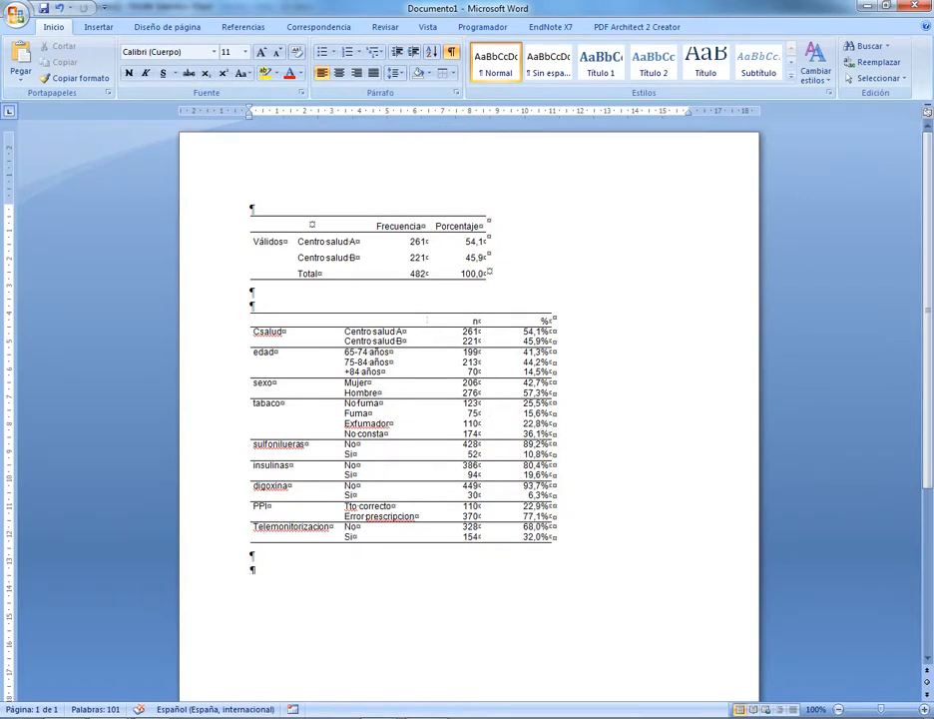
Switch to the PASW Statistics output and start defining a simple bar chart with summaries for groups of cases.
{"action": "mouse_move", "coordinate": [382, 718]}
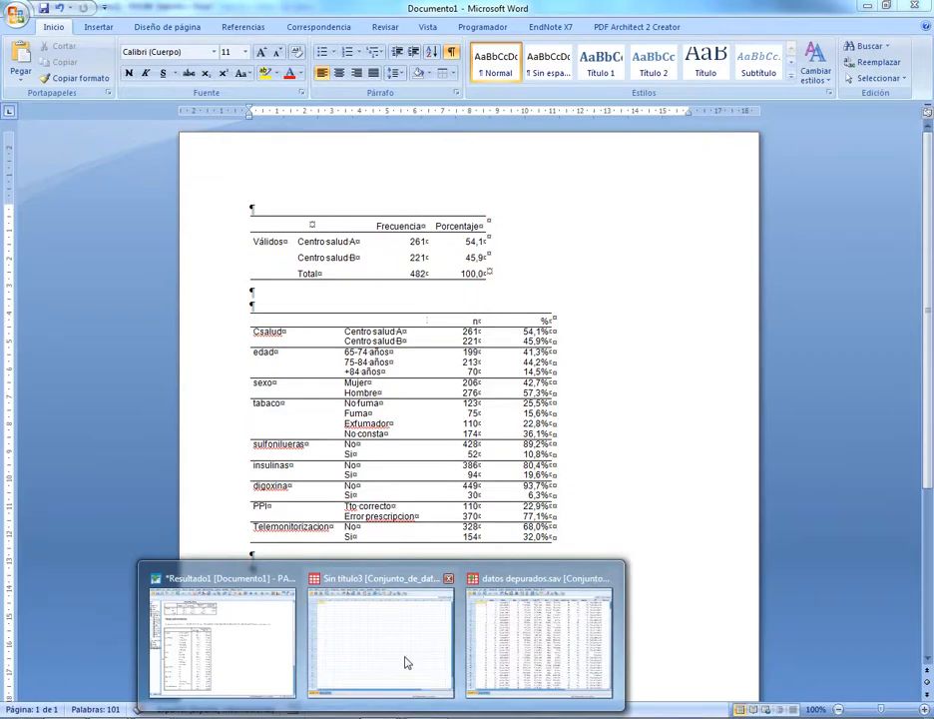
{"action": "left_click", "coordinate": [278, 695]}
{"action": "left_click", "coordinate": [560, 445]}
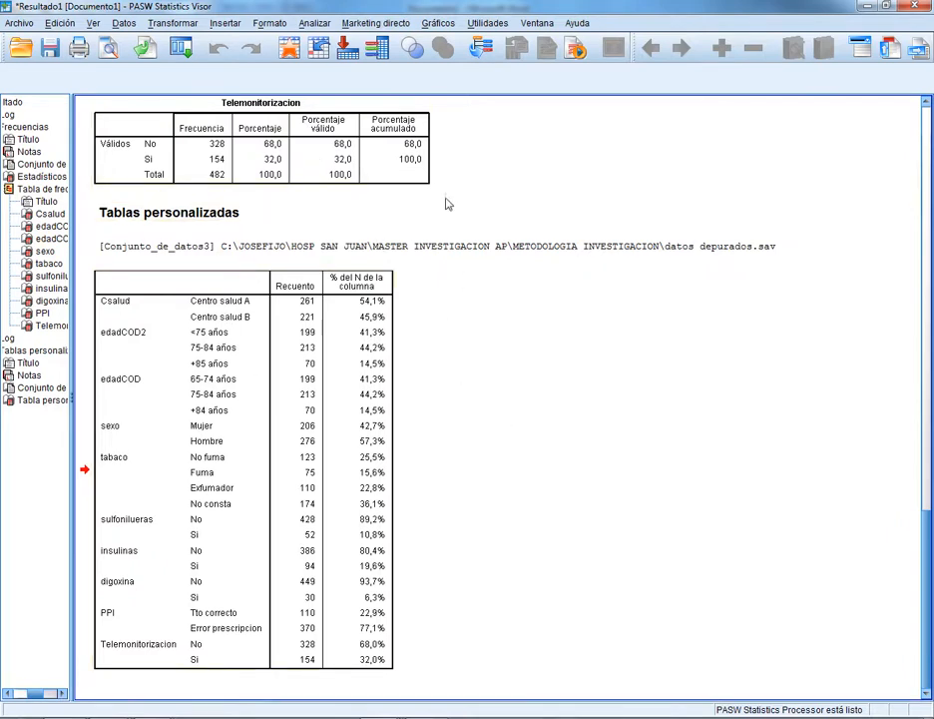
{"action": "left_click", "coordinate": [431, 24]}
{"action": "mouse_move", "coordinate": [538, 79]}
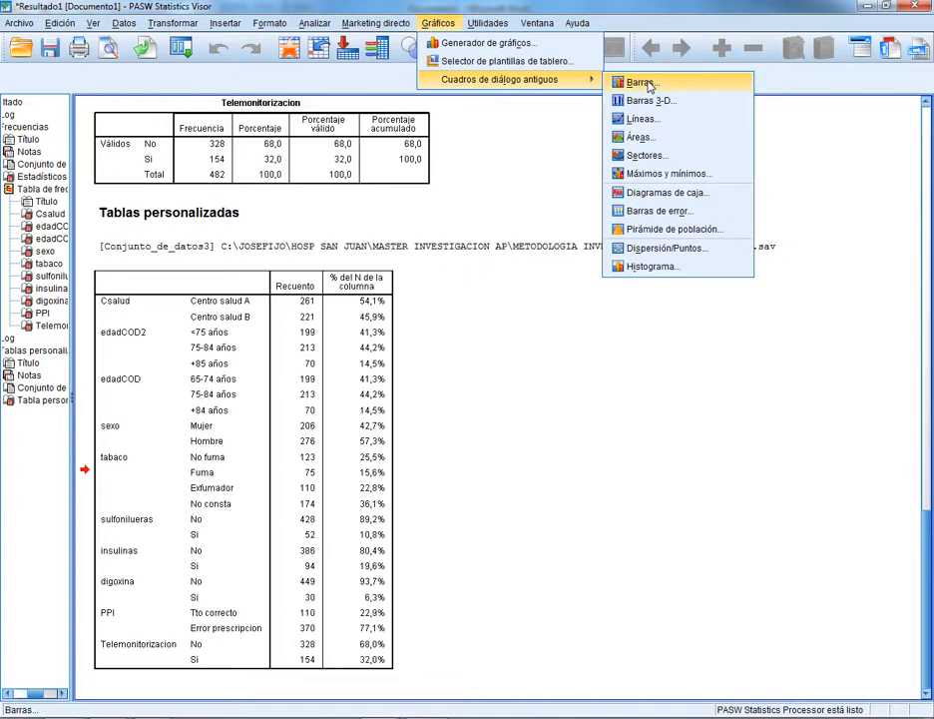
{"action": "left_click", "coordinate": [644, 83]}
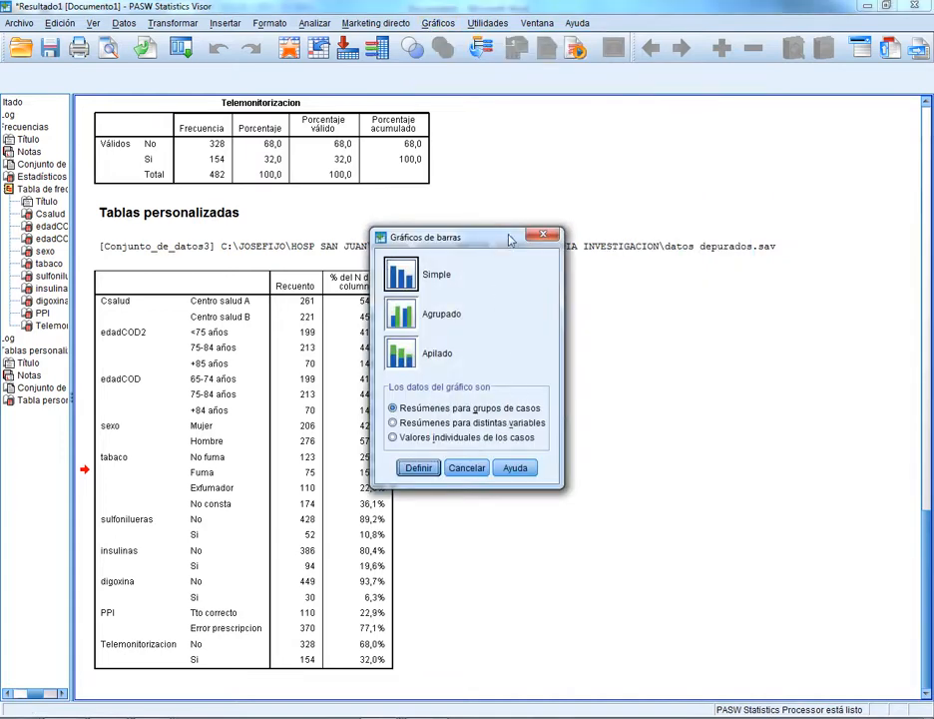
{"action": "left_click_drag", "start_coordinate": [510, 240], "coordinate": [630, 191]}
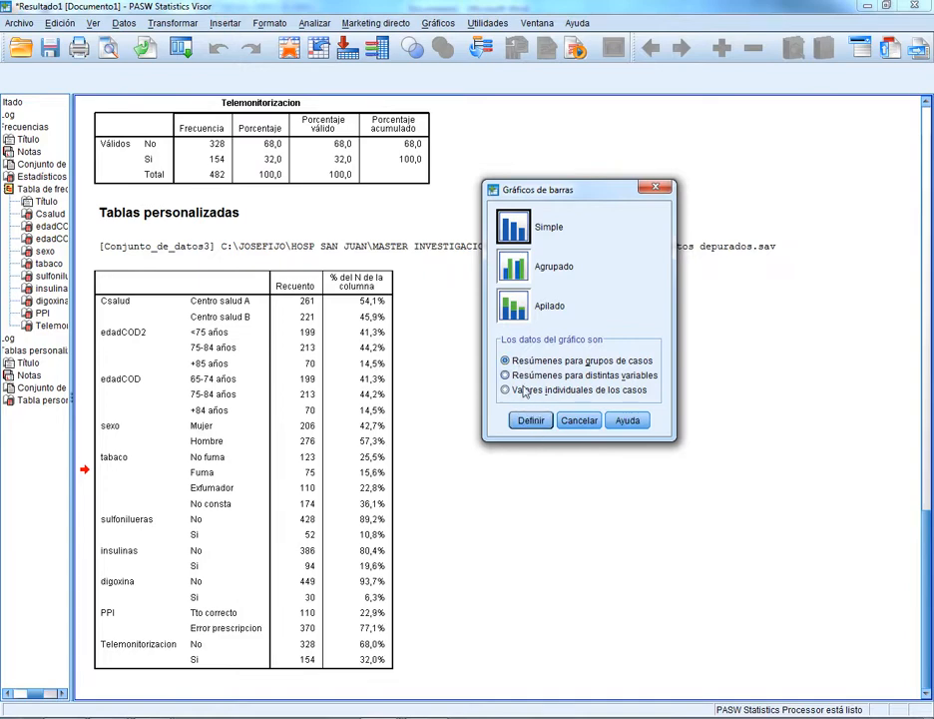
{"action": "left_click", "coordinate": [531, 420]}
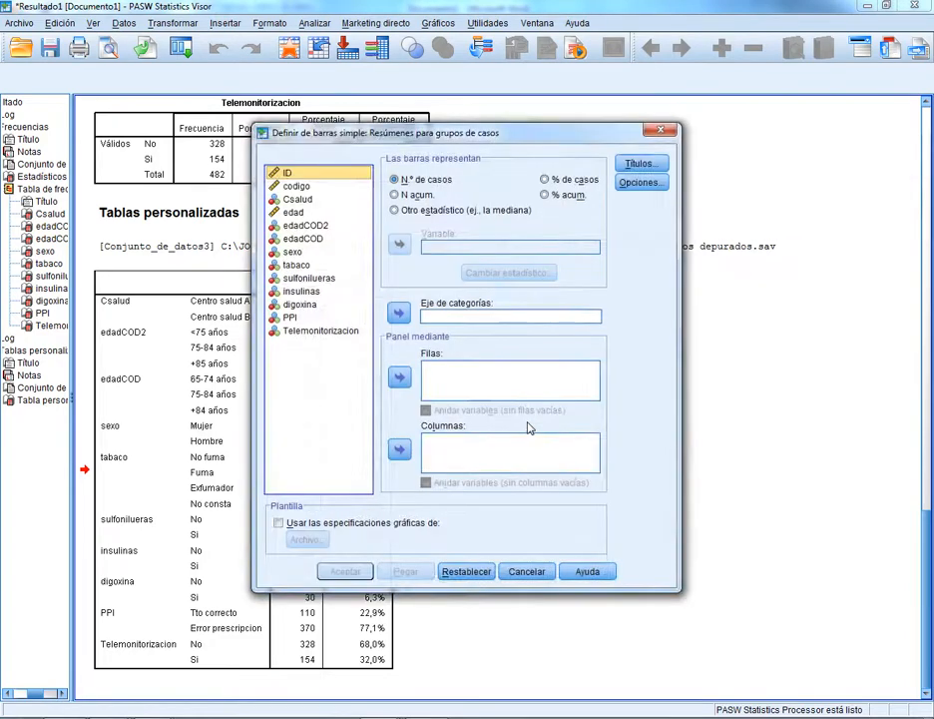
Create the bar chart with bars representing % de casos and Csalud as the category axis.
{"action": "left_click", "coordinate": [561, 183]}
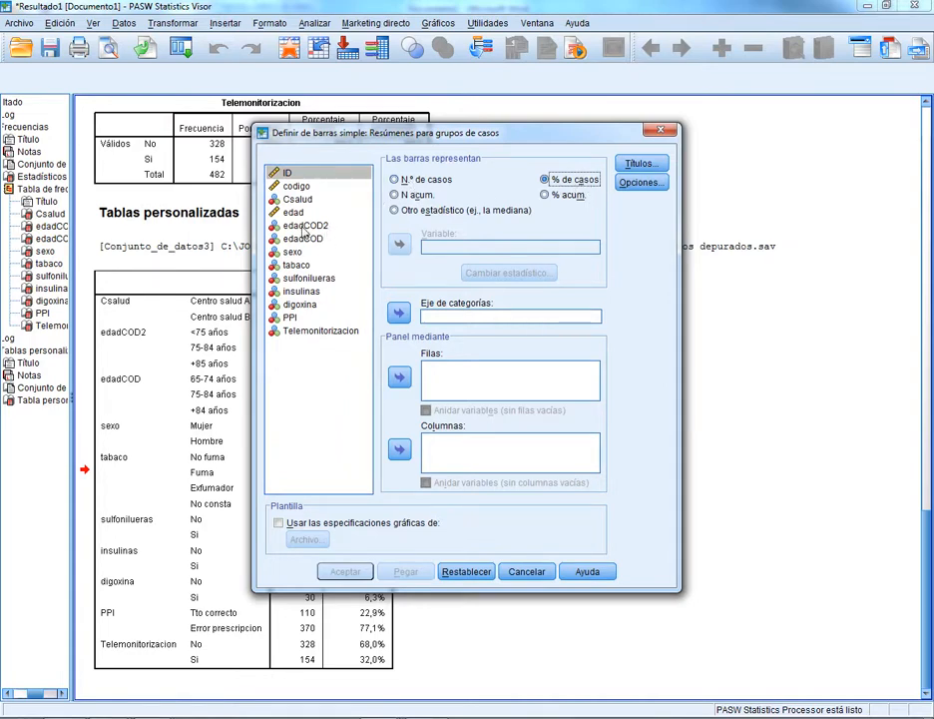
{"action": "left_click", "coordinate": [303, 200]}
{"action": "left_click", "coordinate": [398, 314]}
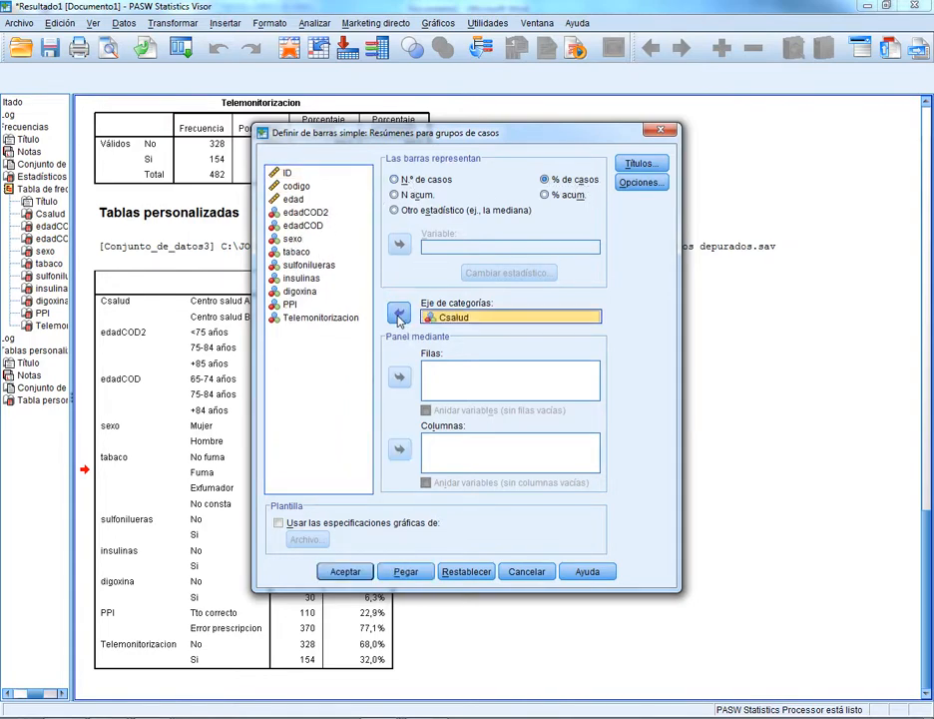
{"action": "left_click", "coordinate": [350, 573]}
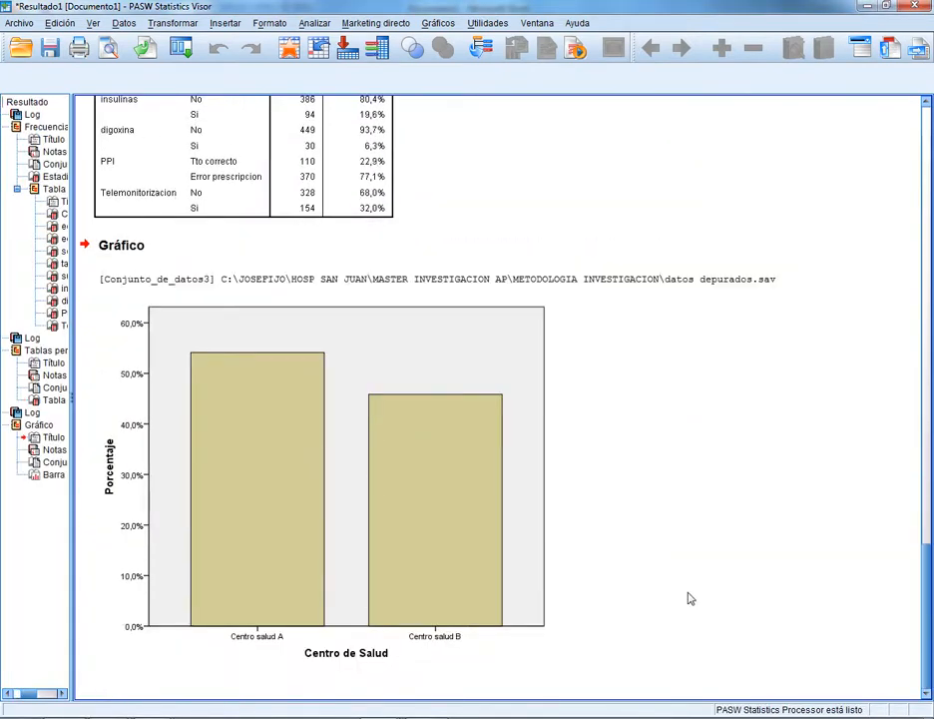
Open the Centro de Salud bar chart in the chart editor and enlarge the editor window.
{"action": "left_click", "coordinate": [337, 659]}
{"action": "scroll", "coordinate": [679, 444], "scroll_direction": "up", "scroll_amount": 7}
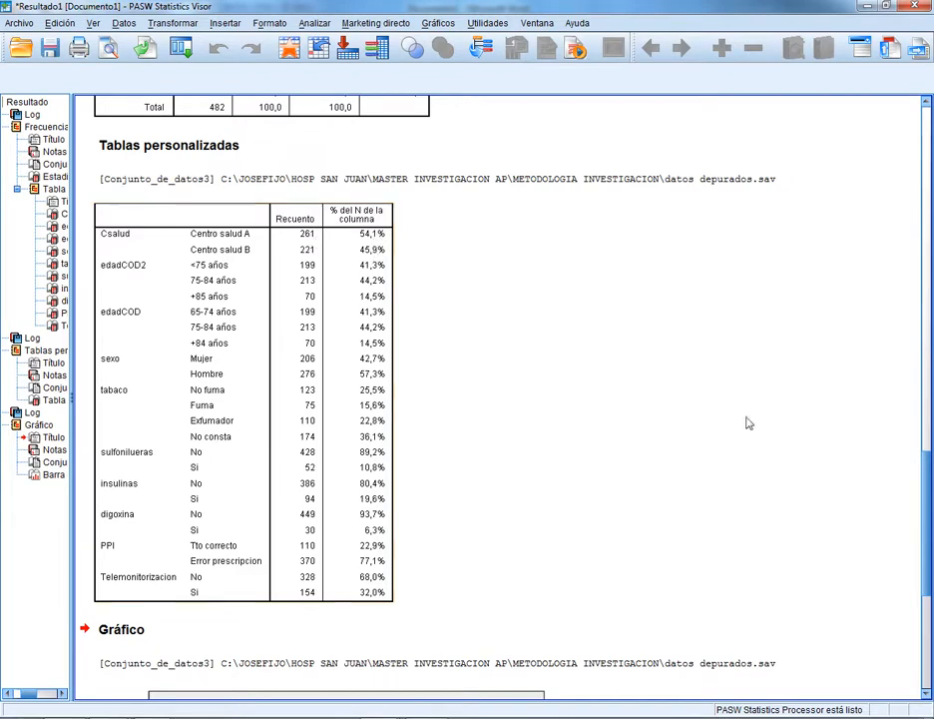
{"action": "scroll", "coordinate": [678, 419], "scroll_direction": "down", "scroll_amount": 5}
{"action": "left_click", "coordinate": [349, 466]}
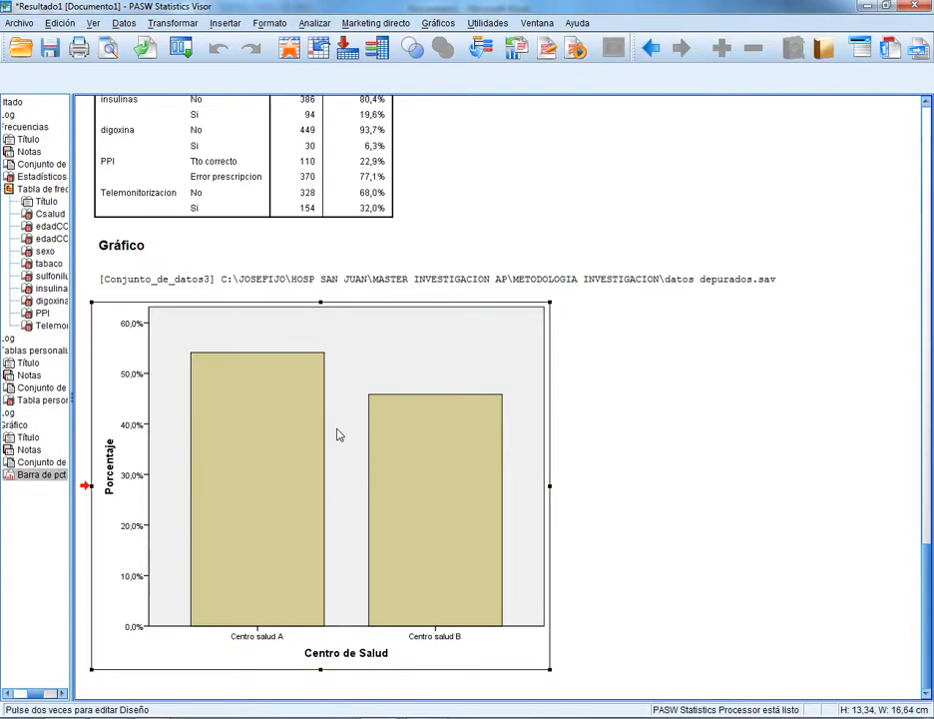
{"action": "double_click", "coordinate": [337, 434]}
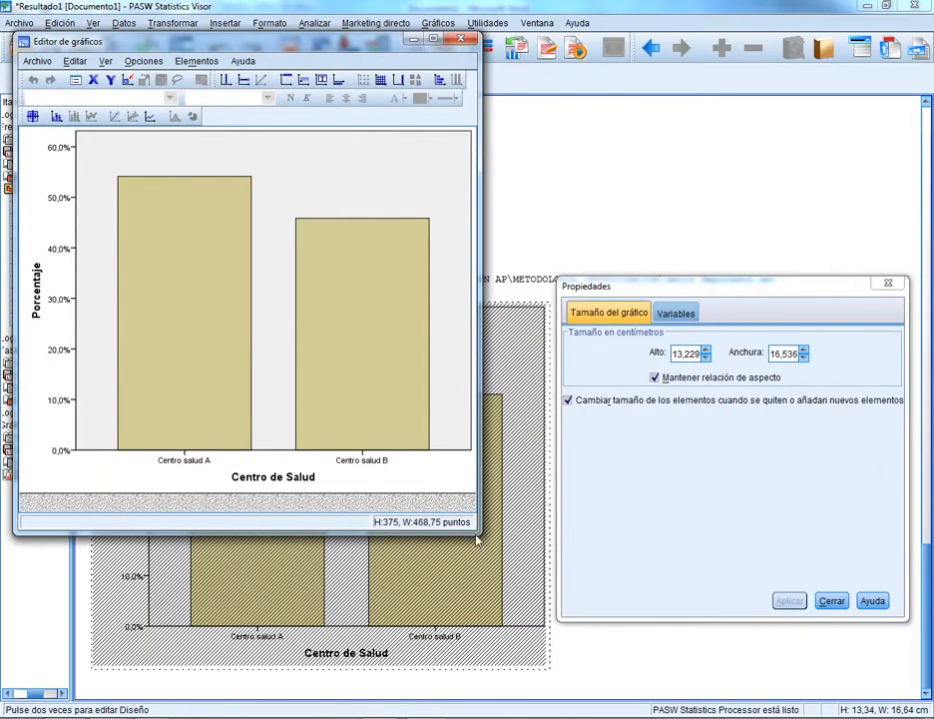
{"action": "left_click_drag", "start_coordinate": [477, 540], "coordinate": [864, 702]}
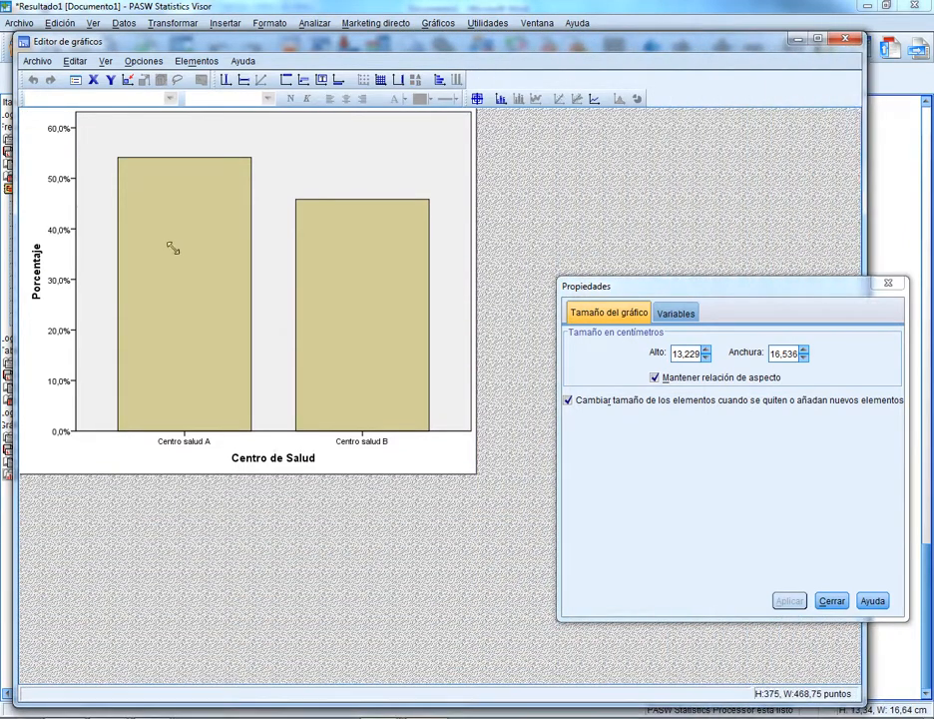
Make the fill of the chart's plot area transparent.
{"action": "left_click", "coordinate": [337, 157]}
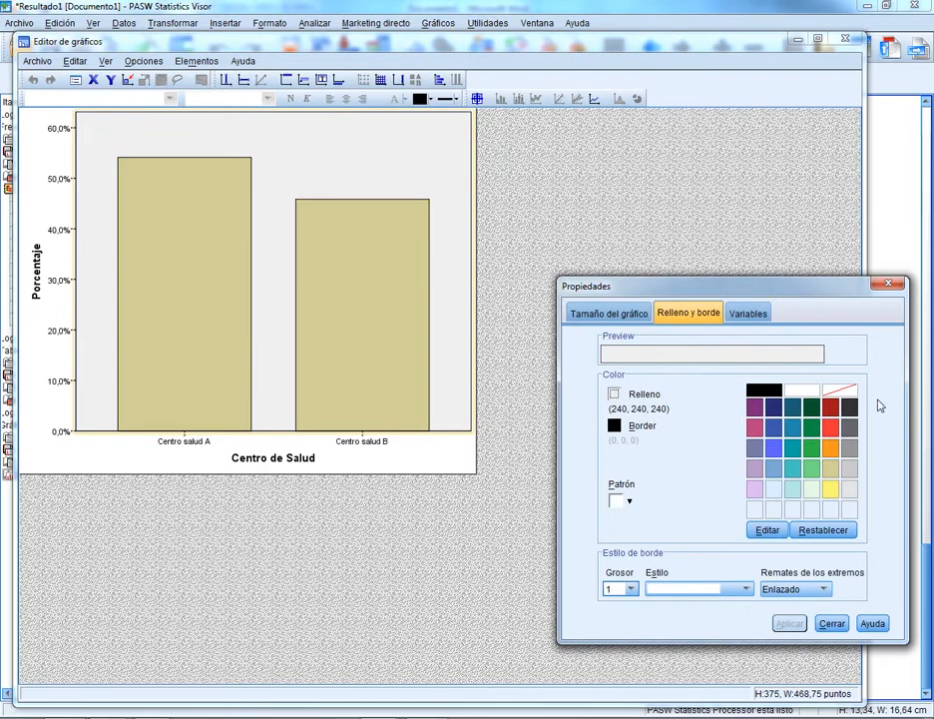
{"action": "left_click", "coordinate": [839, 390]}
{"action": "left_click", "coordinate": [788, 622]}
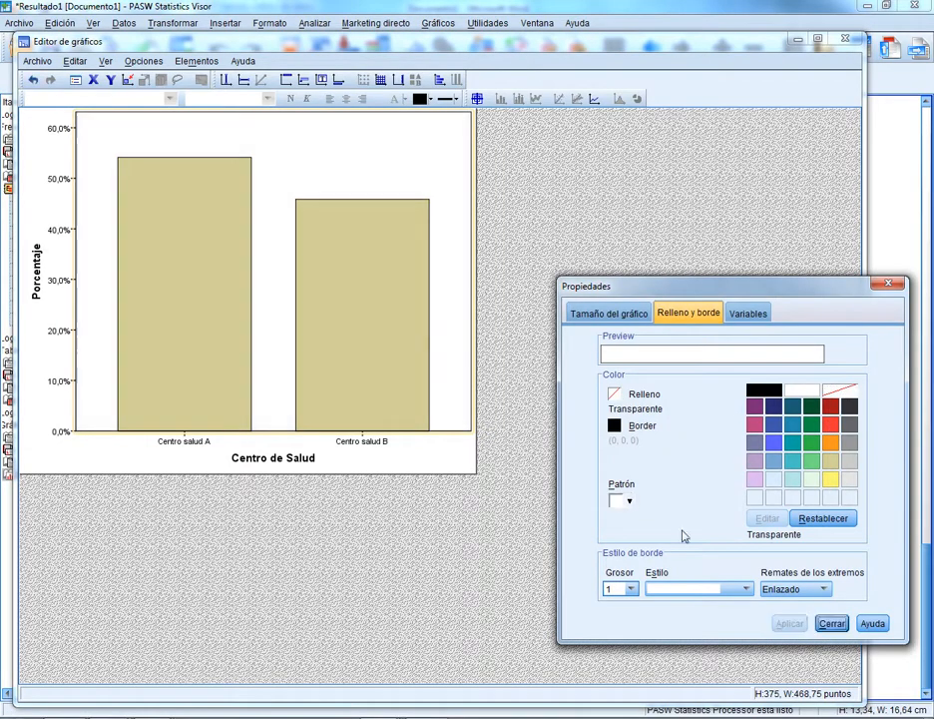
Show percentage data labels on the bars and place them at the inside top of each bar.
{"action": "left_click", "coordinate": [220, 272]}
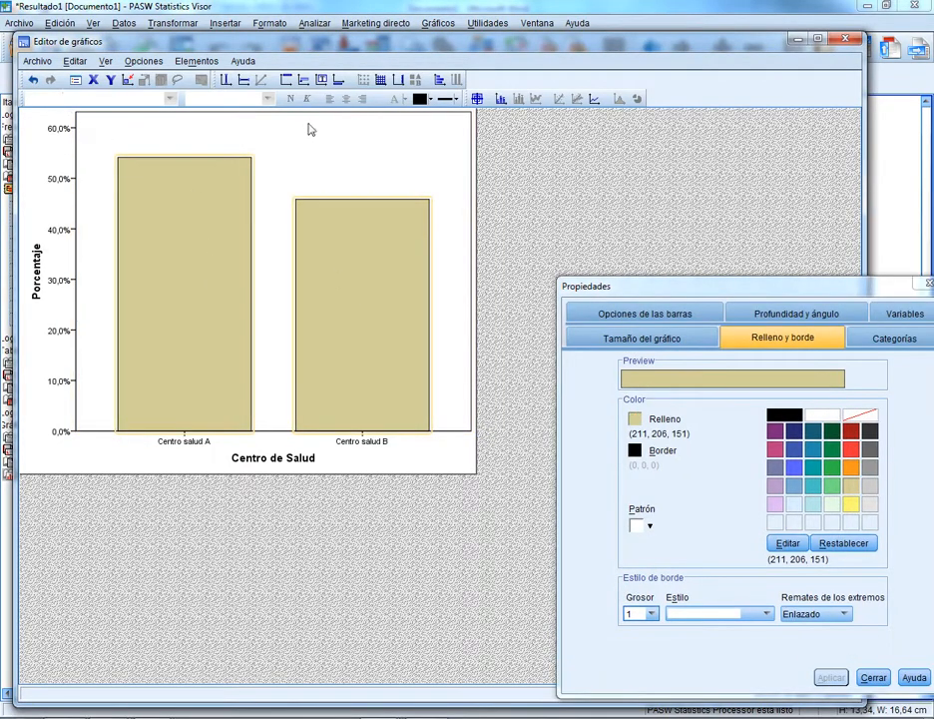
{"action": "left_click", "coordinate": [499, 99]}
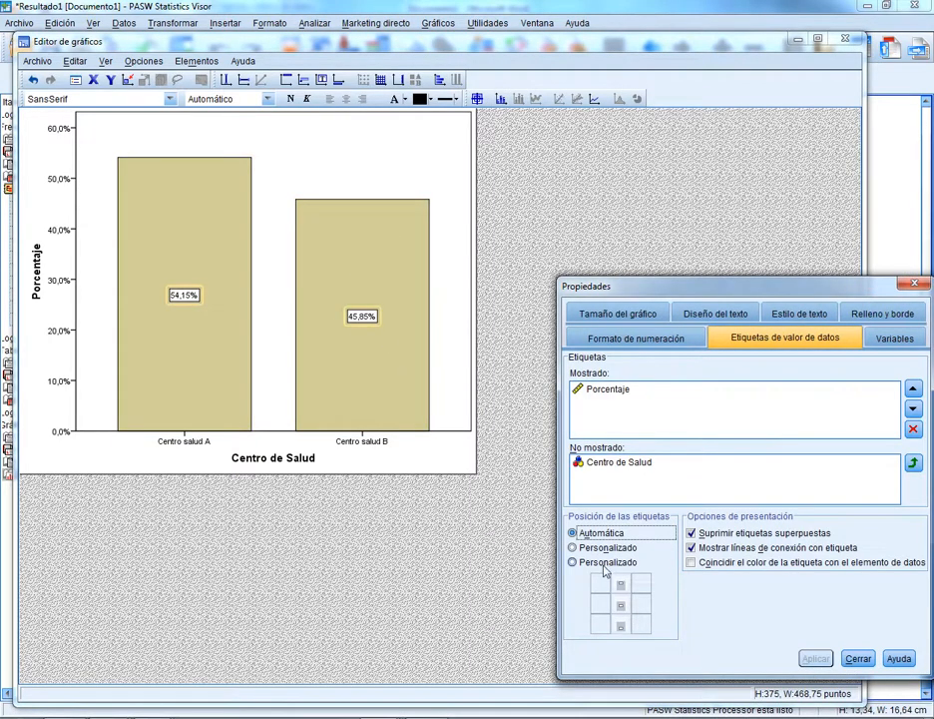
{"action": "left_click", "coordinate": [620, 585]}
{"action": "left_click", "coordinate": [814, 657]}
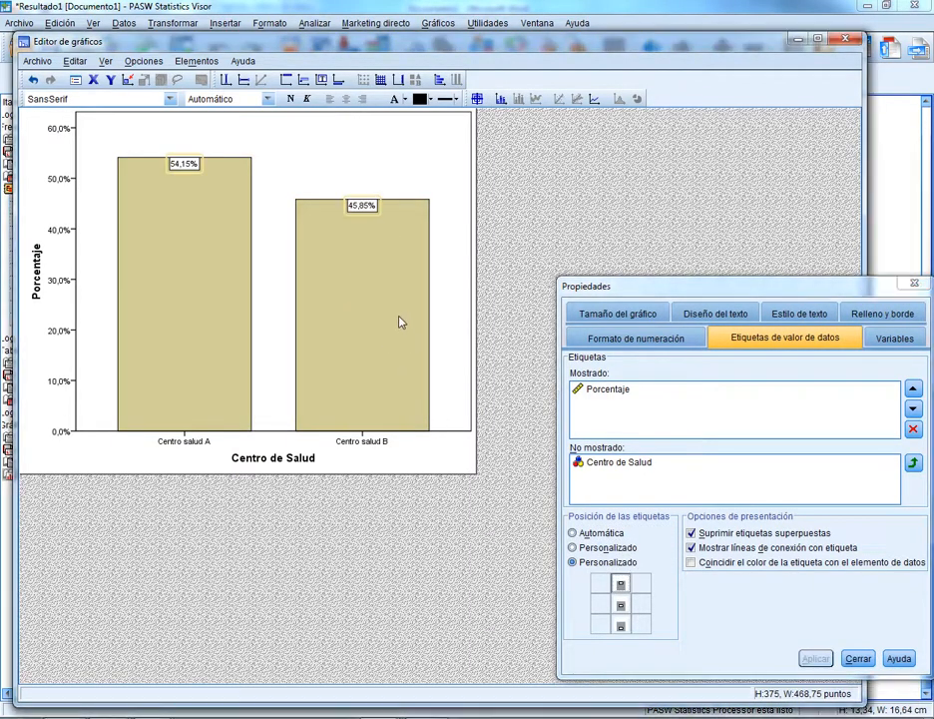
Fill both bars with light blue (122, 170, 213).
{"action": "left_click", "coordinate": [403, 325]}
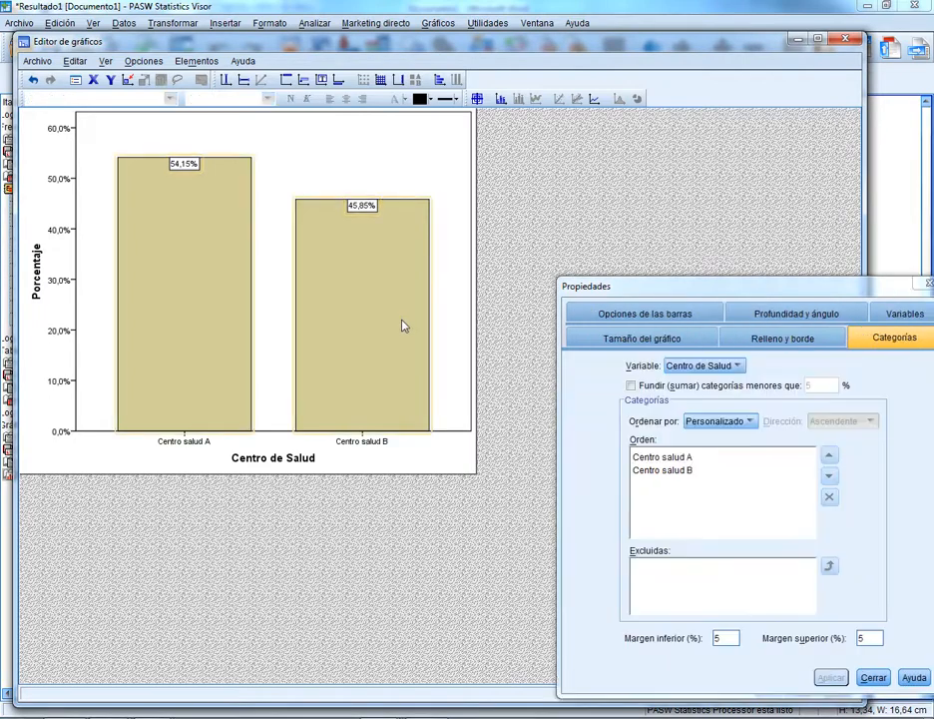
{"action": "left_click", "coordinate": [784, 339]}
{"action": "left_click_drag", "start_coordinate": [744, 283], "coordinate": [644, 202]}
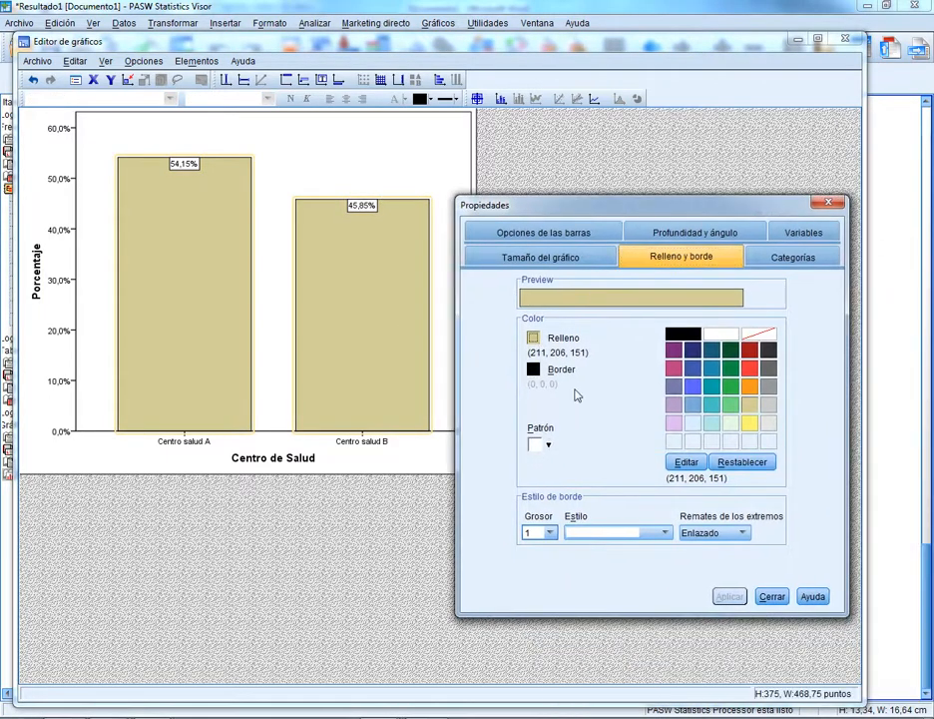
{"action": "left_click", "coordinate": [694, 405]}
{"action": "left_click", "coordinate": [719, 597]}
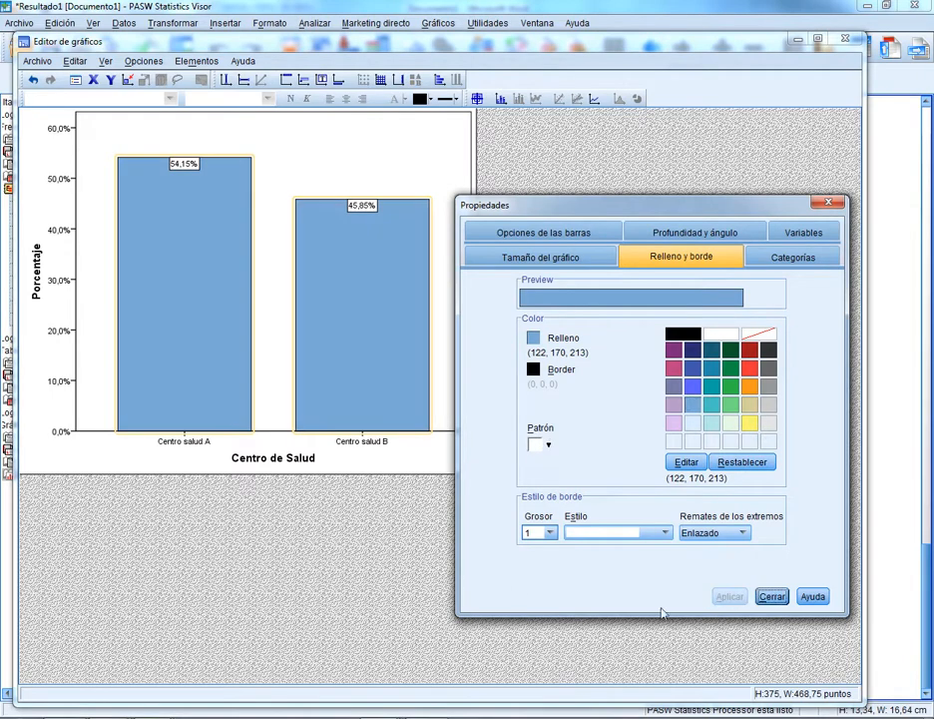
Set the preferred text size of the percentage axis labels to 12.
{"action": "left_click", "coordinate": [62, 437]}
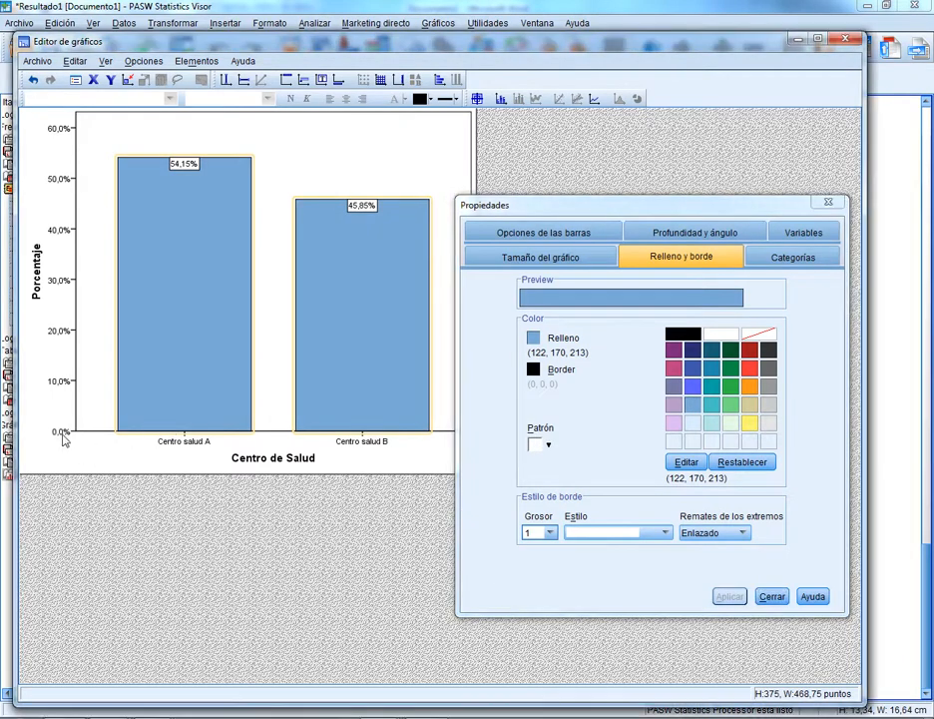
{"action": "left_click", "coordinate": [627, 398]}
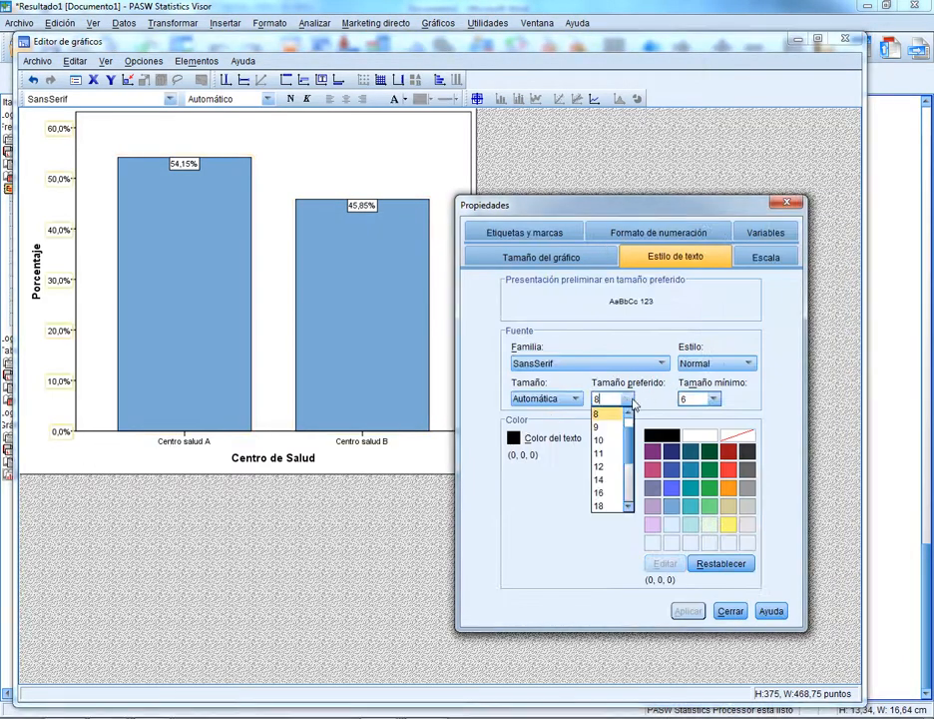
{"action": "left_click", "coordinate": [605, 463]}
{"action": "left_click", "coordinate": [676, 610]}
Set the preferred text size of the health-centre category labels on the horizontal axis to 12.
{"action": "left_click", "coordinate": [389, 442]}
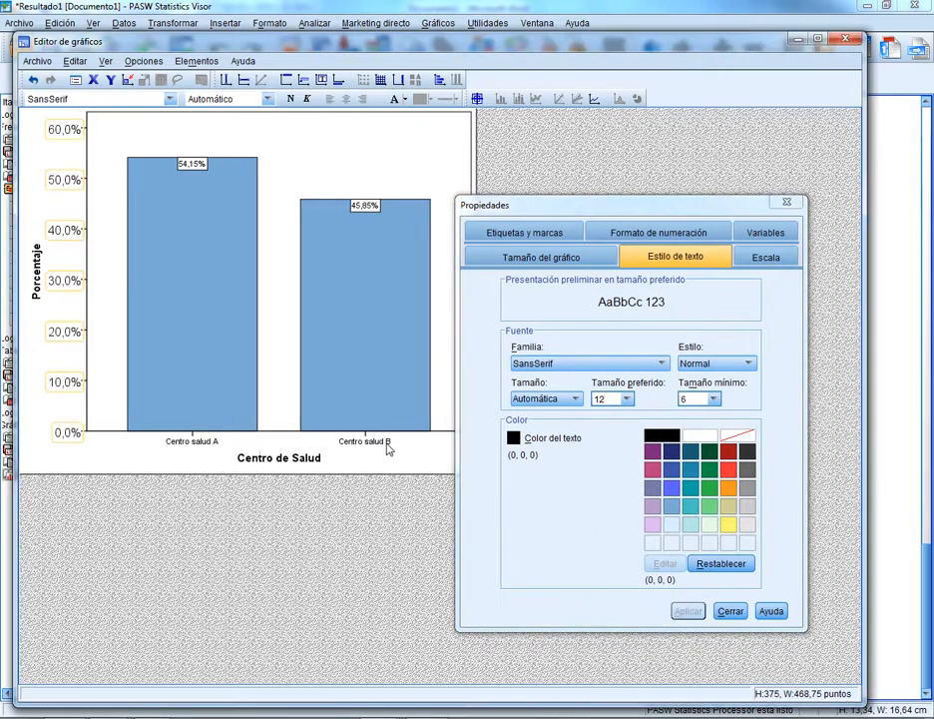
{"action": "left_click", "coordinate": [626, 399]}
{"action": "left_click", "coordinate": [604, 466]}
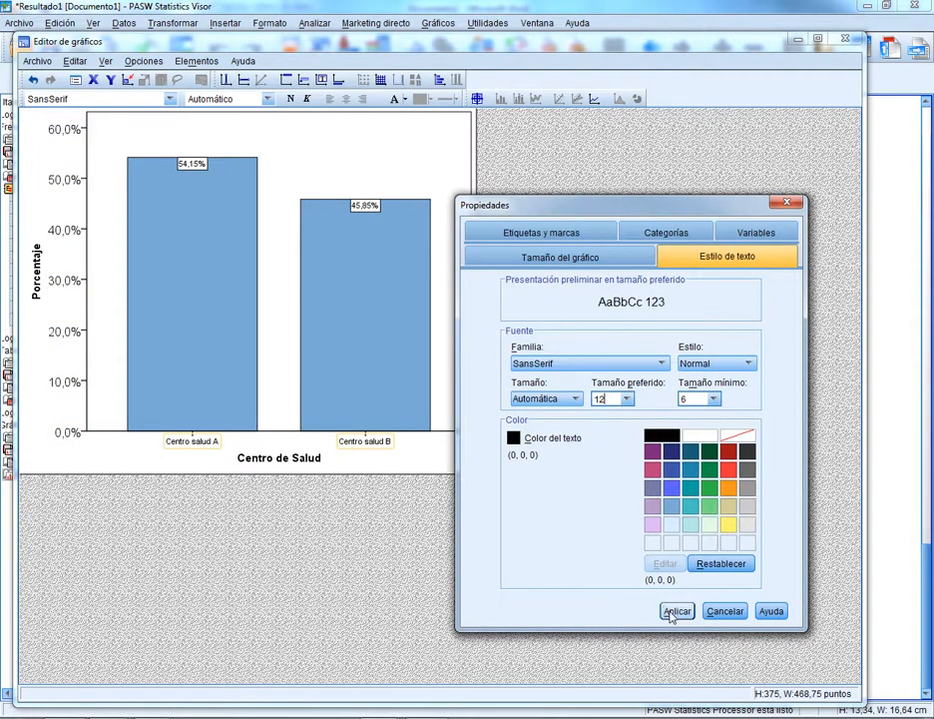
{"action": "key", "text": "Return"}
Set the maximum of the percentage axis scale to 100.
{"action": "left_click", "coordinate": [54, 317]}
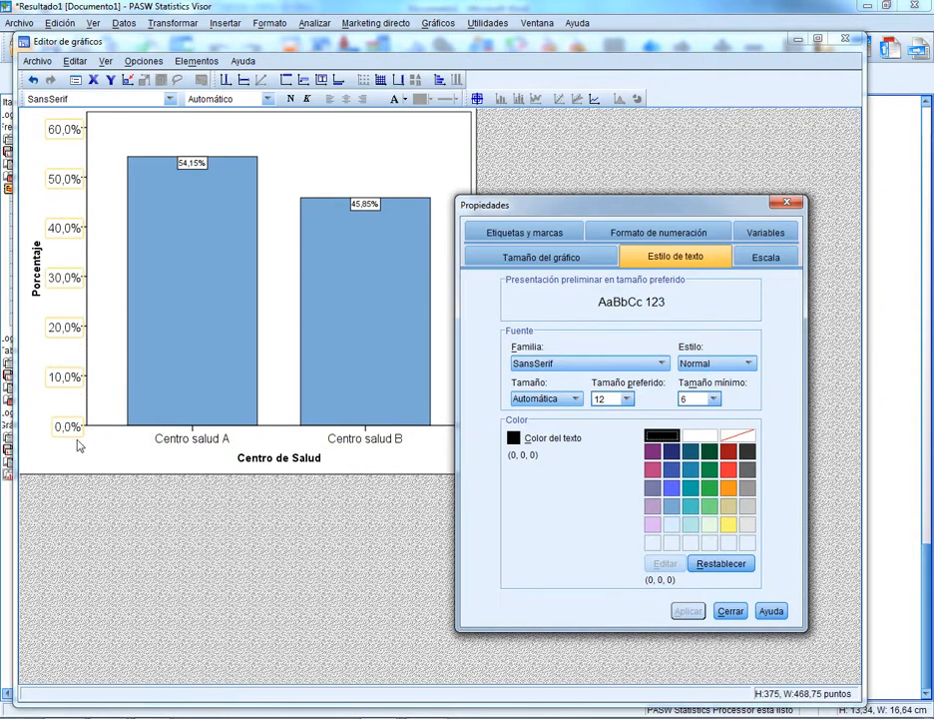
{"action": "left_click", "coordinate": [761, 258]}
{"action": "double_click", "coordinate": [662, 332]}
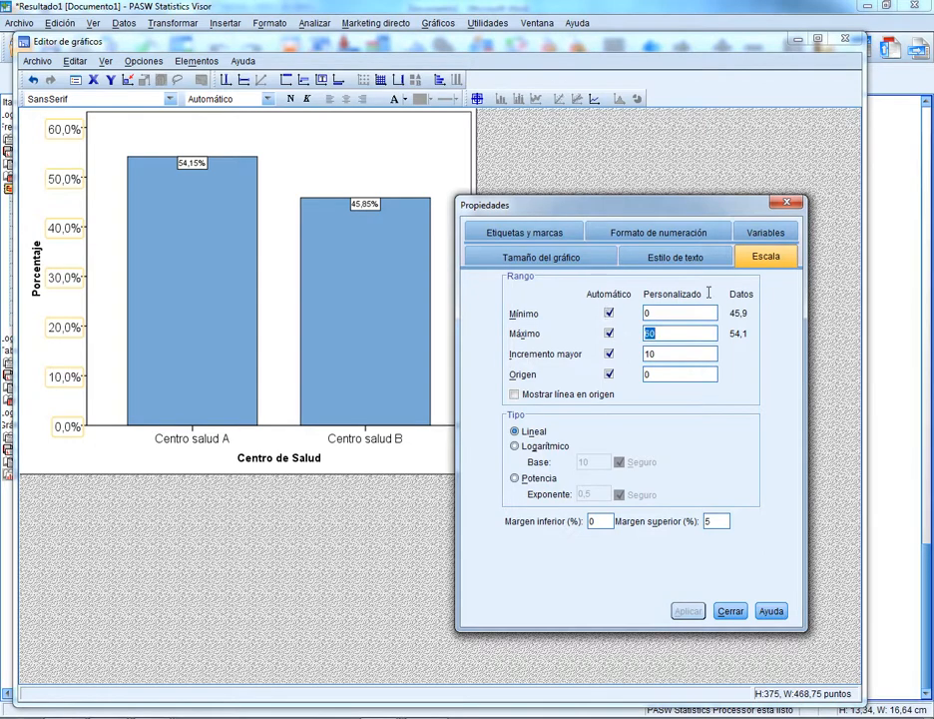
{"action": "type", "text": "100"}
{"action": "left_click", "coordinate": [679, 611]}
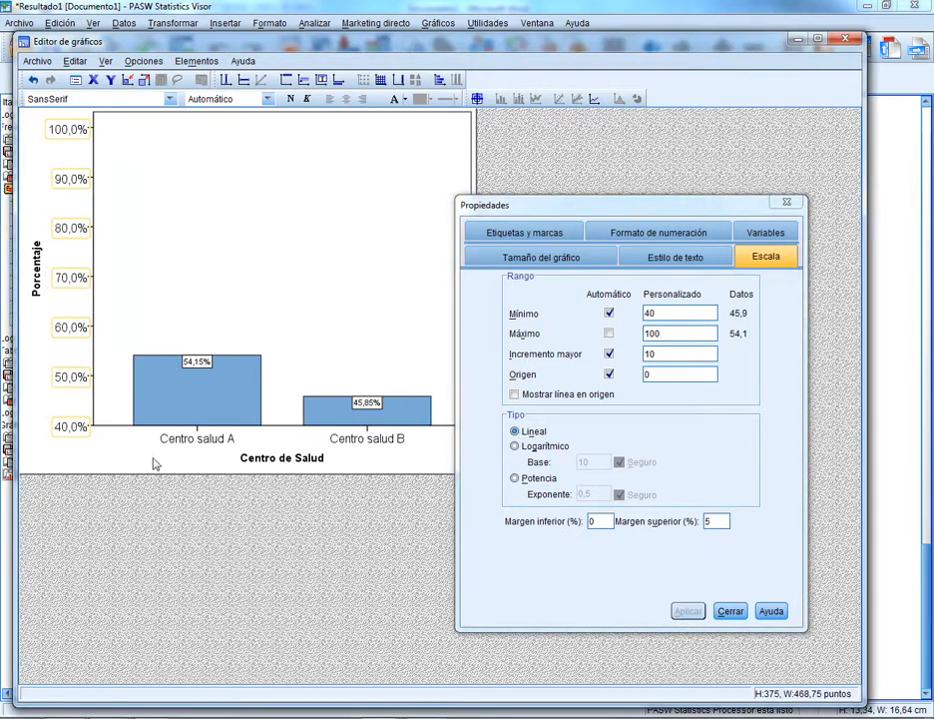
Set the minimum of the percentage axis scale to 0.
{"action": "left_click", "coordinate": [84, 436]}
{"action": "left_click", "coordinate": [74, 429]}
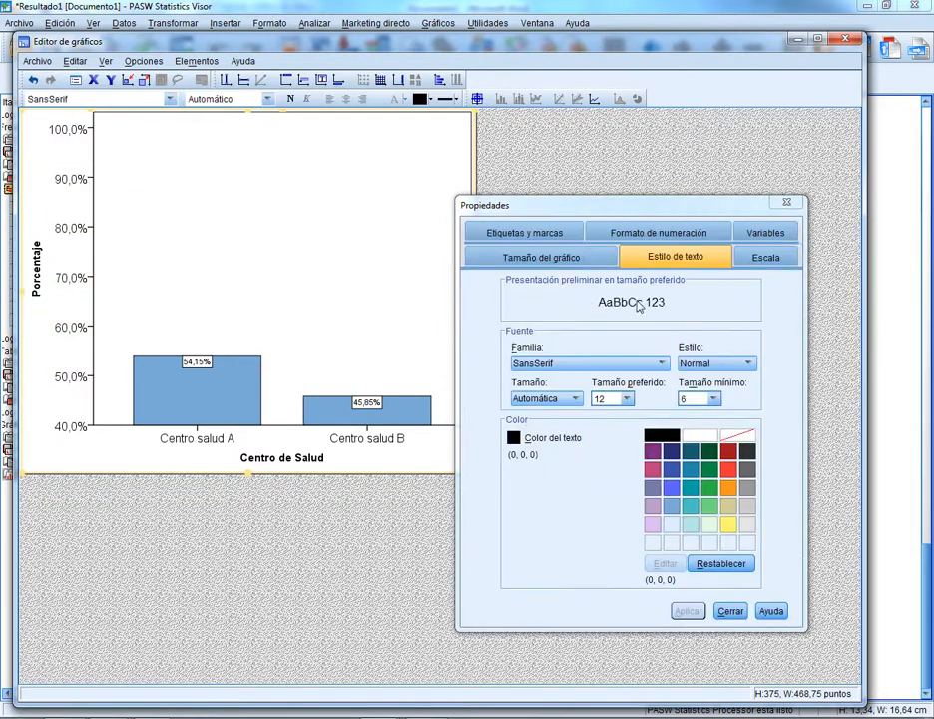
{"action": "left_click", "coordinate": [765, 257]}
{"action": "type", "text": "0"}
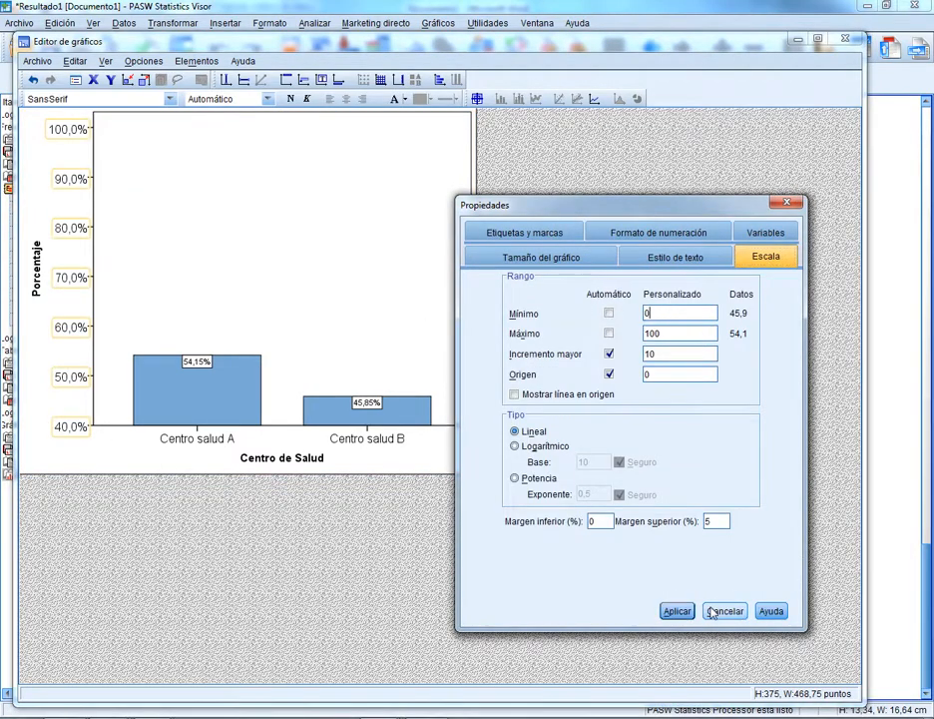
{"action": "left_click", "coordinate": [688, 610]}
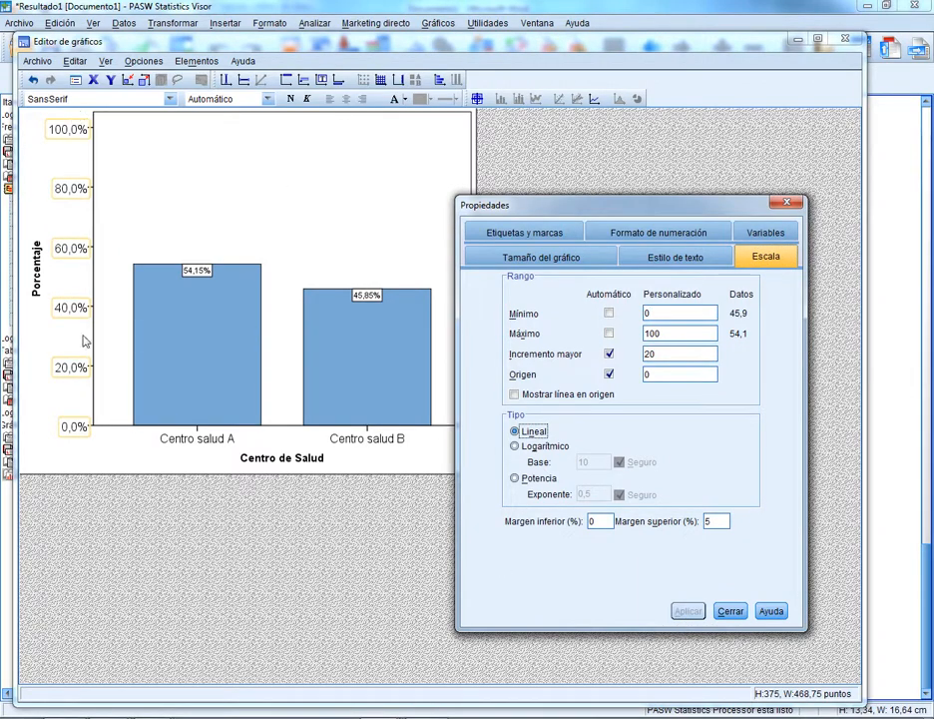
Format the percentage axis numbers with 0 decimal places.
{"action": "left_click", "coordinate": [649, 233]}
{"action": "left_click_drag", "start_coordinate": [672, 342], "coordinate": [629, 344]}
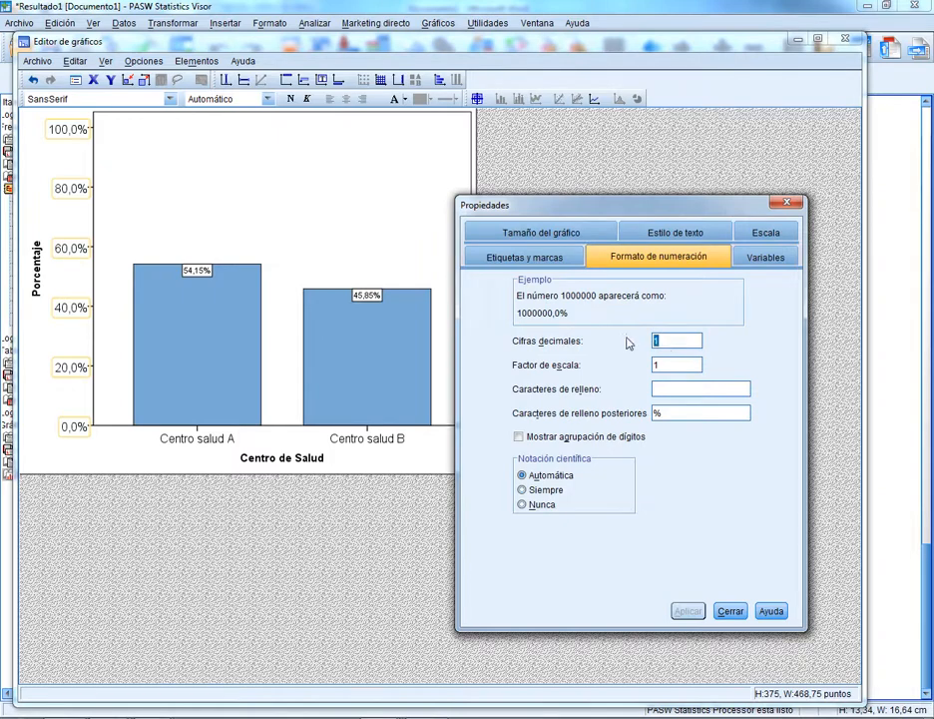
{"action": "type", "text": "0"}
{"action": "left_click", "coordinate": [683, 612]}
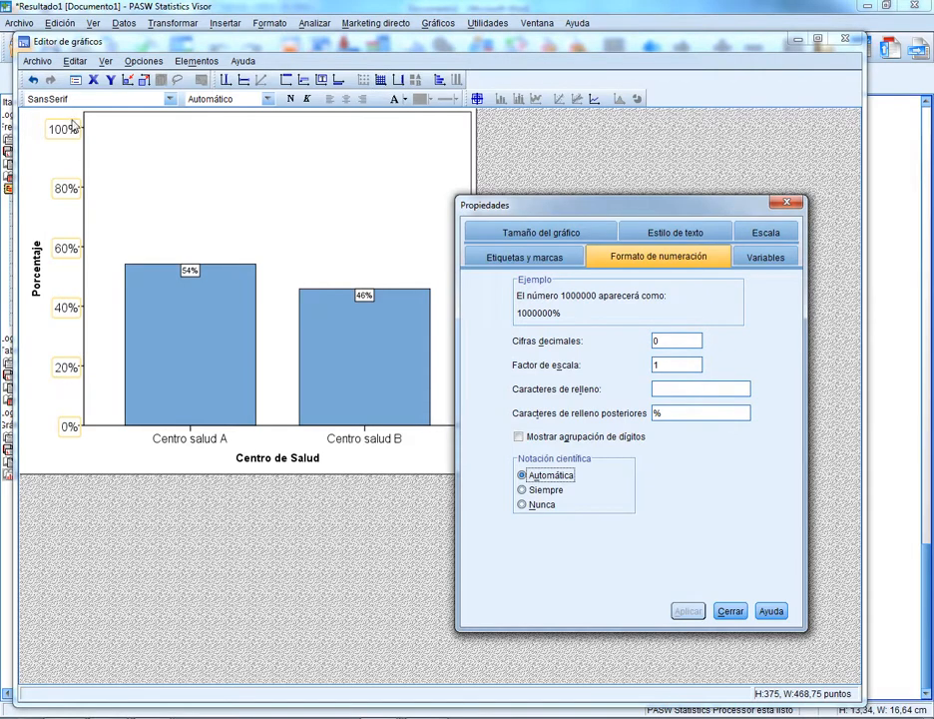
Add horizontal gridlines to the chart, colour them grey (153, 153, 153) and close the chart editor.
{"action": "left_click", "coordinate": [380, 80]}
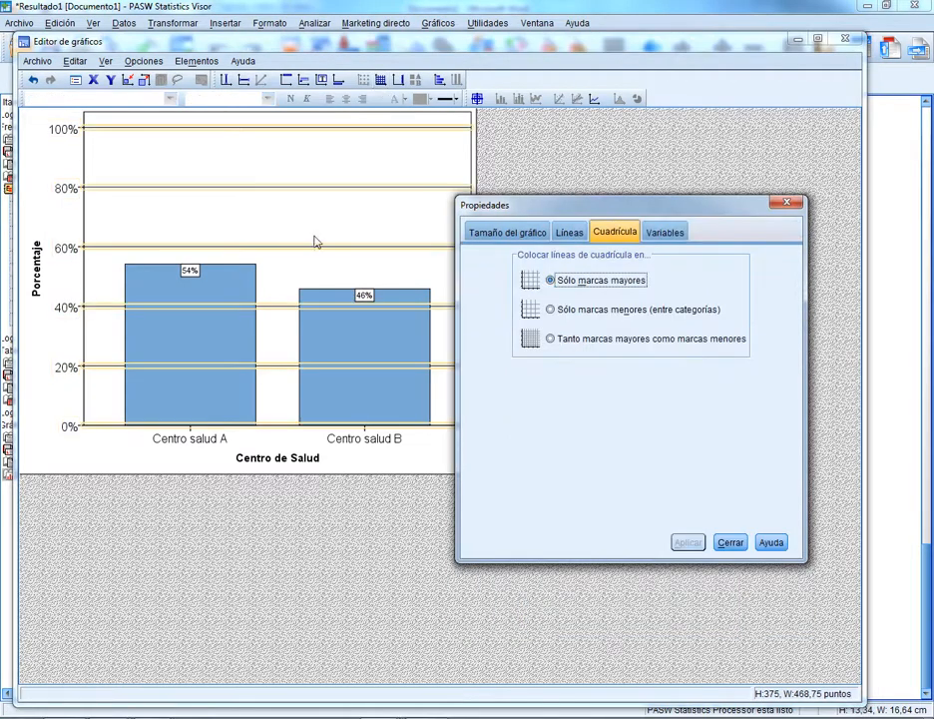
{"action": "left_click", "coordinate": [569, 232]}
{"action": "left_click", "coordinate": [751, 422]}
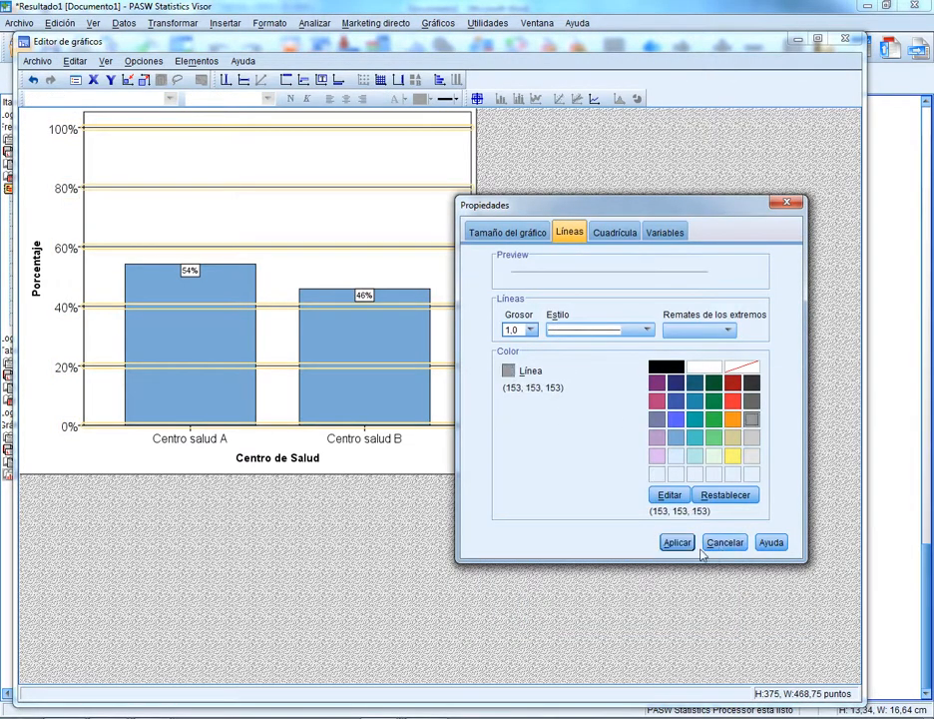
{"action": "left_click", "coordinate": [683, 544]}
{"action": "left_click", "coordinate": [110, 465]}
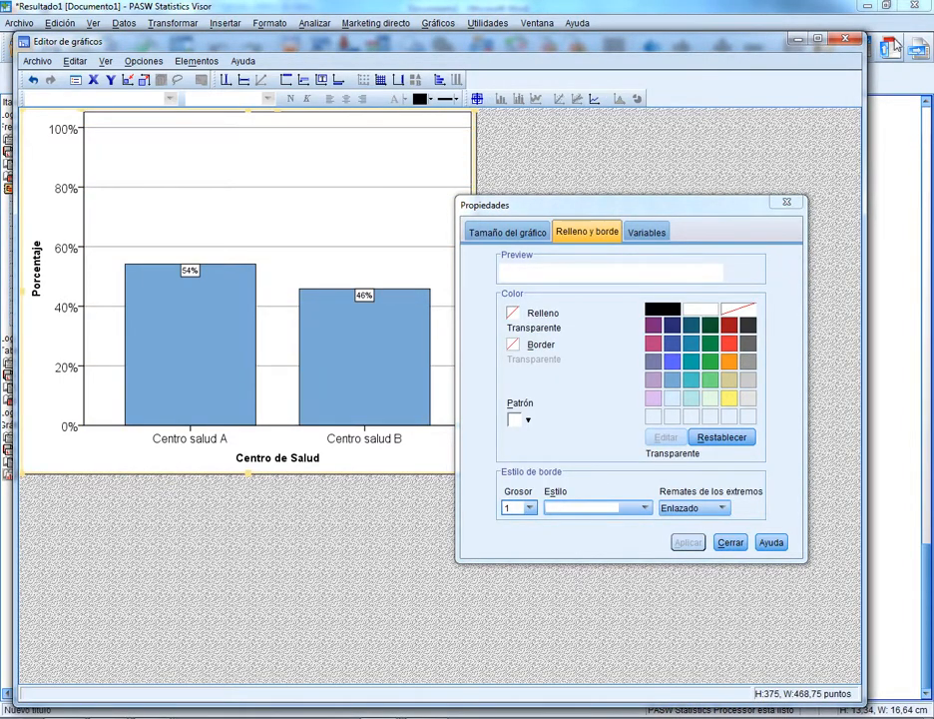
{"action": "left_click", "coordinate": [847, 37]}
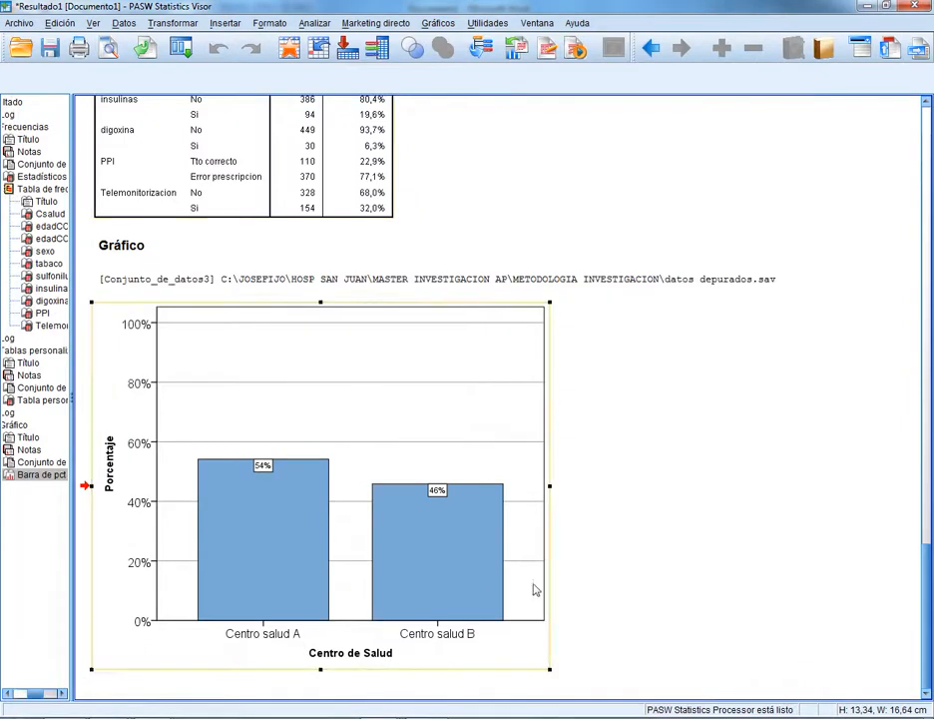
Examine the edited Centro de Salud bar chart and the custom table above it in the output.
{"action": "left_click", "coordinate": [777, 455]}
{"action": "left_click", "coordinate": [507, 636]}
{"action": "left_click", "coordinate": [760, 478]}
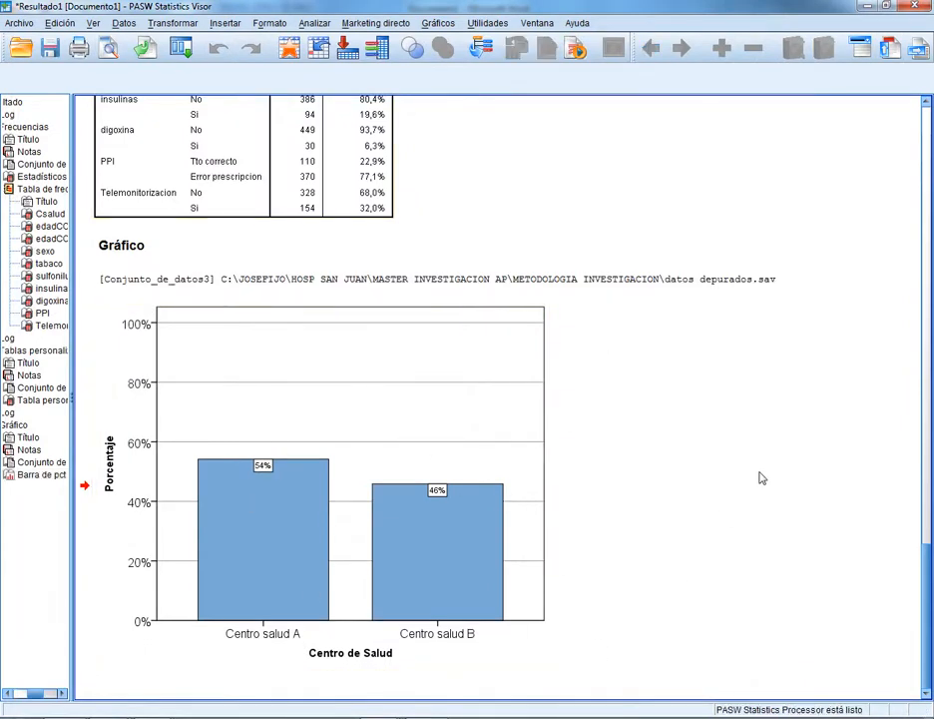
{"action": "scroll", "coordinate": [679, 426], "scroll_direction": "up", "scroll_amount": 4}
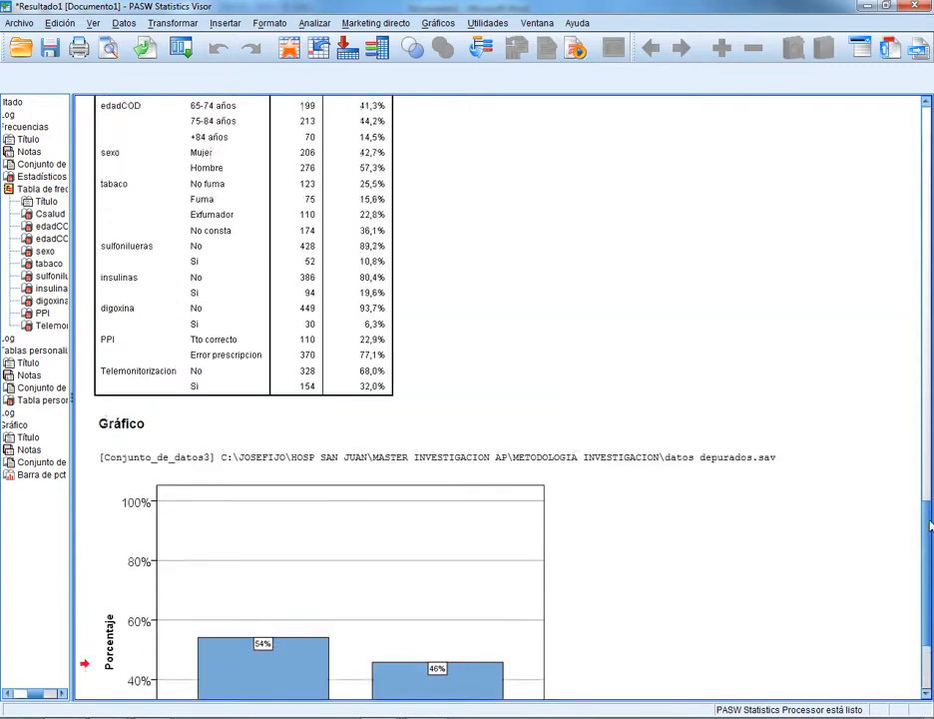
{"action": "scroll", "coordinate": [679, 426], "scroll_direction": "down", "scroll_amount": 3}
{"action": "scroll", "coordinate": [679, 426], "scroll_direction": "down", "scroll_amount": 1}
{"action": "left_click", "coordinate": [452, 439]}
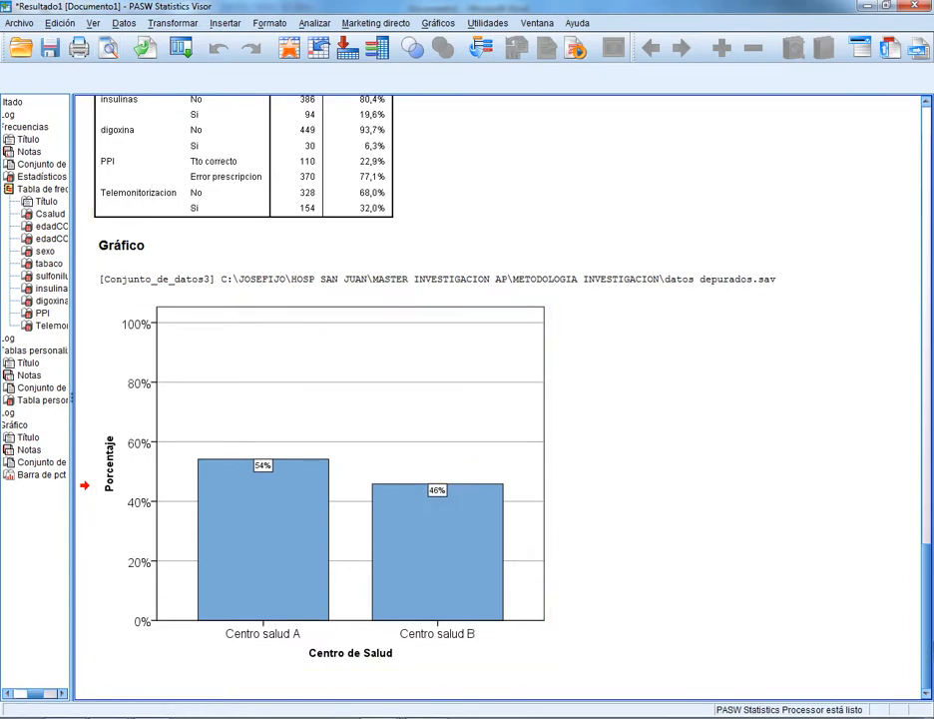
{"action": "mouse_move", "coordinate": [926, 619]}
{"action": "left_mouse_down"}
{"action": "mouse_move", "coordinate": [926, 279]}
{"action": "mouse_move", "coordinate": [926, 618]}
{"action": "left_mouse_up"}
{"action": "left_click", "coordinate": [21, 22]}
{"action": "left_click", "coordinate": [58, 149]}
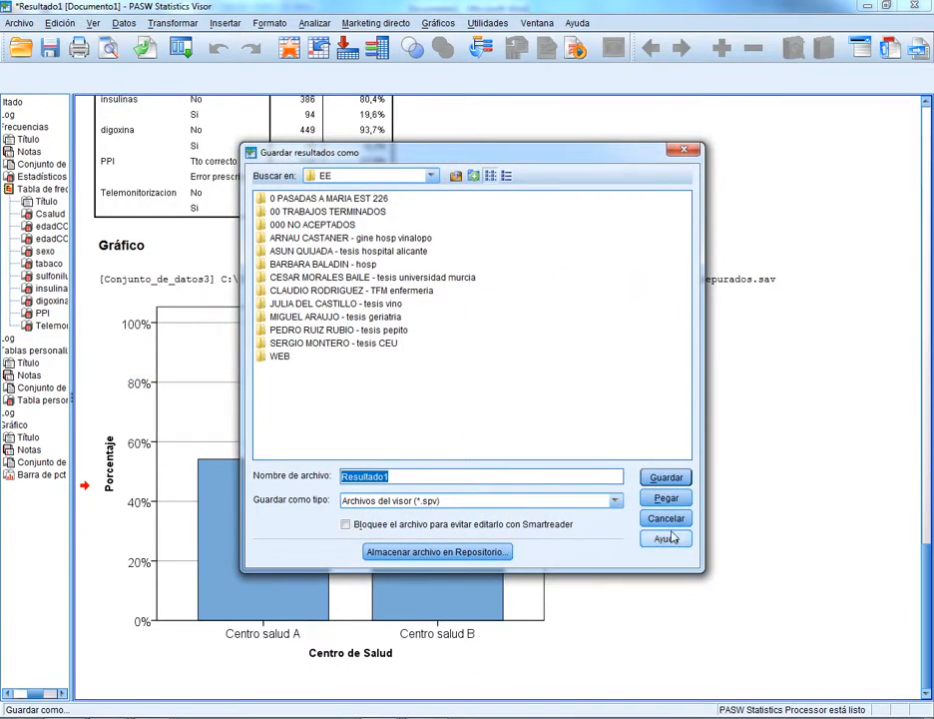
{"action": "left_click", "coordinate": [666, 518]}
Copy the Centro de Salud bar chart from the output and paste it below the tables in the Word document.
{"action": "right_click", "coordinate": [382, 400]}
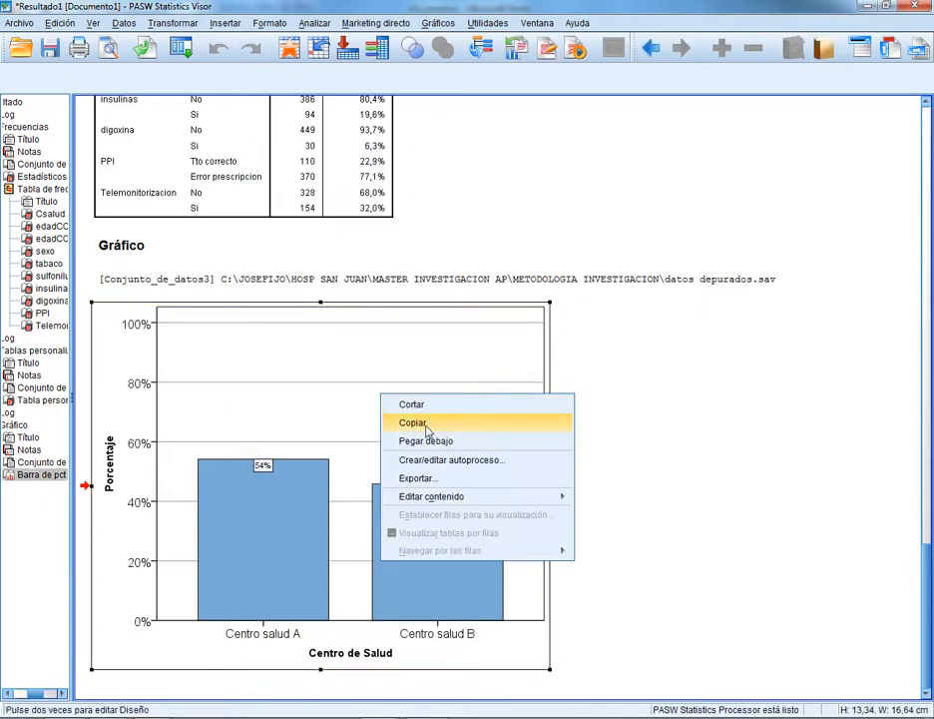
{"action": "left_click", "coordinate": [409, 423]}
{"action": "left_click", "coordinate": [287, 674]}
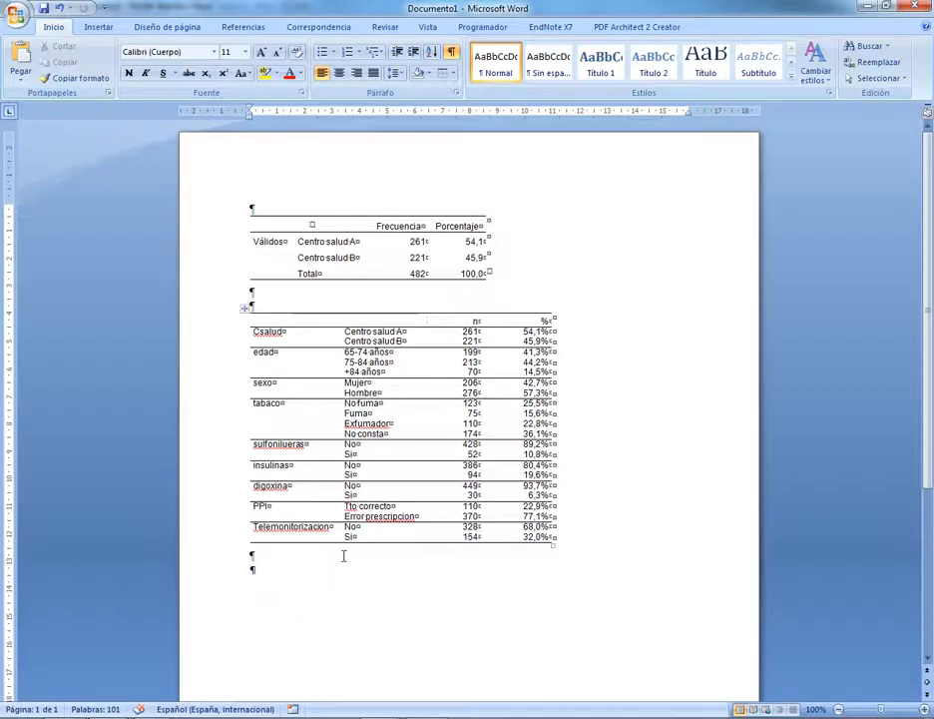
{"action": "key", "text": "ctrl+v"}
{"action": "left_click", "coordinate": [389, 543]}
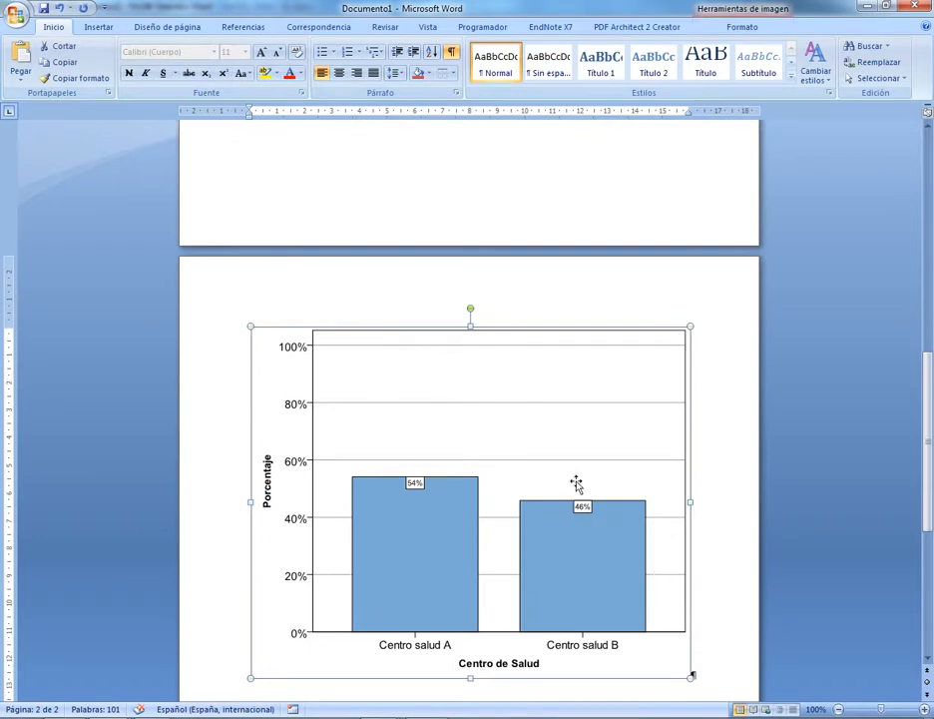
{"action": "left_click_drag", "start_coordinate": [927, 449], "coordinate": [618, 697]}
Return to PASW Statistics and run Descriptives on the variable edad with mean, standard deviation, minimum and maximum.
{"action": "left_click", "coordinate": [380, 716]}
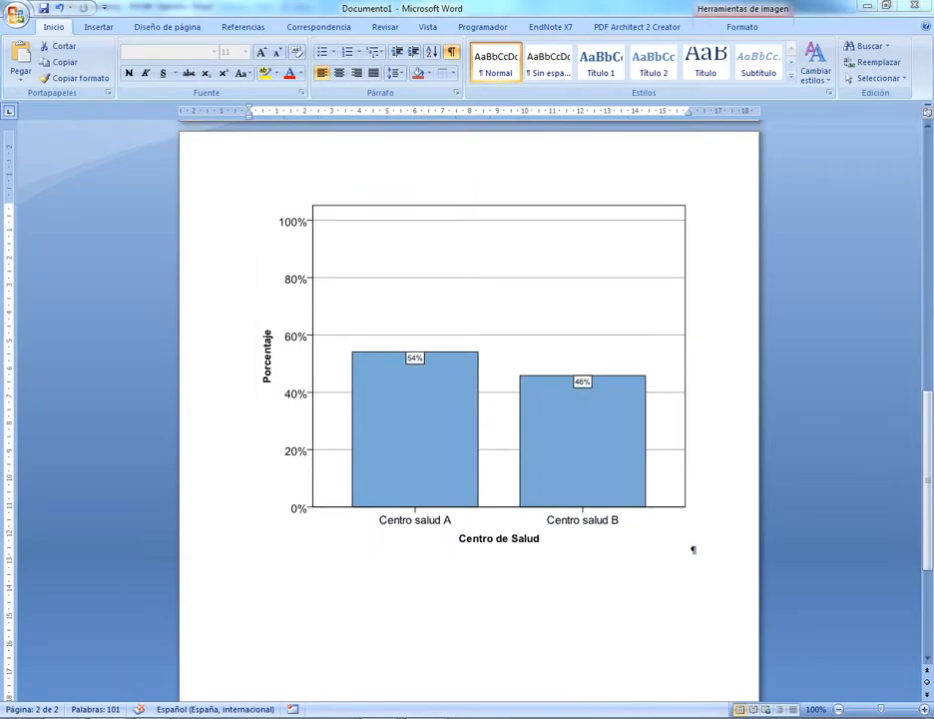
{"action": "left_click", "coordinate": [262, 646]}
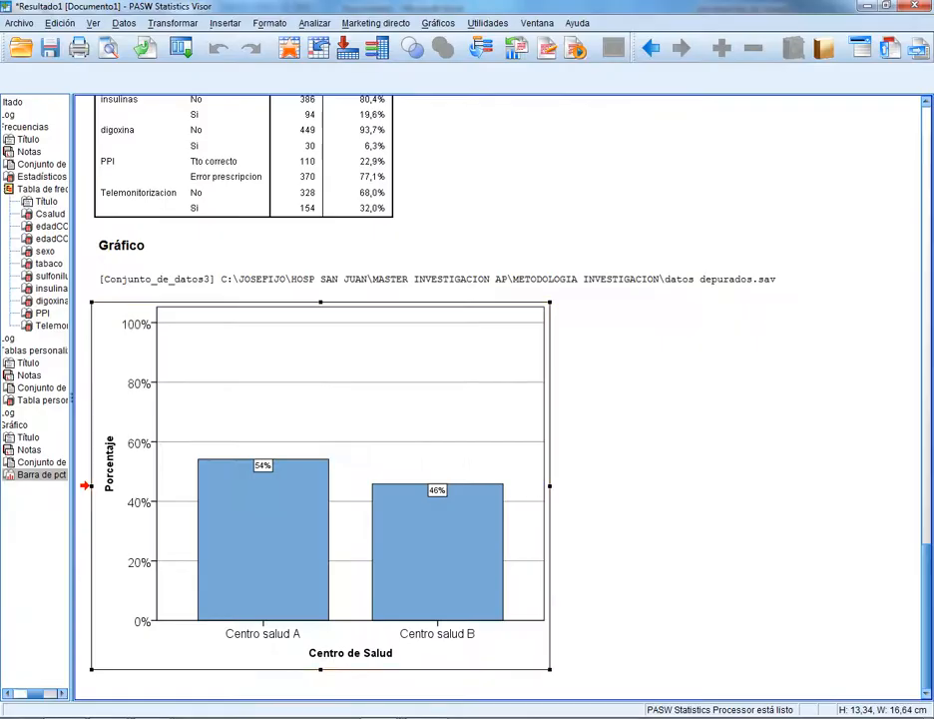
{"action": "left_click", "coordinate": [628, 492]}
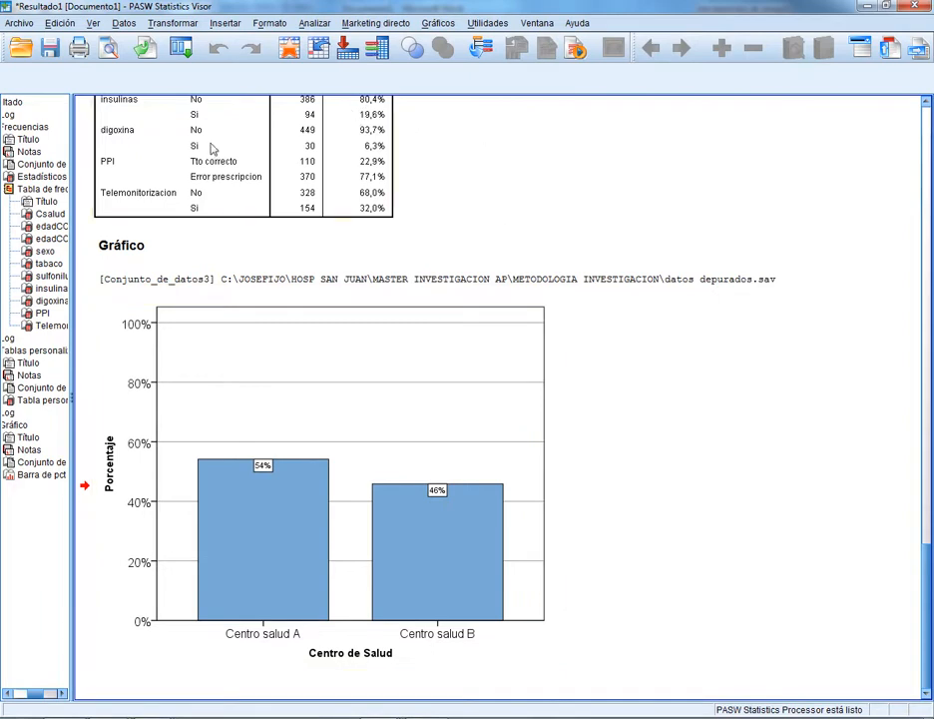
{"action": "left_click", "coordinate": [314, 23]}
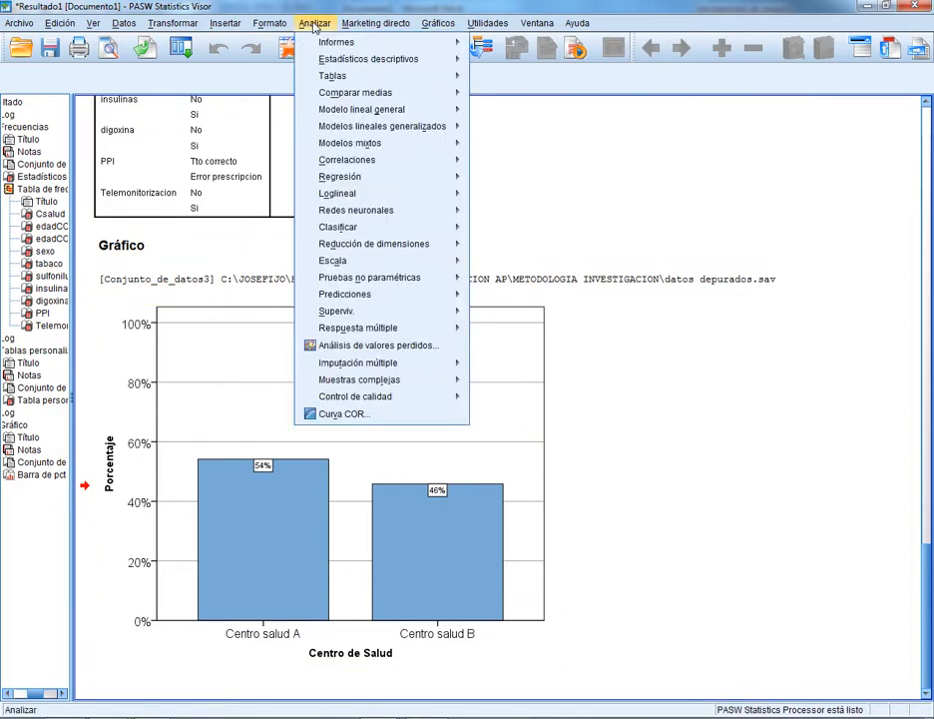
{"action": "mouse_move", "coordinate": [449, 59]}
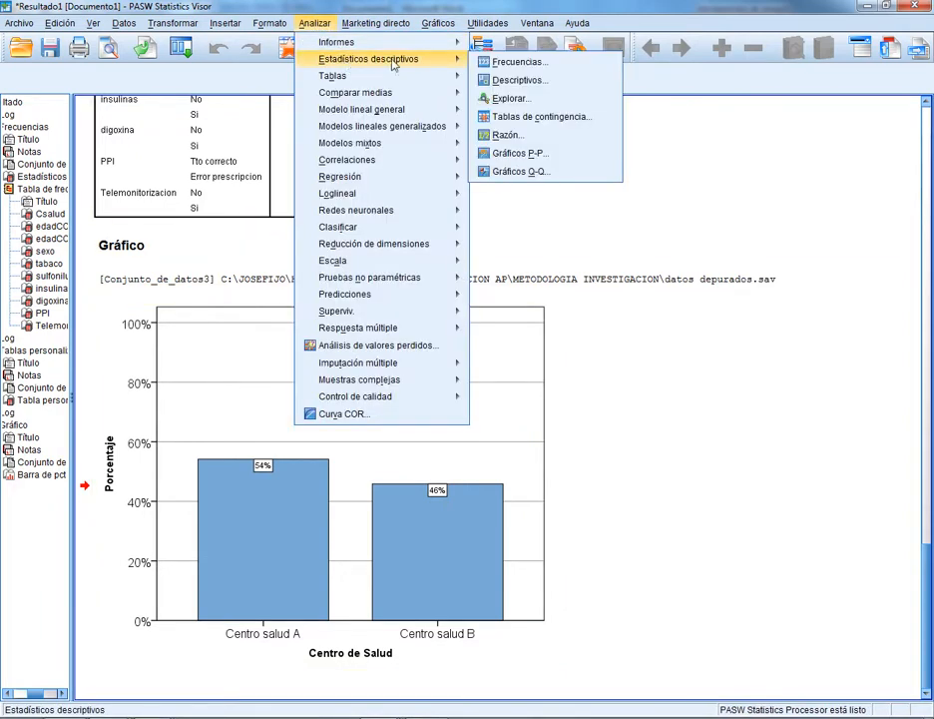
{"action": "left_click", "coordinate": [517, 80]}
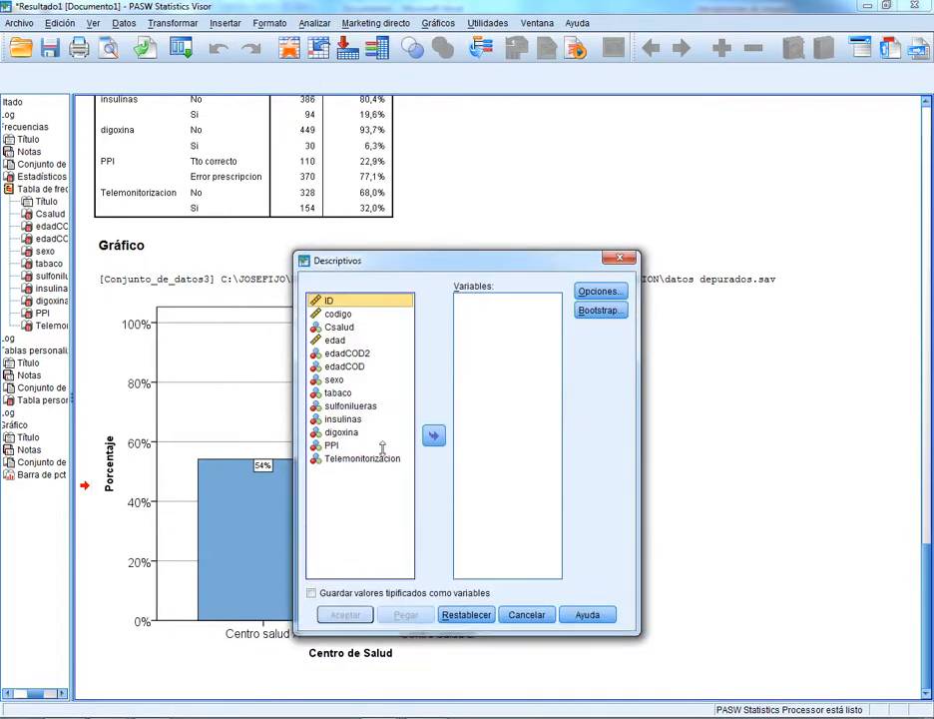
{"action": "left_click", "coordinate": [334, 341]}
{"action": "left_click", "coordinate": [434, 436]}
{"action": "left_click", "coordinate": [599, 291]}
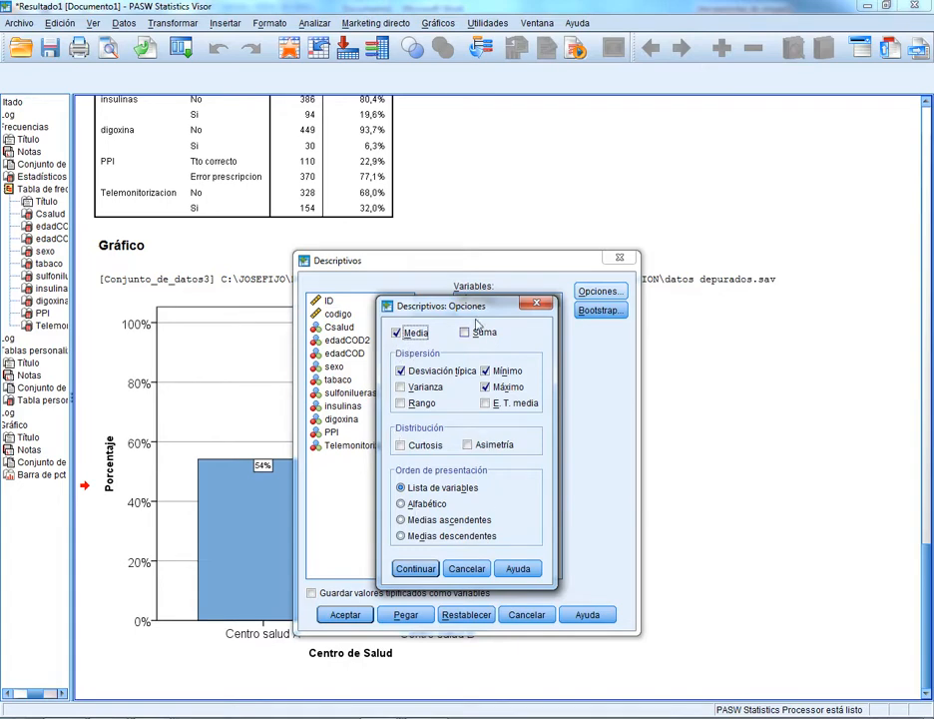
{"action": "left_click", "coordinate": [413, 567]}
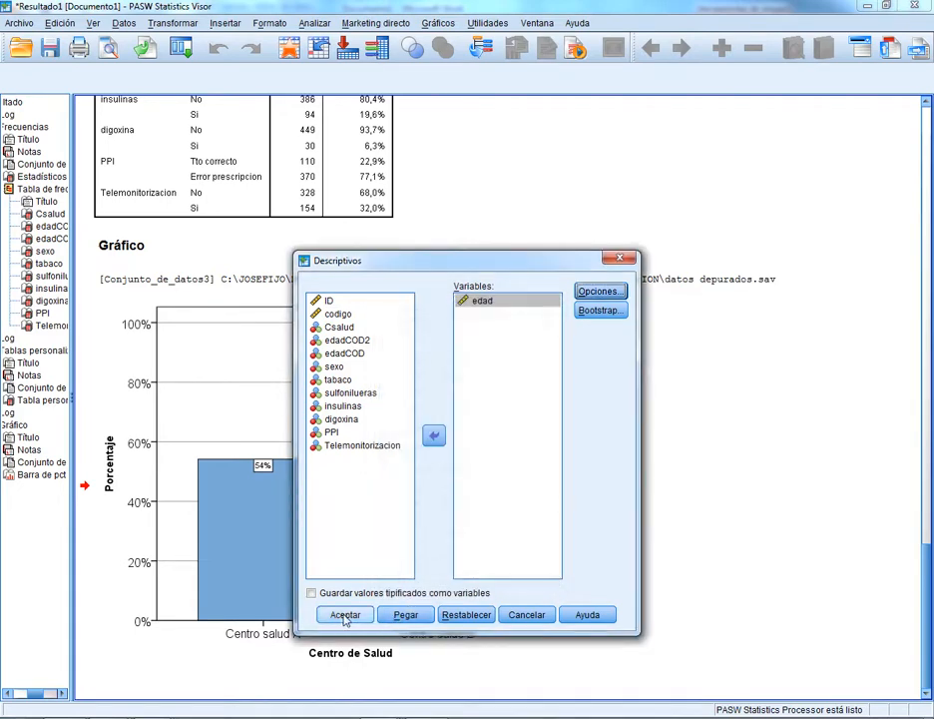
{"action": "left_click", "coordinate": [349, 613]}
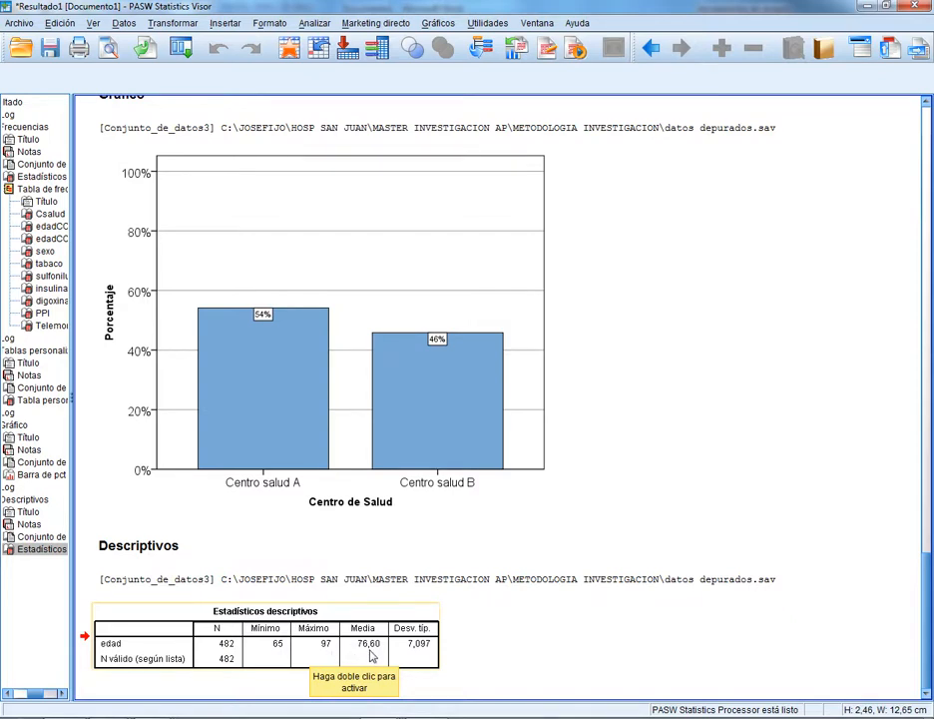
{"action": "left_click", "coordinate": [563, 667]}
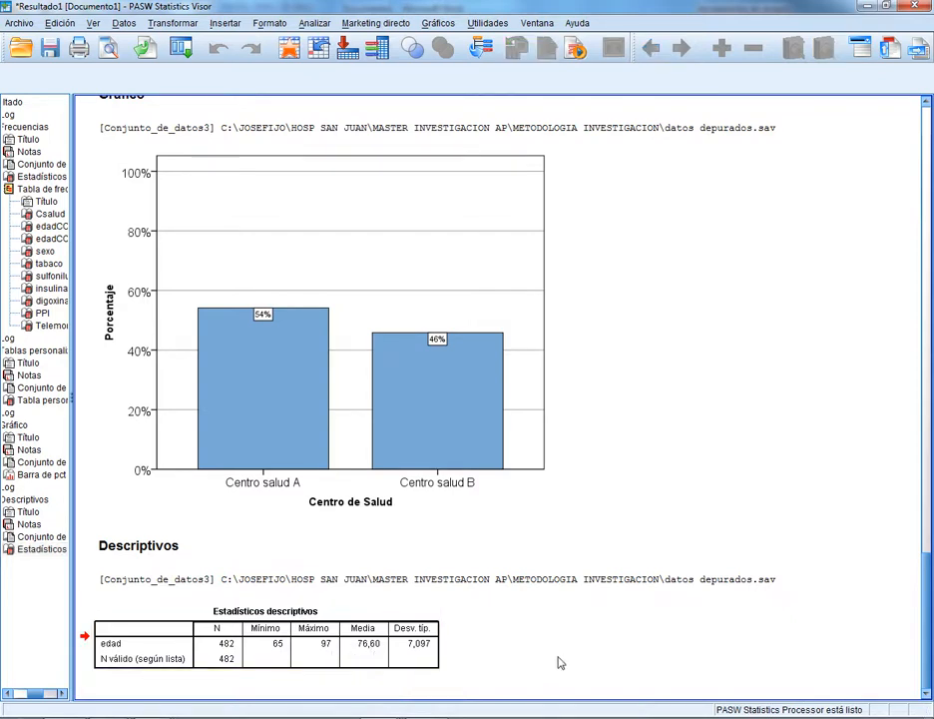
Plot a histogram of the variable edad without a normal curve and delete the chart from the output.
{"action": "left_click", "coordinate": [316, 23]}
{"action": "mouse_move", "coordinate": [405, 64]}
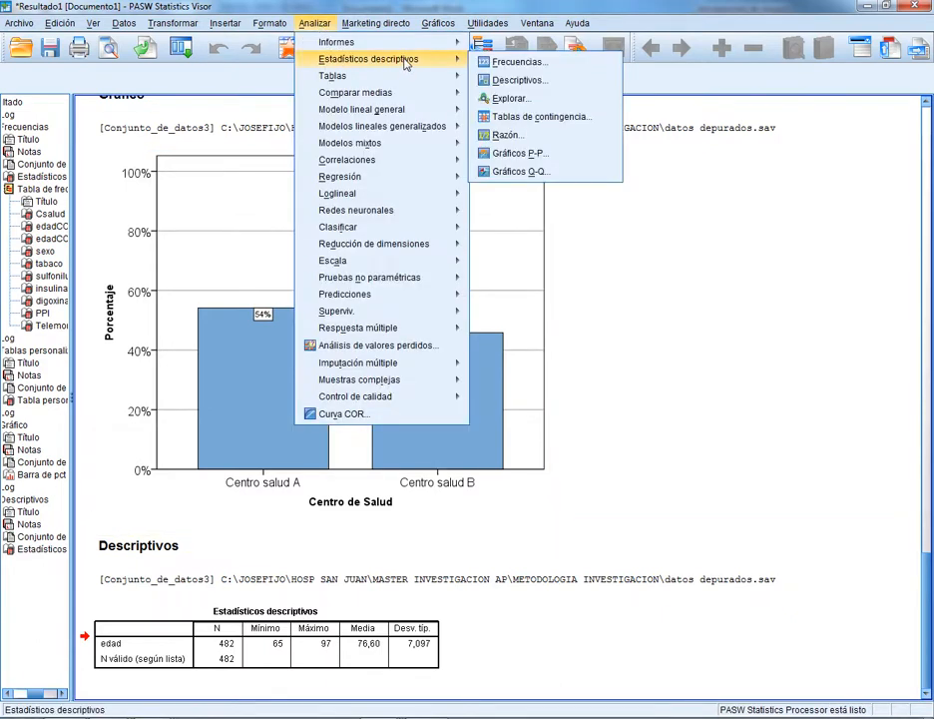
{"action": "mouse_move", "coordinate": [437, 23]}
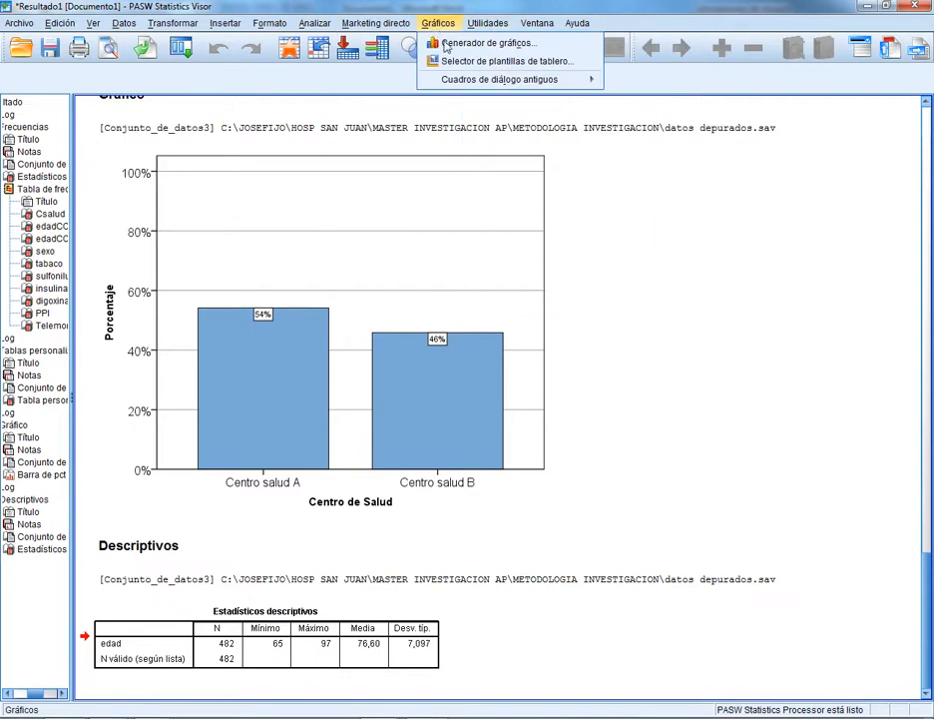
{"action": "mouse_move", "coordinate": [585, 79]}
{"action": "left_click", "coordinate": [654, 266]}
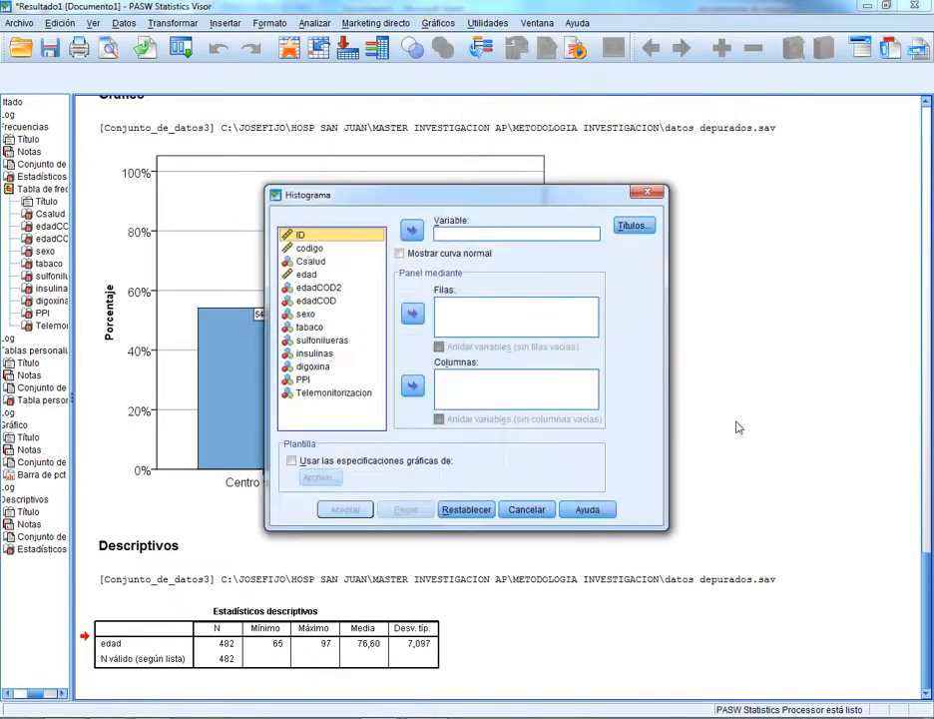
{"action": "left_click", "coordinate": [306, 273]}
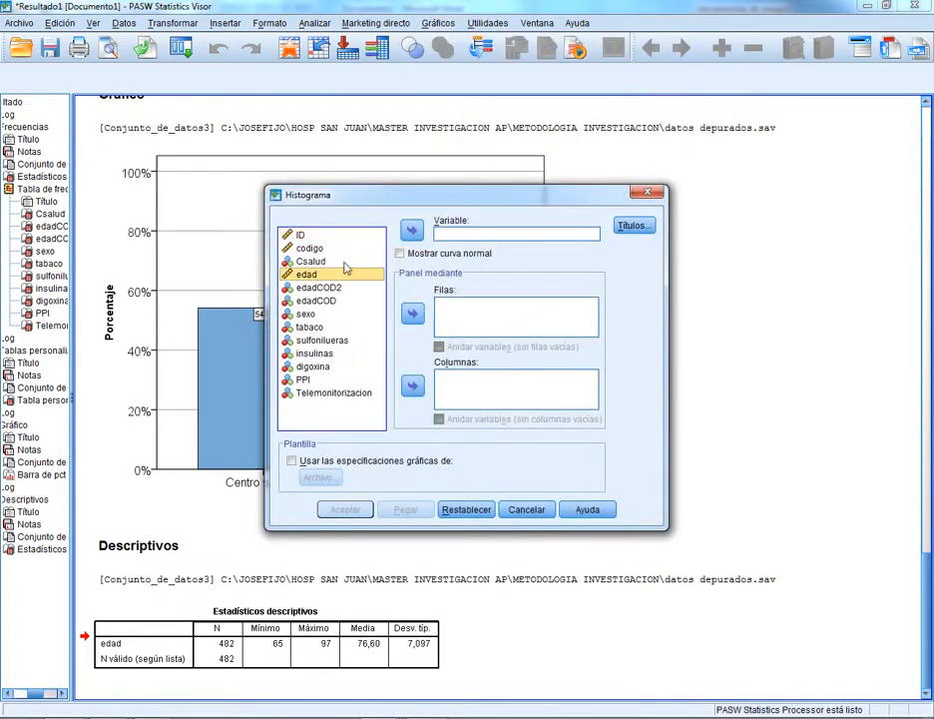
{"action": "left_click", "coordinate": [411, 231]}
{"action": "left_click", "coordinate": [351, 511]}
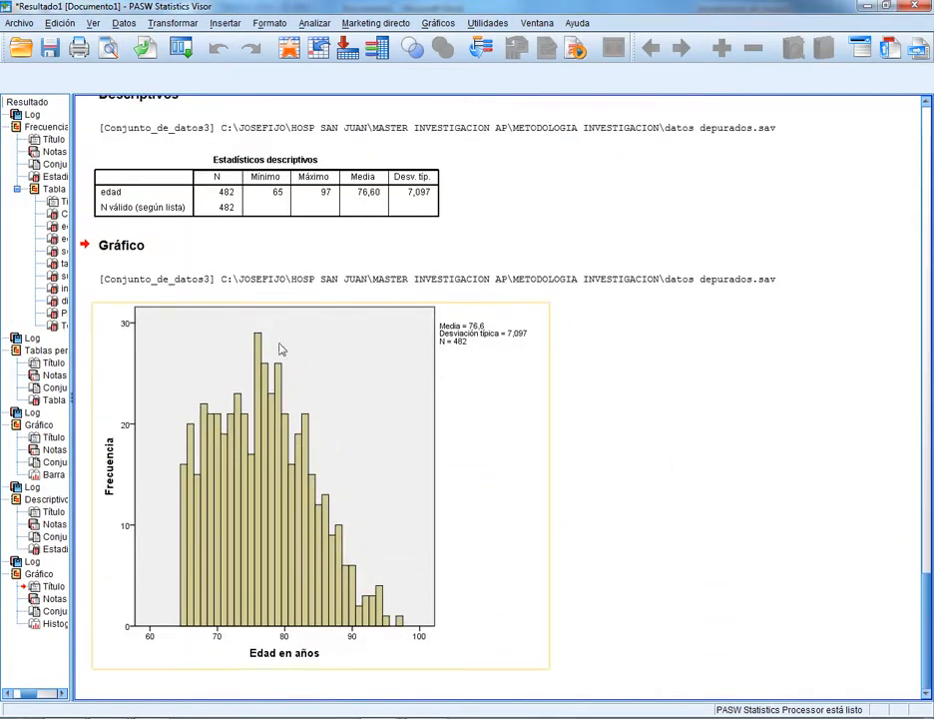
{"action": "left_click", "coordinate": [323, 482]}
{"action": "scroll", "coordinate": [323, 481], "scroll_direction": "up", "scroll_amount": 5}
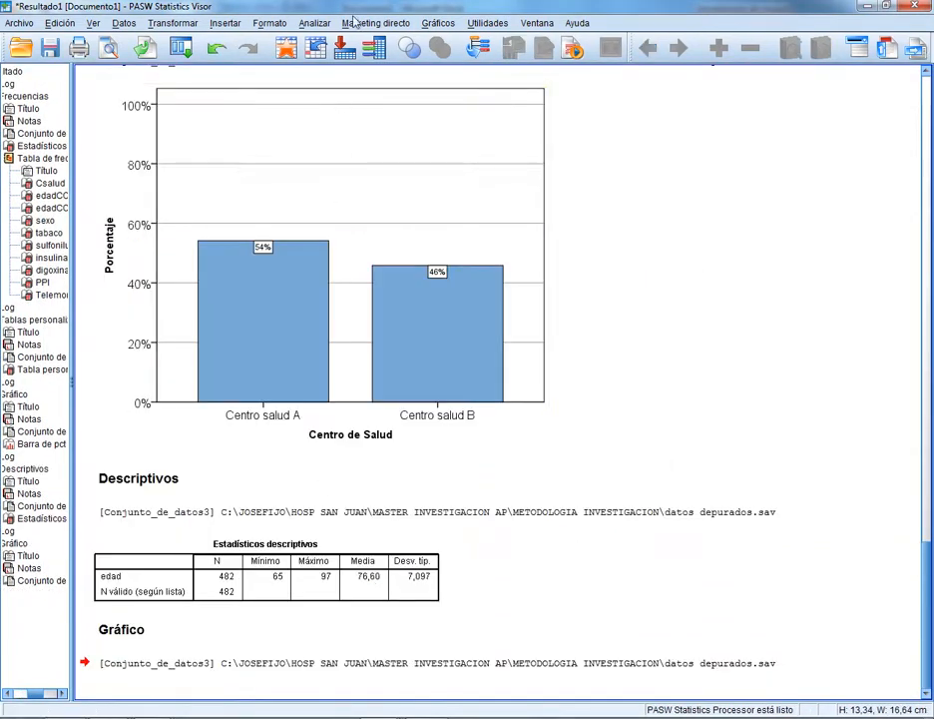
Plot a histogram of the variable edad with the normal curve displayed.
{"action": "left_click", "coordinate": [184, 55]}
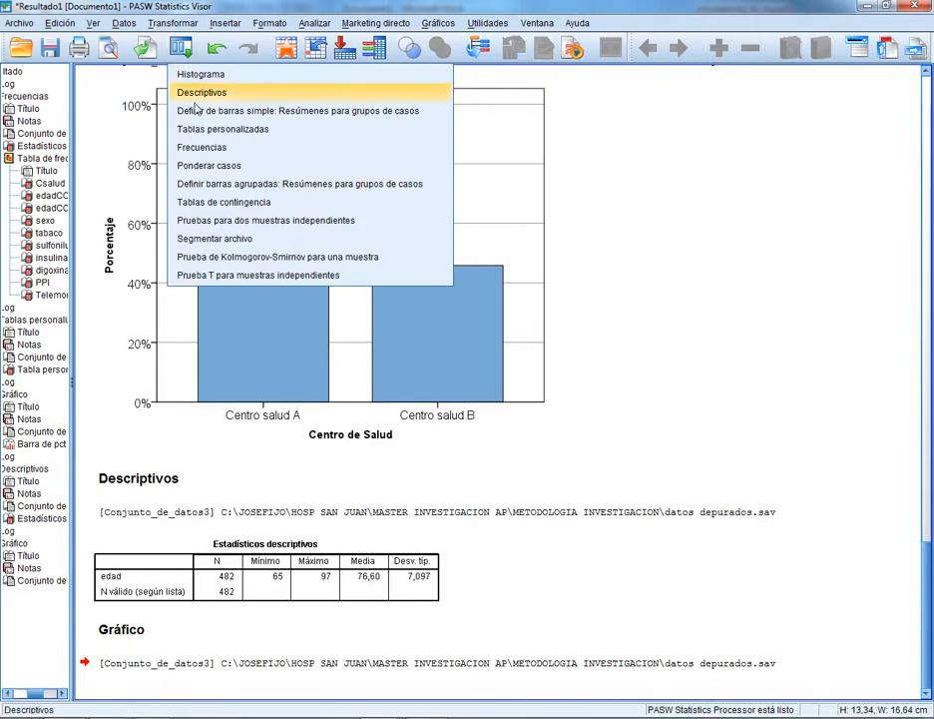
{"action": "left_click", "coordinate": [195, 76]}
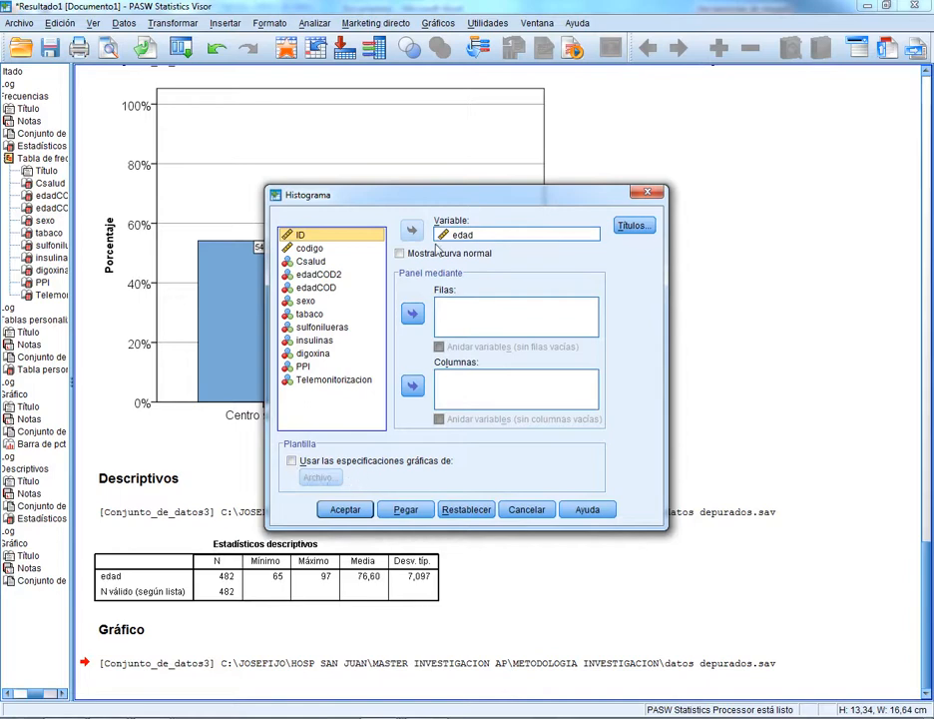
{"action": "left_click", "coordinate": [401, 255]}
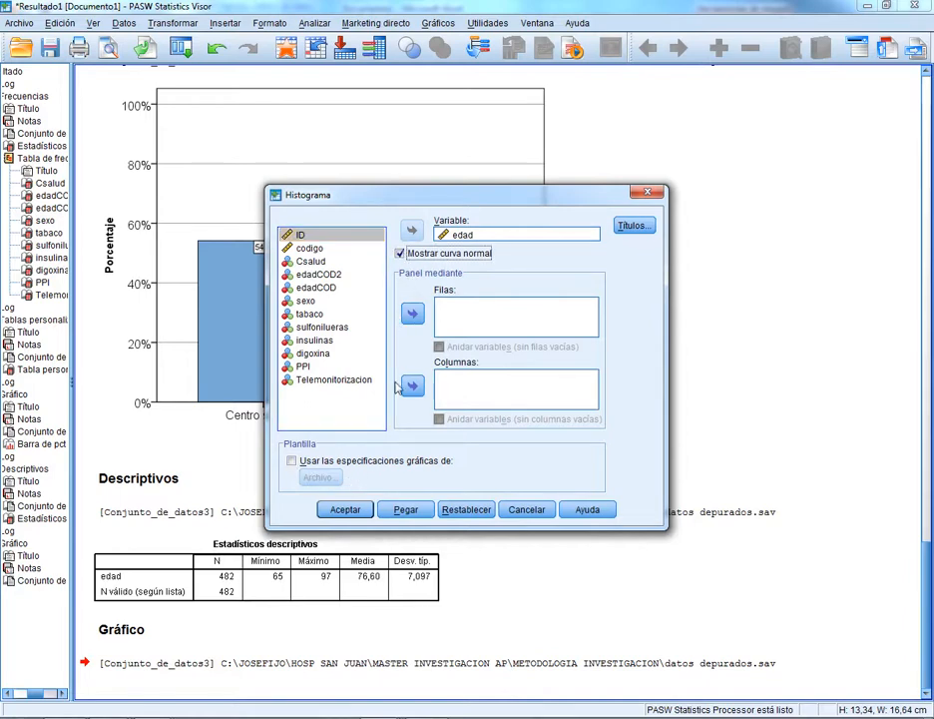
{"action": "left_click", "coordinate": [346, 509]}
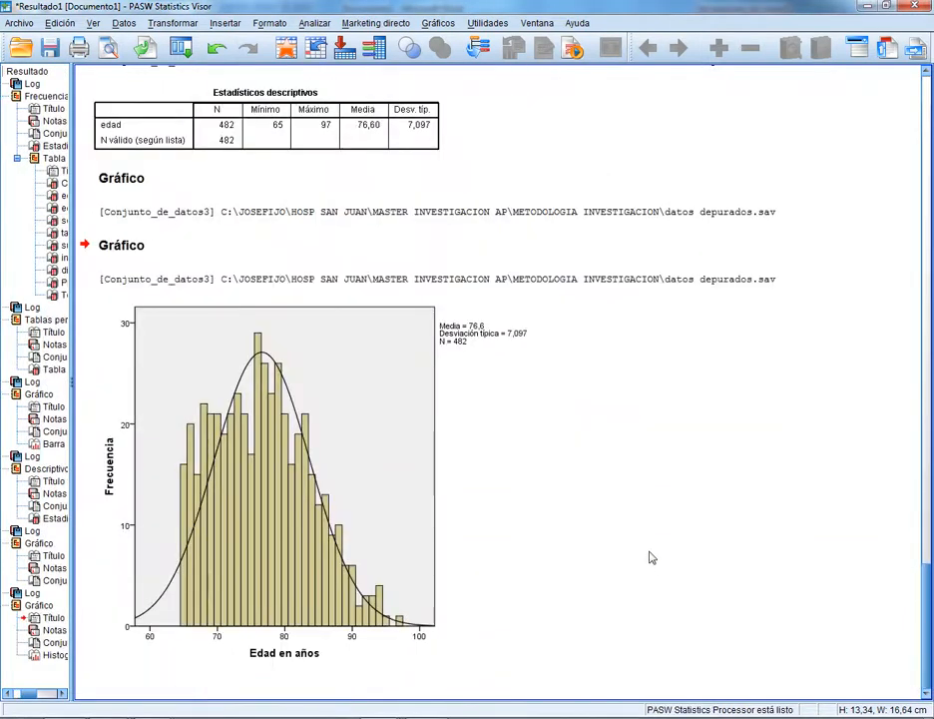
Examine how the histogram bars of edad fit the overlaid normal curve.
{"action": "left_click", "coordinate": [437, 417]}
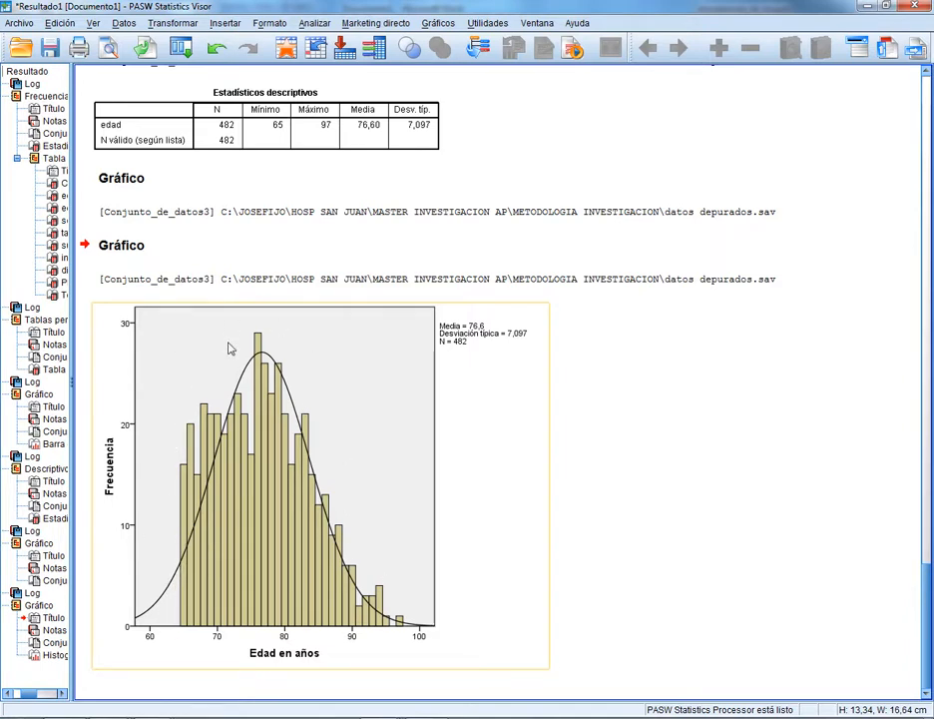
{"action": "left_click", "coordinate": [399, 690]}
{"action": "left_click", "coordinate": [480, 402]}
{"action": "left_click", "coordinate": [615, 572]}
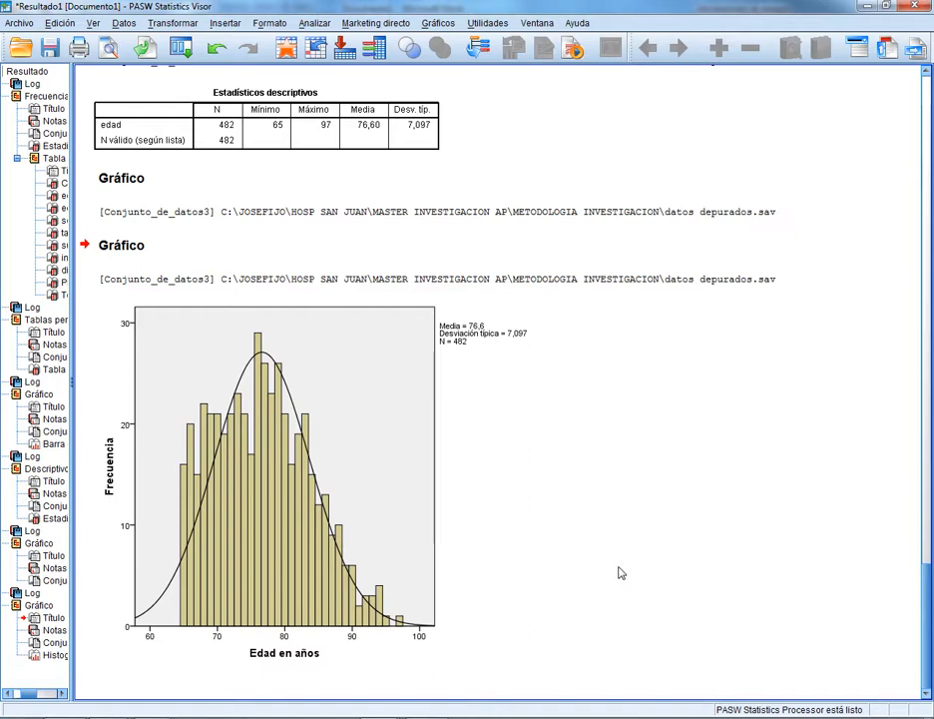
{"action": "left_click", "coordinate": [448, 317]}
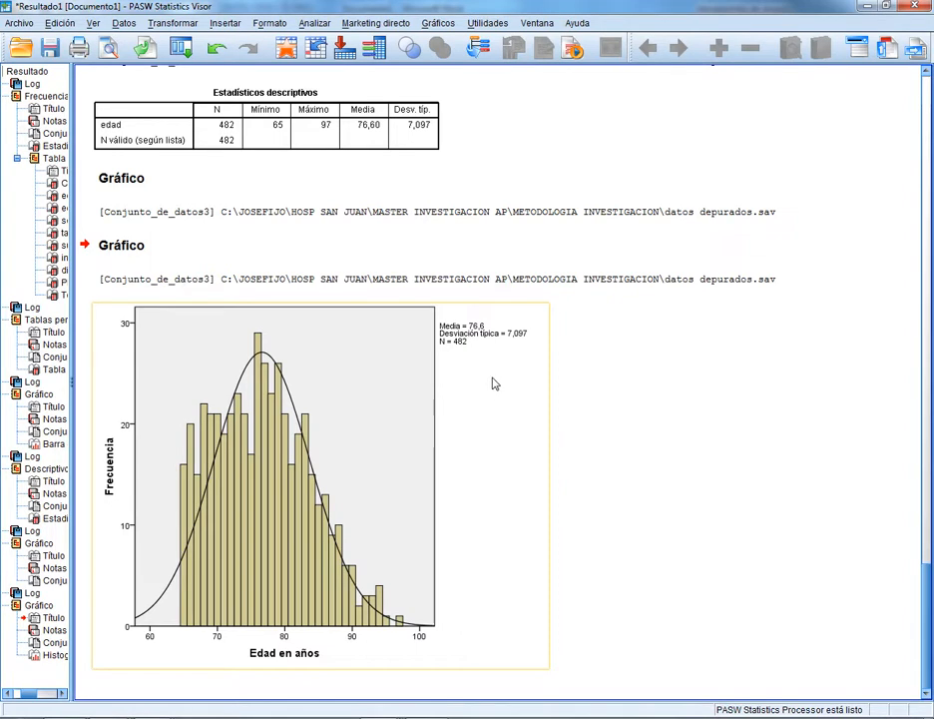
{"action": "left_click", "coordinate": [765, 461]}
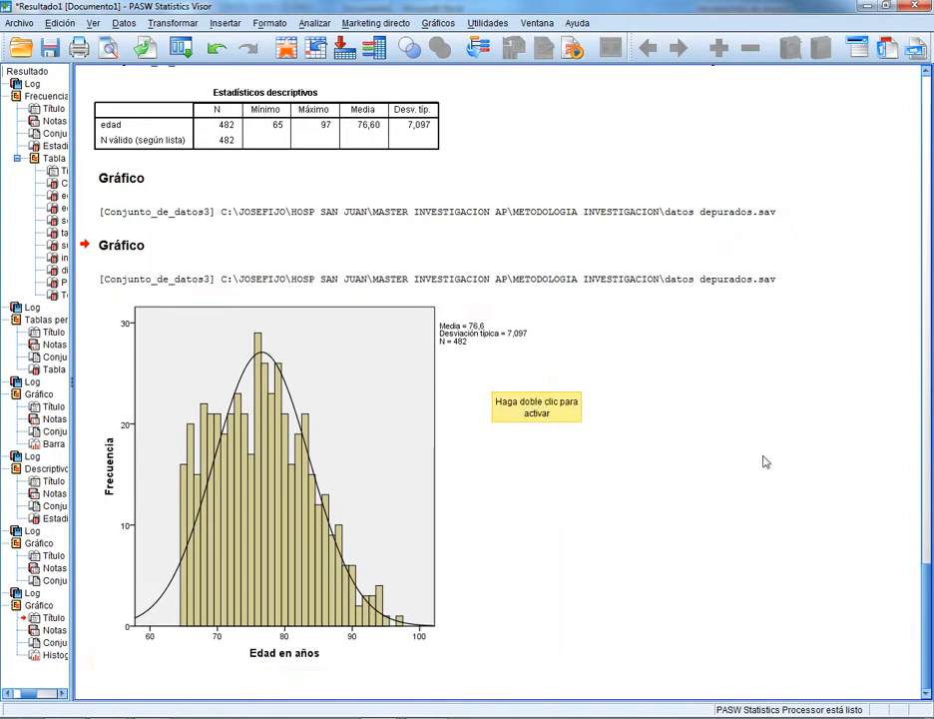
Set up a one-sample Kolmogorov-Smirnov test on the variable edad with Normal as the only test distribution.
{"action": "left_click", "coordinate": [318, 26]}
{"action": "mouse_move", "coordinate": [439, 277]}
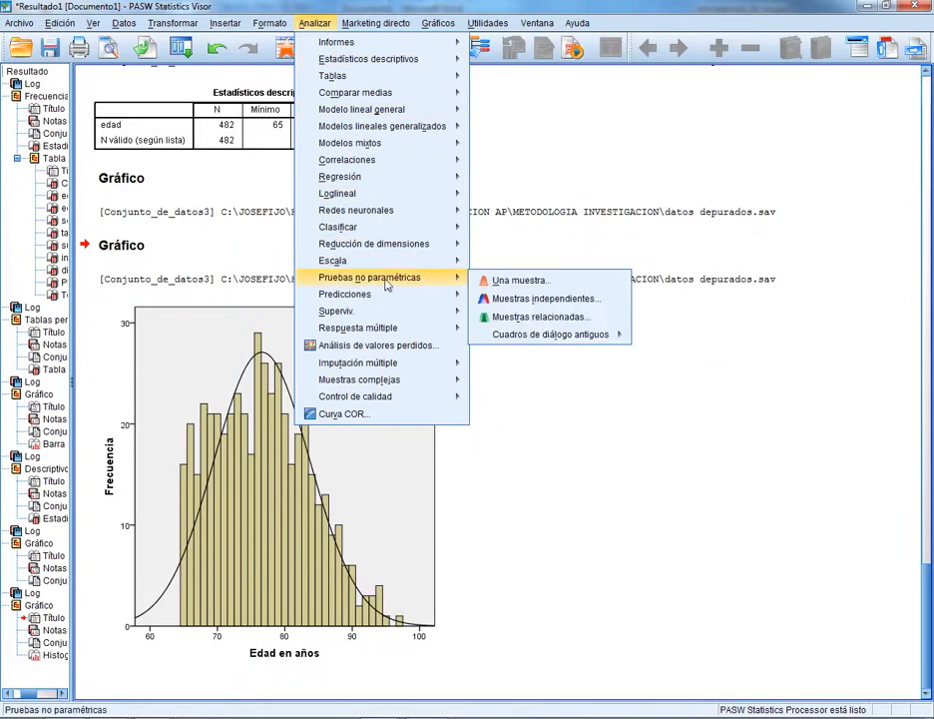
{"action": "mouse_move", "coordinate": [514, 335]}
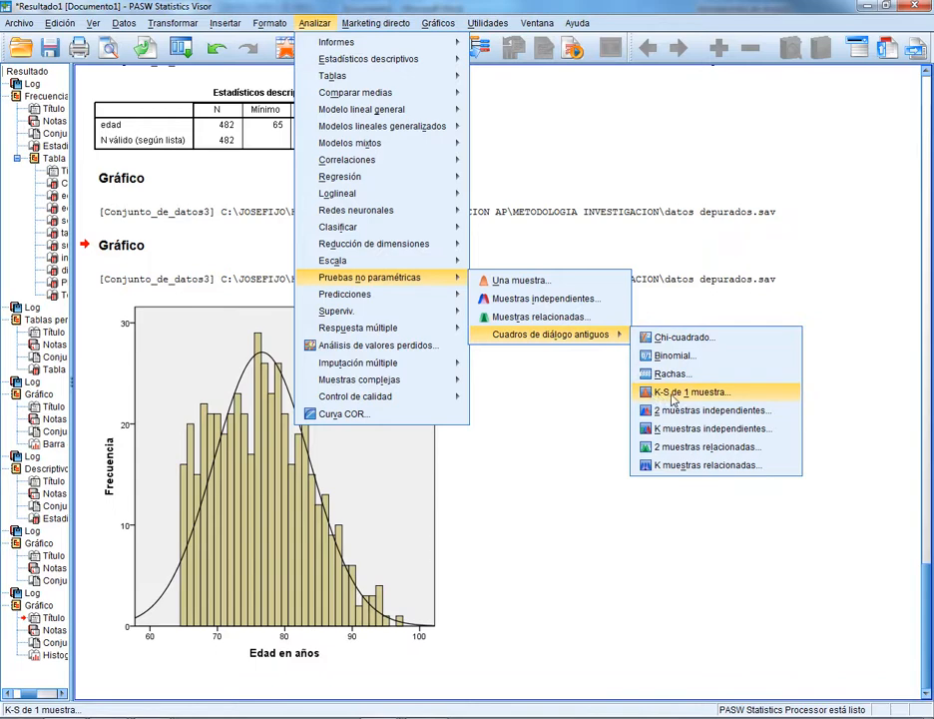
{"action": "left_click", "coordinate": [687, 399]}
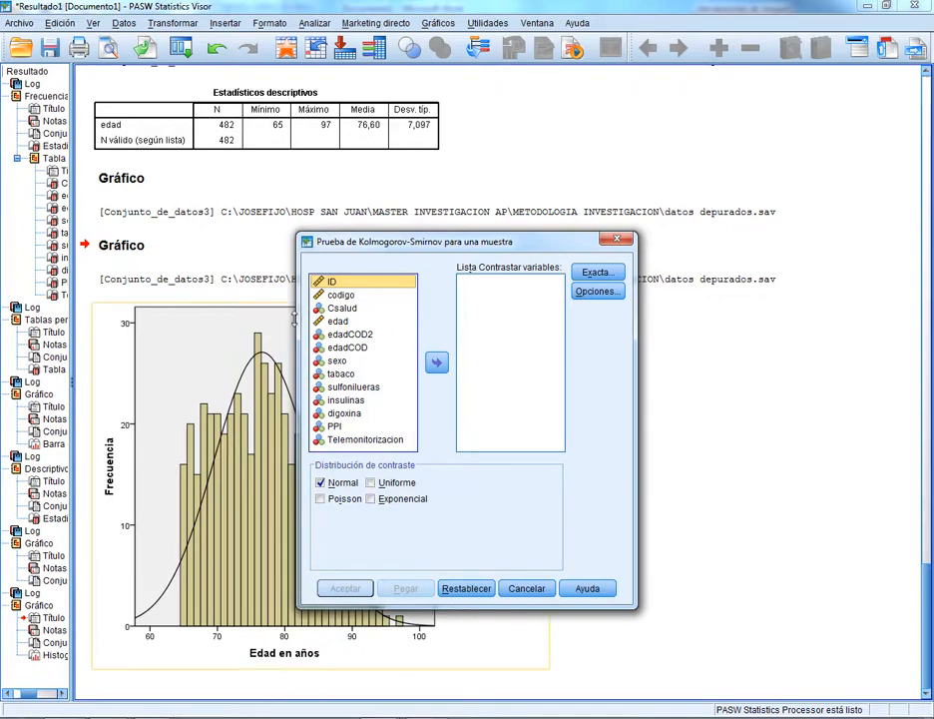
{"action": "left_click", "coordinate": [337, 320]}
{"action": "left_click", "coordinate": [434, 365]}
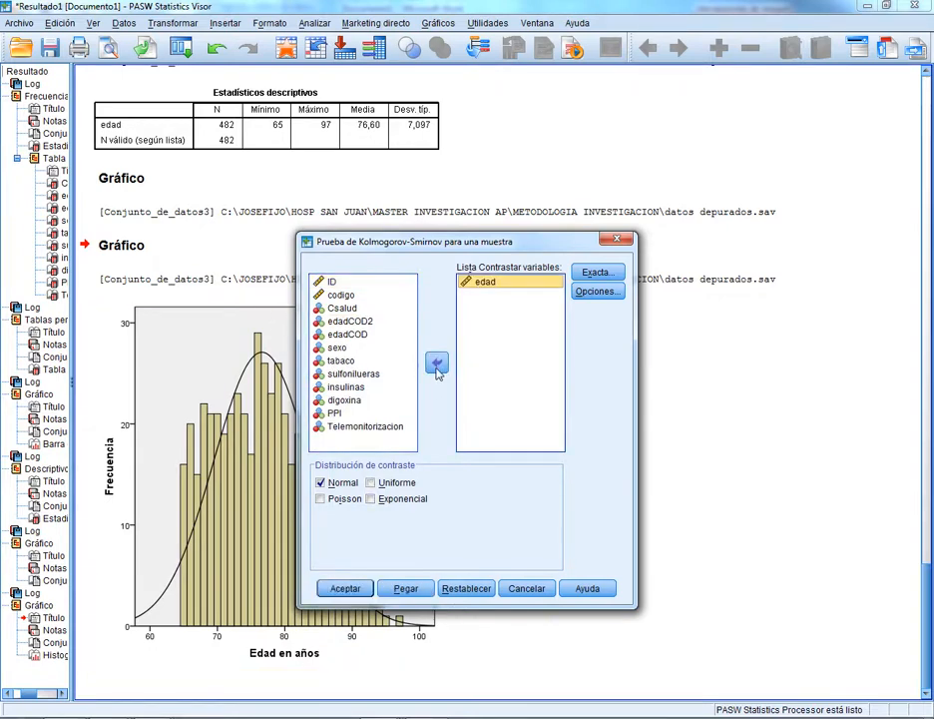
{"action": "left_click", "coordinate": [336, 498]}
{"action": "left_click", "coordinate": [335, 498]}
Include descriptive statistics in the Kolmogorov-Smirnov test options, keep the exact-test settings as they are, and run the test.
{"action": "left_click", "coordinate": [596, 271]}
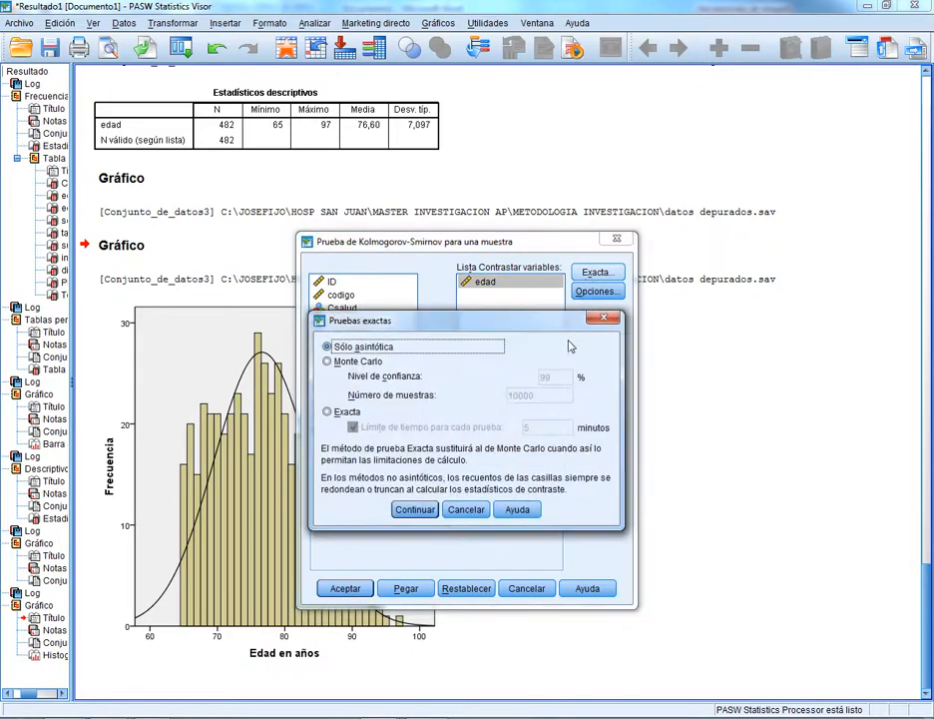
{"action": "key", "text": "Escape"}
{"action": "left_click", "coordinate": [597, 291]}
{"action": "left_click", "coordinate": [402, 394]}
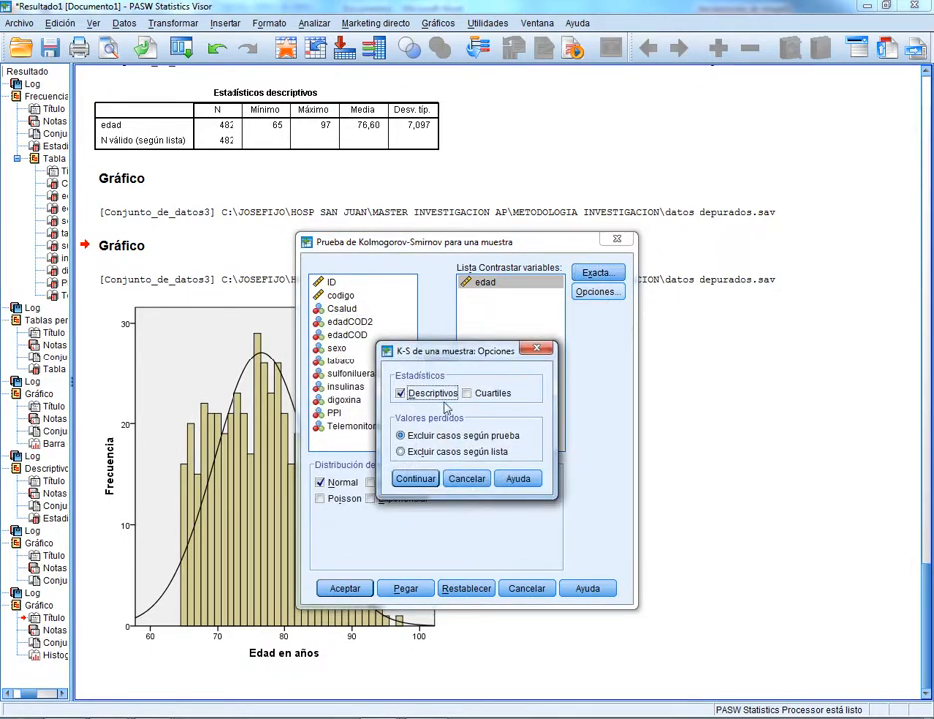
{"action": "left_click", "coordinate": [417, 476]}
{"action": "left_click", "coordinate": [345, 588]}
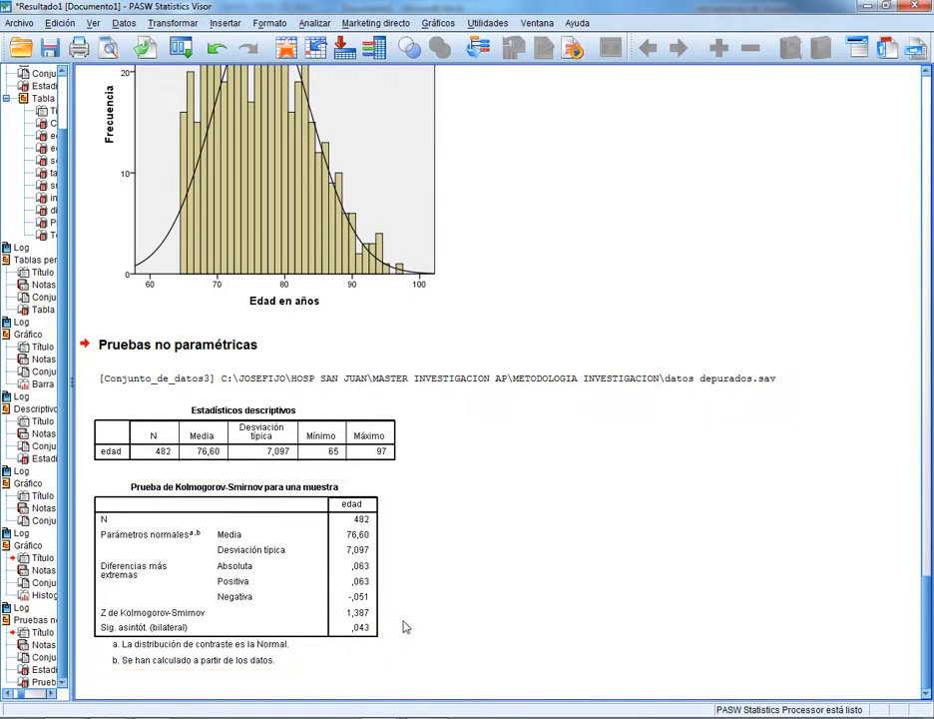
Examine the bilateral asymptotic significance in the Kolmogorov-Smirnov table for edad and compare it with the histogram above.
{"action": "left_click", "coordinate": [367, 643]}
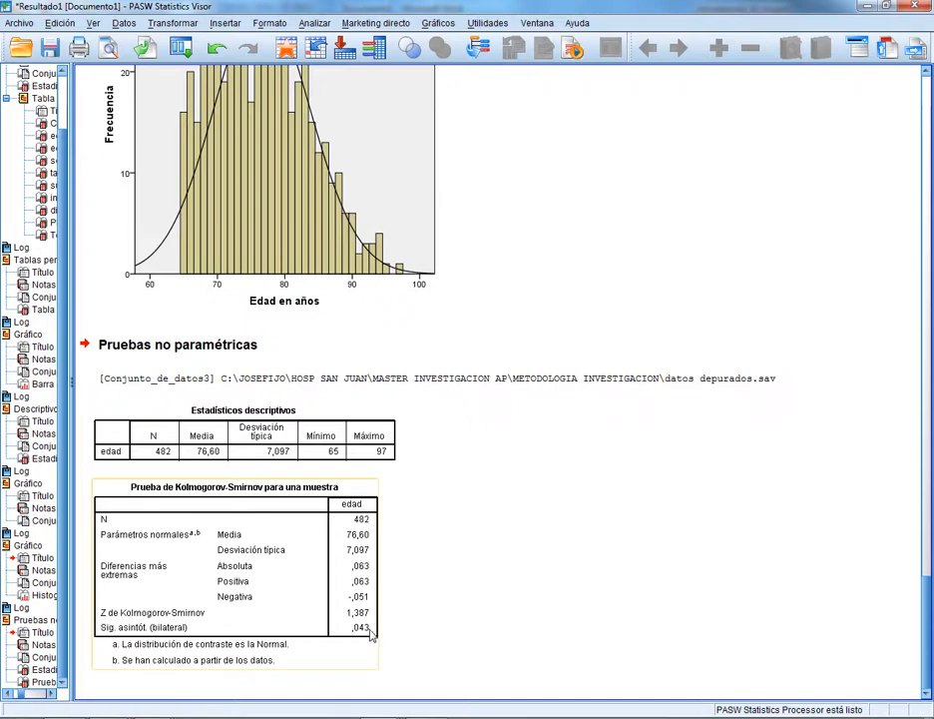
{"action": "left_click", "coordinate": [435, 629]}
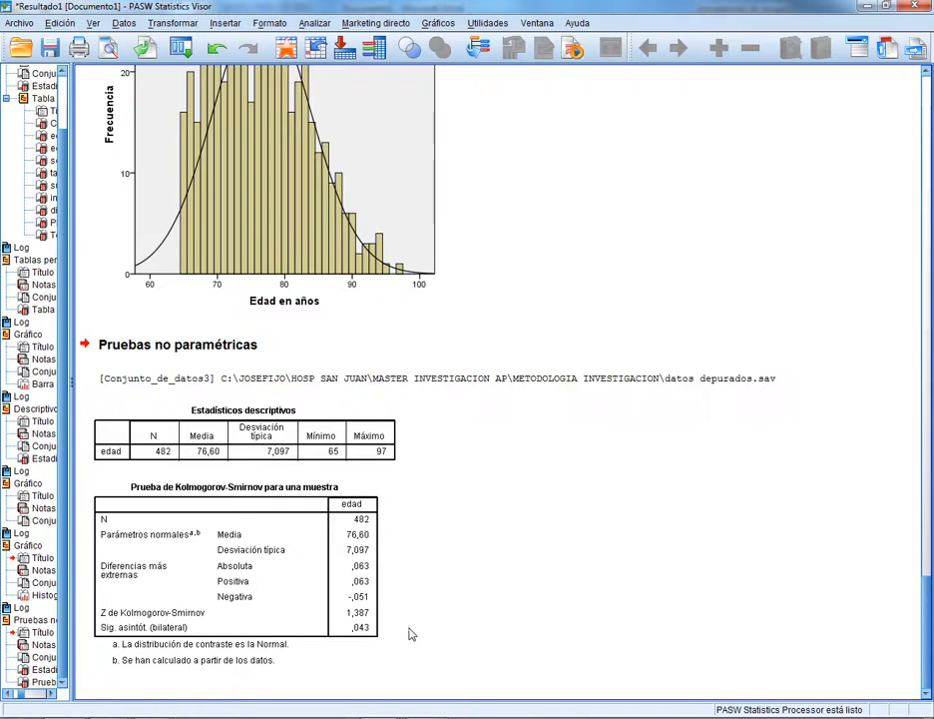
{"action": "left_click", "coordinate": [366, 636]}
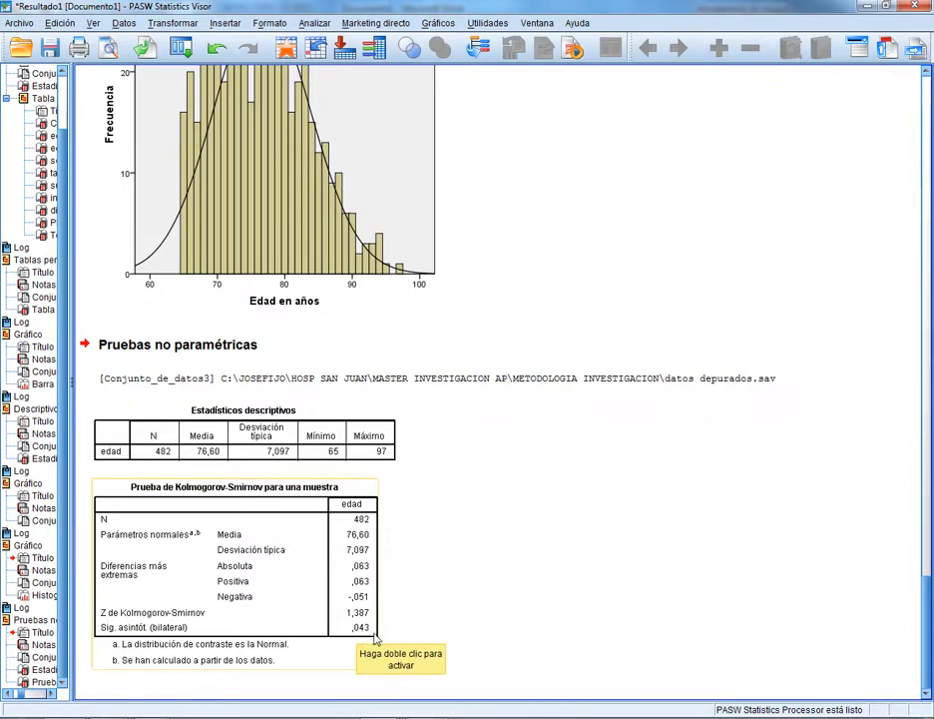
{"action": "scroll", "coordinate": [496, 614], "scroll_direction": "up", "scroll_amount": 3}
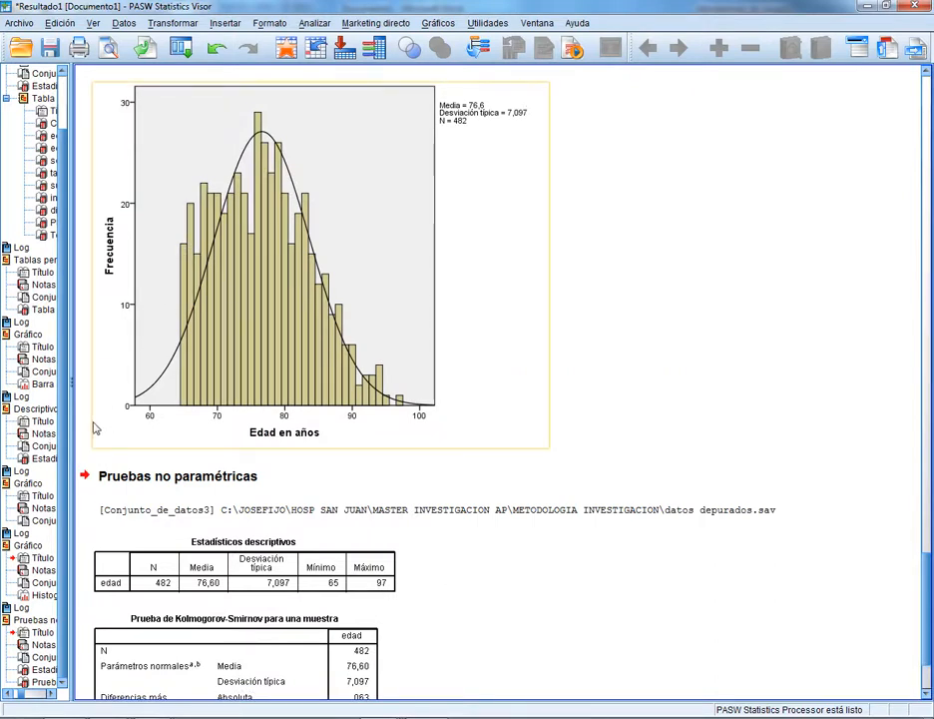
{"action": "scroll", "coordinate": [567, 599], "scroll_direction": "down", "scroll_amount": 3}
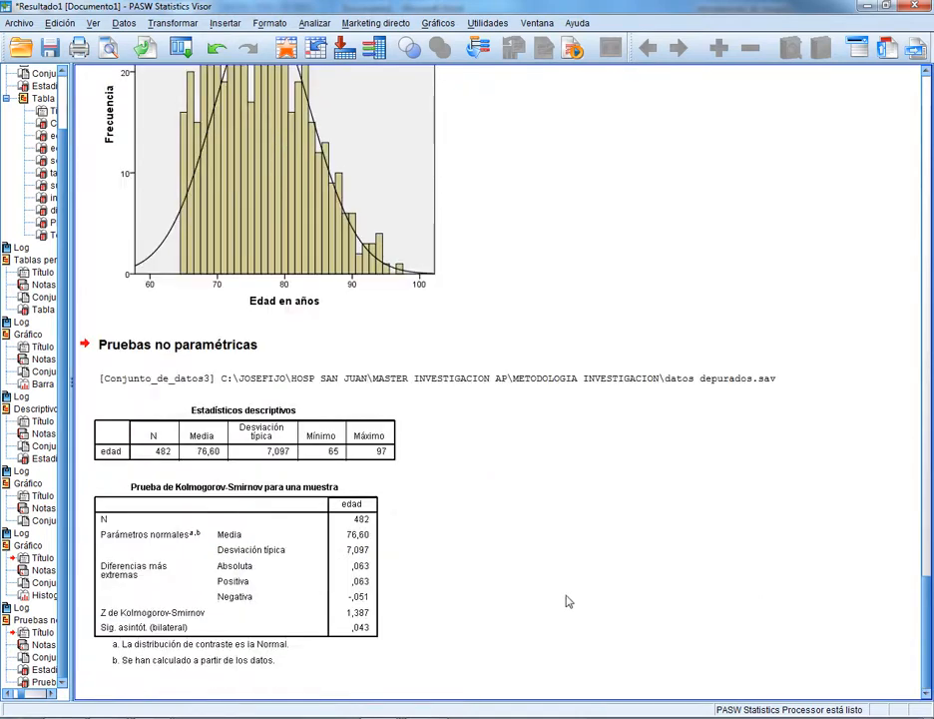
{"action": "scroll", "coordinate": [567, 600], "scroll_direction": "up", "scroll_amount": 1}
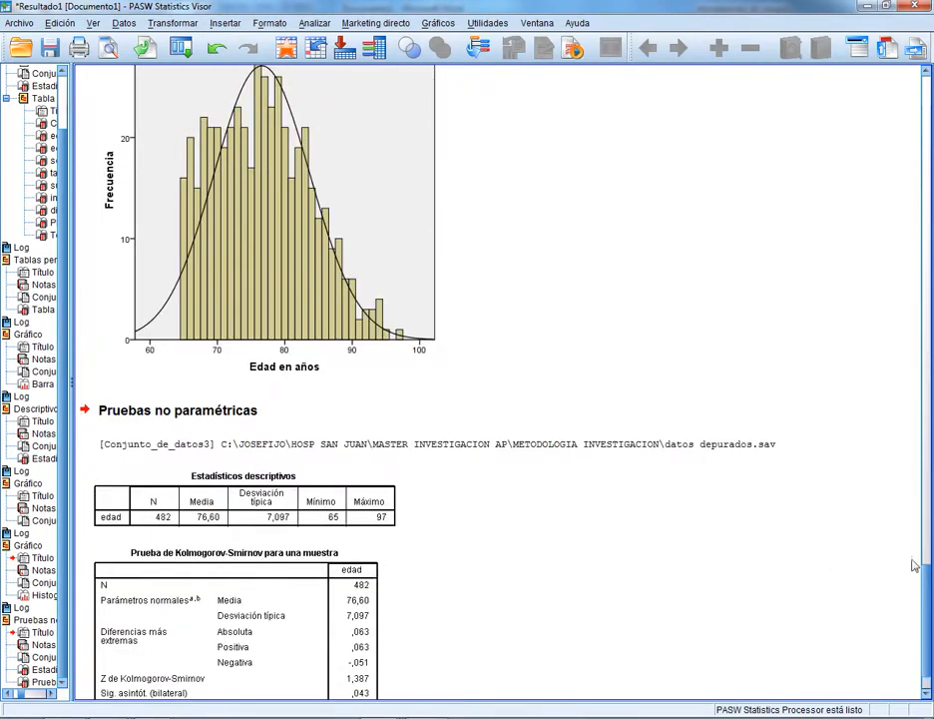
{"action": "scroll", "coordinate": [678, 426], "scroll_direction": "up", "scroll_amount": 20}
{"action": "left_click_drag", "start_coordinate": [931, 357], "coordinate": [876, 566]}
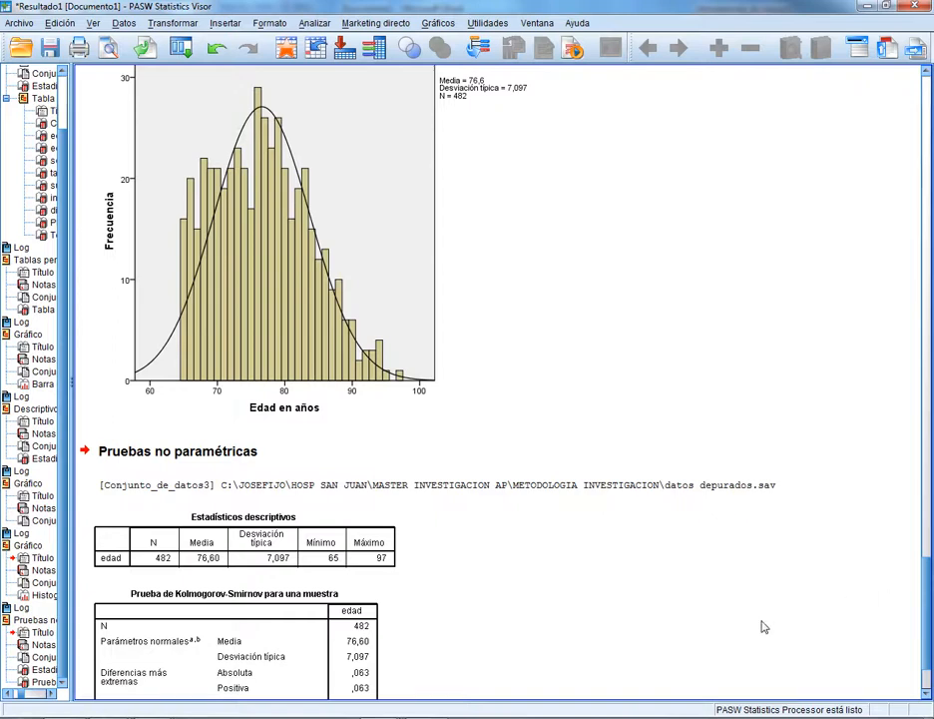
{"action": "left_click", "coordinate": [559, 716]}
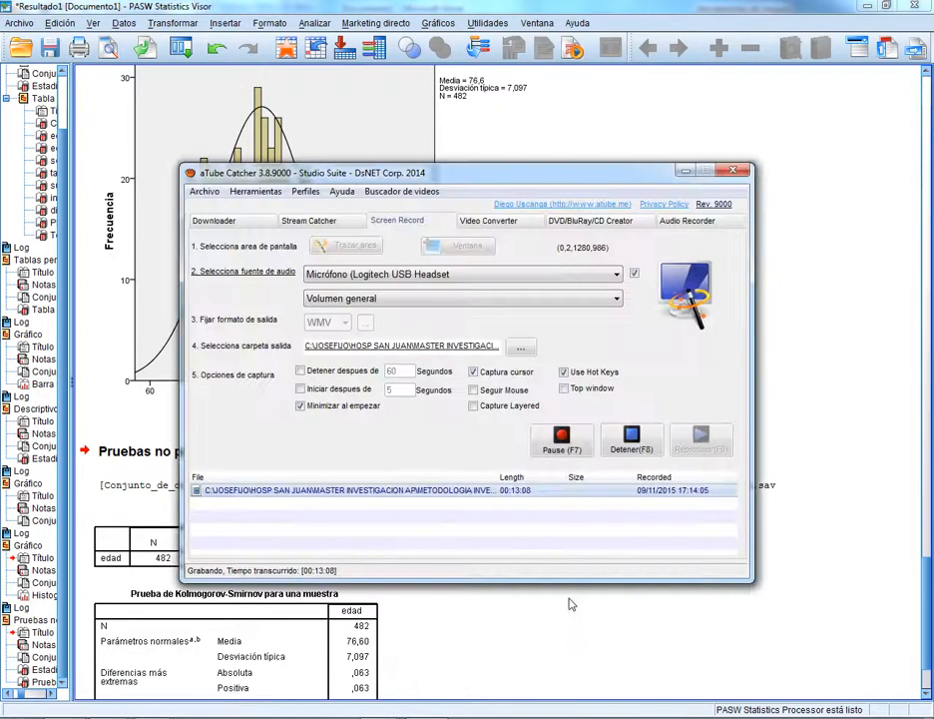